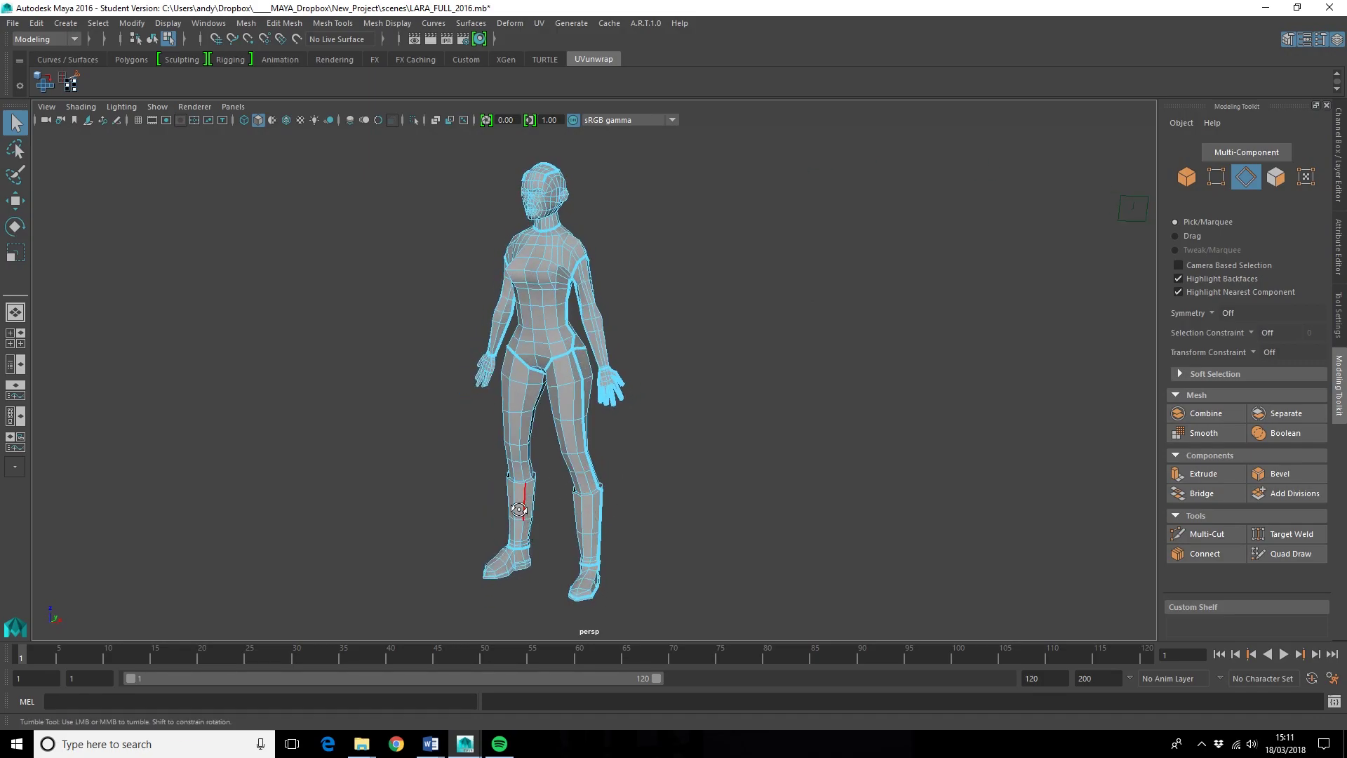
# - Open the UV Editor and place it beside the character model
pyautogui.keyDown('alt'); pyautogui.moveTo(516, 505); pyautogui.dragTo(530, 509, button='right'); pyautogui.keyUp('alt')
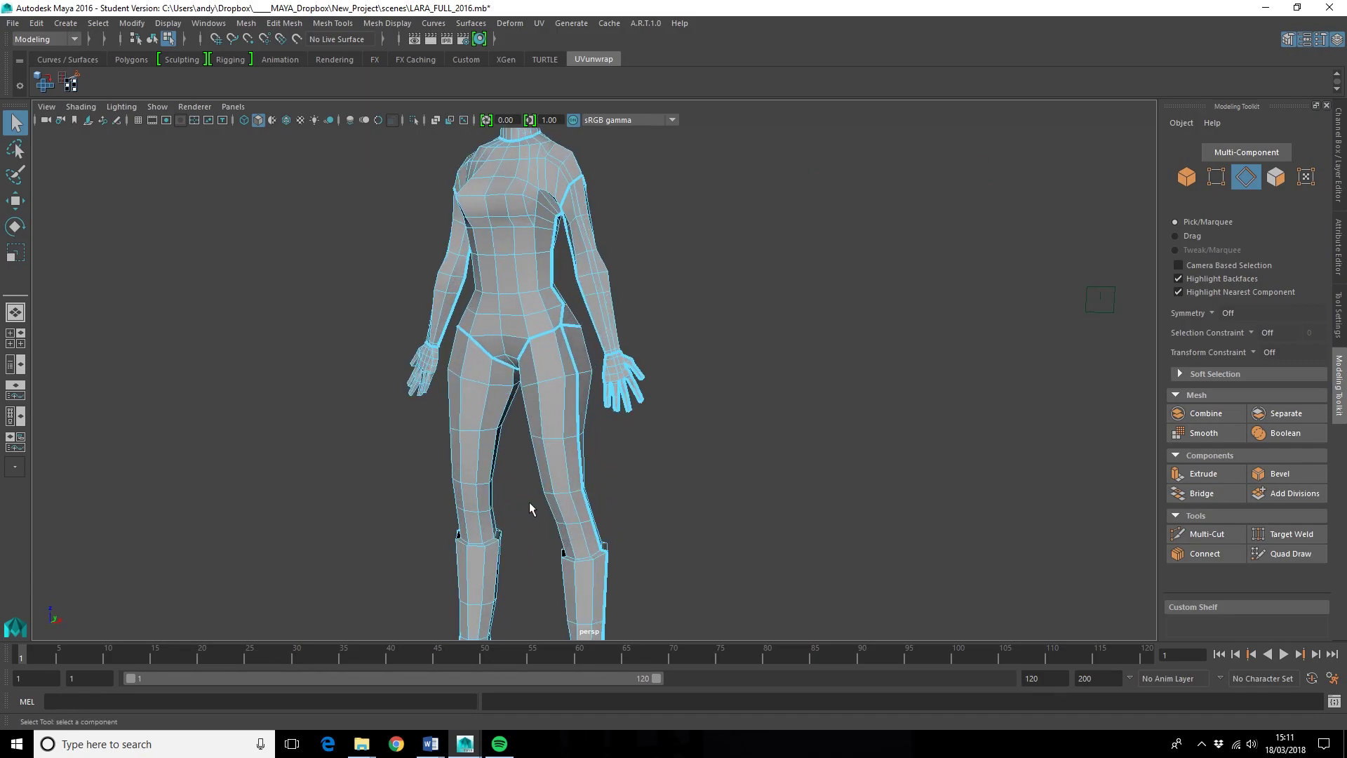
pyautogui.keyDown('alt'); pyautogui.moveTo(553, 457); pyautogui.dragTo(517, 503); pyautogui.keyUp('alt')
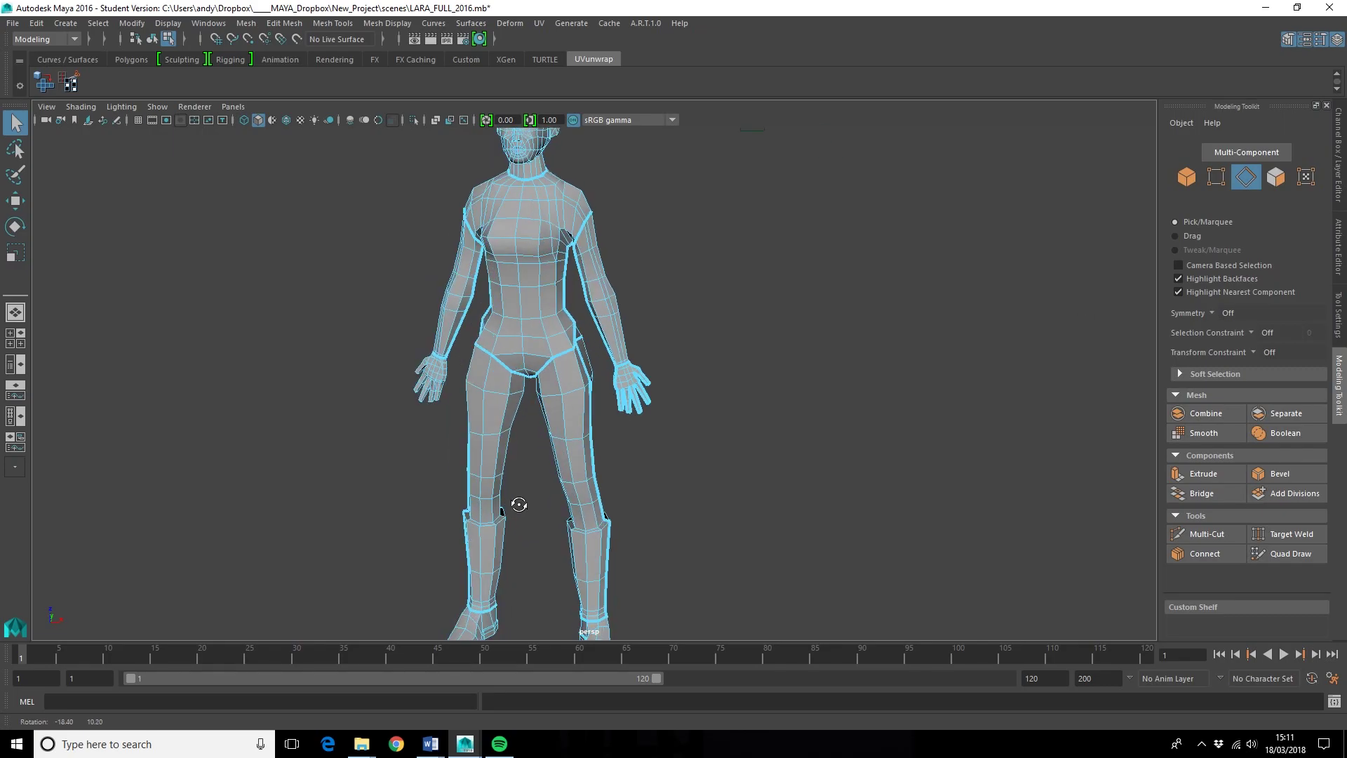
pyautogui.click(537, 23)
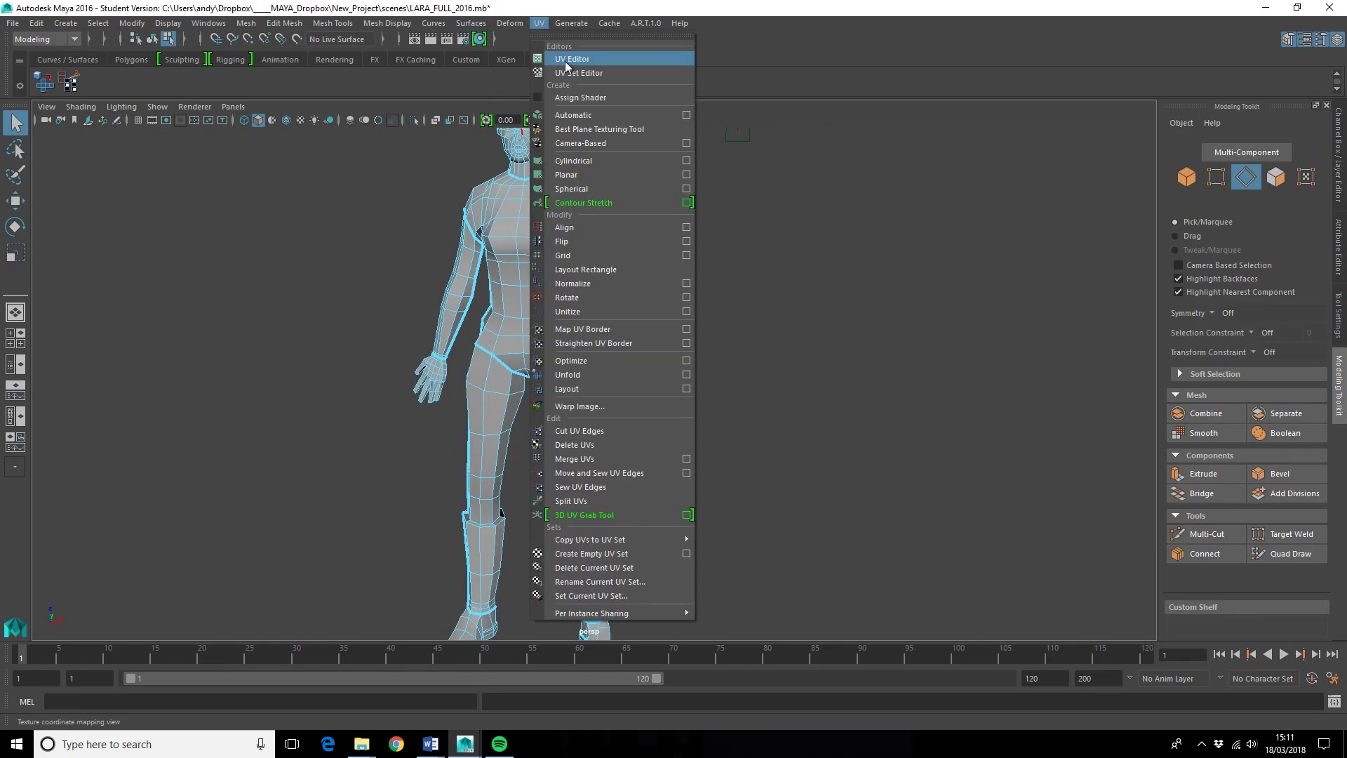
pyautogui.click(566, 61)
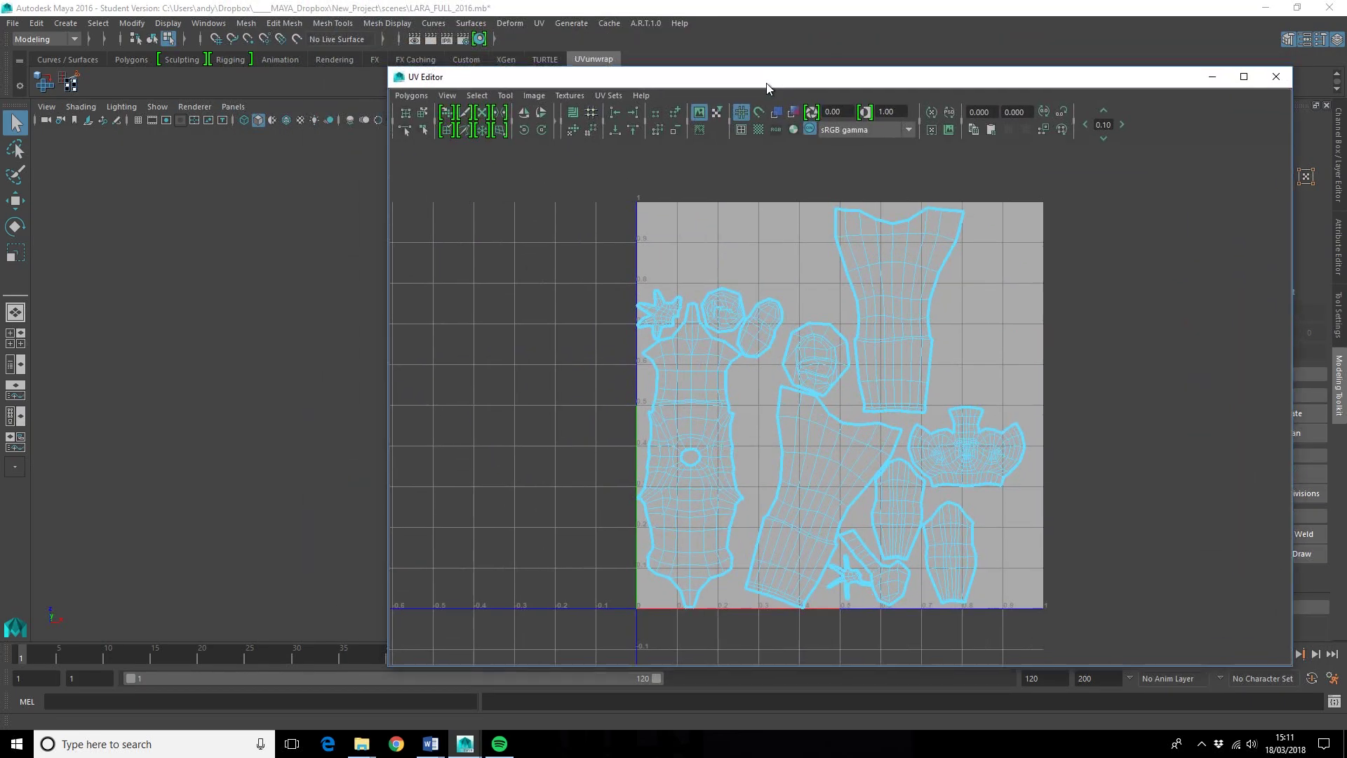
pyautogui.moveTo(767, 83); pyautogui.dragTo(951, 95)
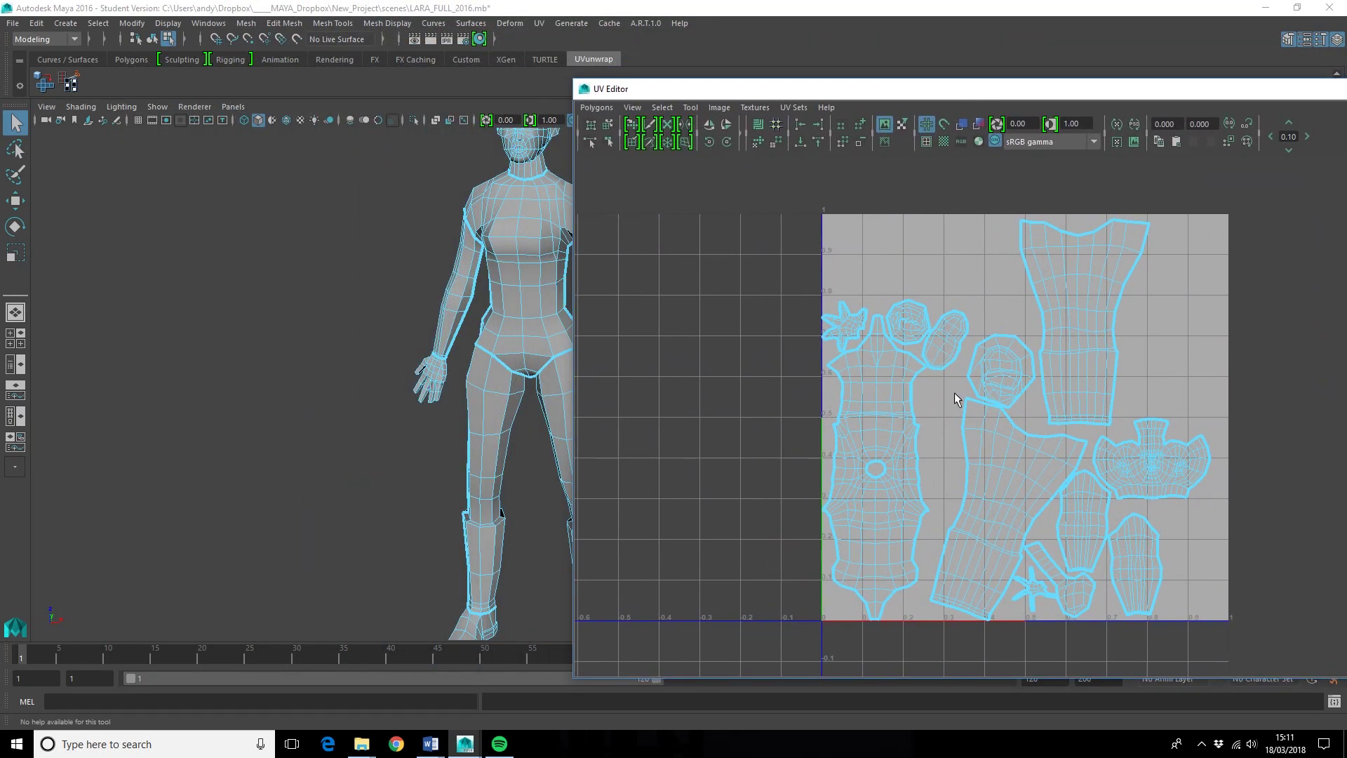
# - Select the octagonal foot UV shell to identify its faces on the model, and close the UV Editor
pyautogui.moveTo(1001, 360); pyautogui.dragTo(947, 341, button='right')
pyautogui.click(1007, 372)
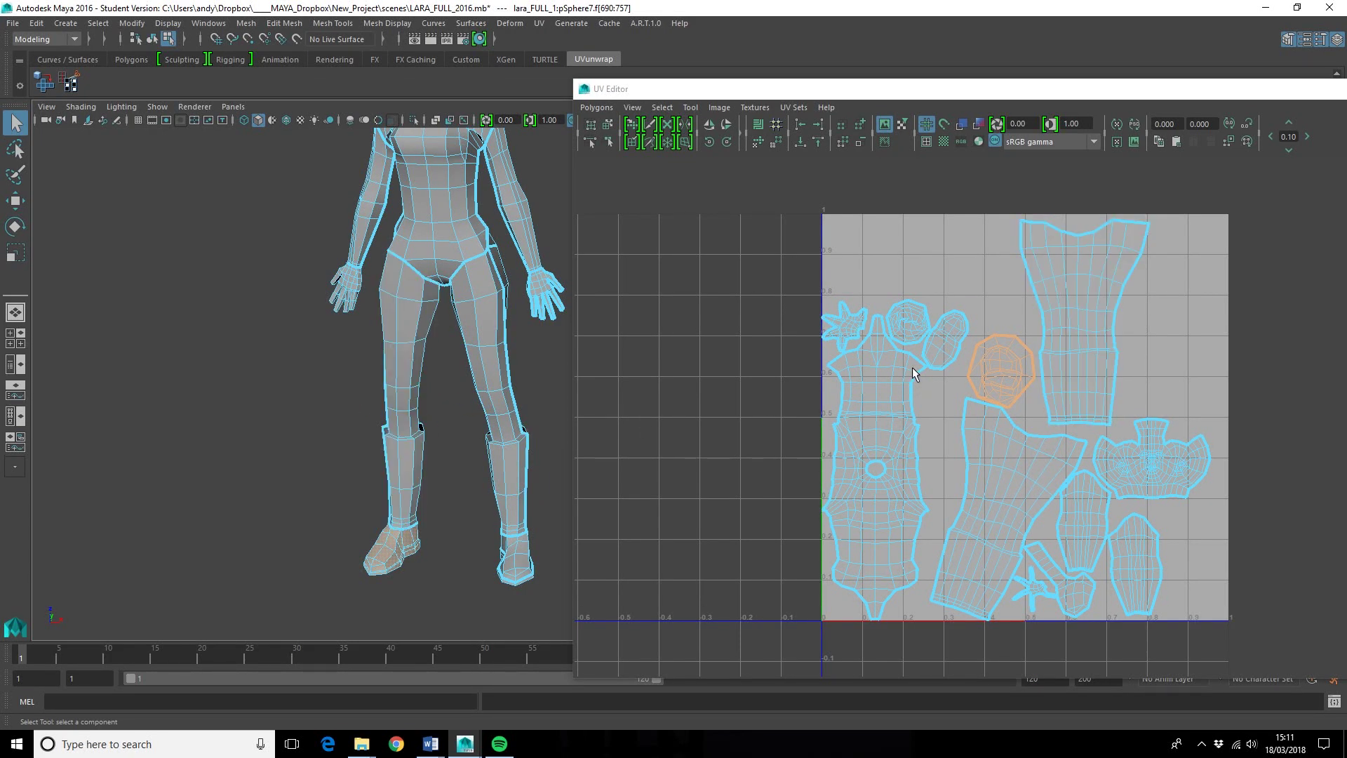
pyautogui.moveTo(1030, 90); pyautogui.dragTo(1018, 96)
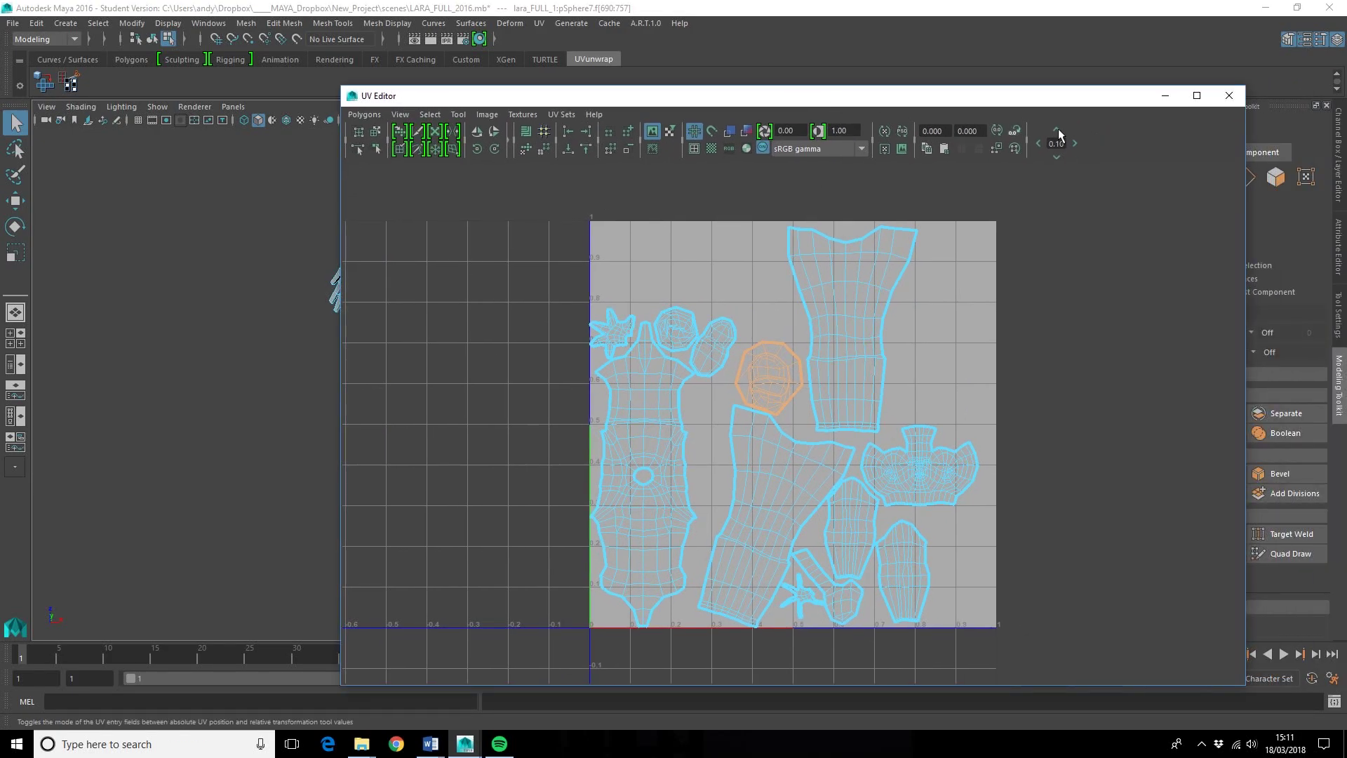
pyautogui.click(1233, 96)
# - Select the edge loop around the top of the character's right boot and cut its UVs along it
pyautogui.scroll(2, 442, 393)
pyautogui.keyDown('alt'); pyautogui.moveTo(443, 394); pyautogui.dragTo(648, 411, button='middle'); pyautogui.keyUp('alt')
pyautogui.scroll(2, 503, 466)
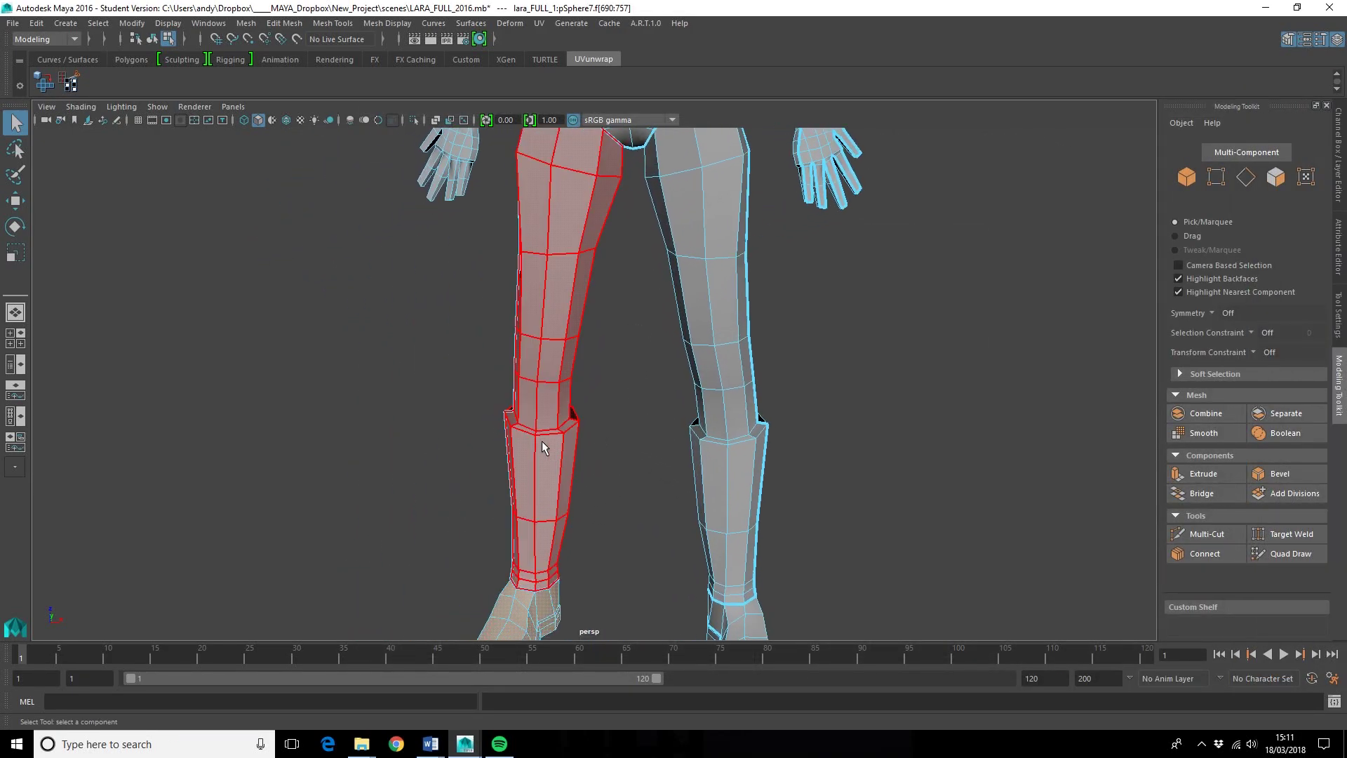
pyautogui.moveTo(531, 332)
pyautogui.mouseDown(button='right')
pyautogui.moveTo(554, 343)
pyautogui.moveTo(526, 331)
pyautogui.mouseUp(button='right')
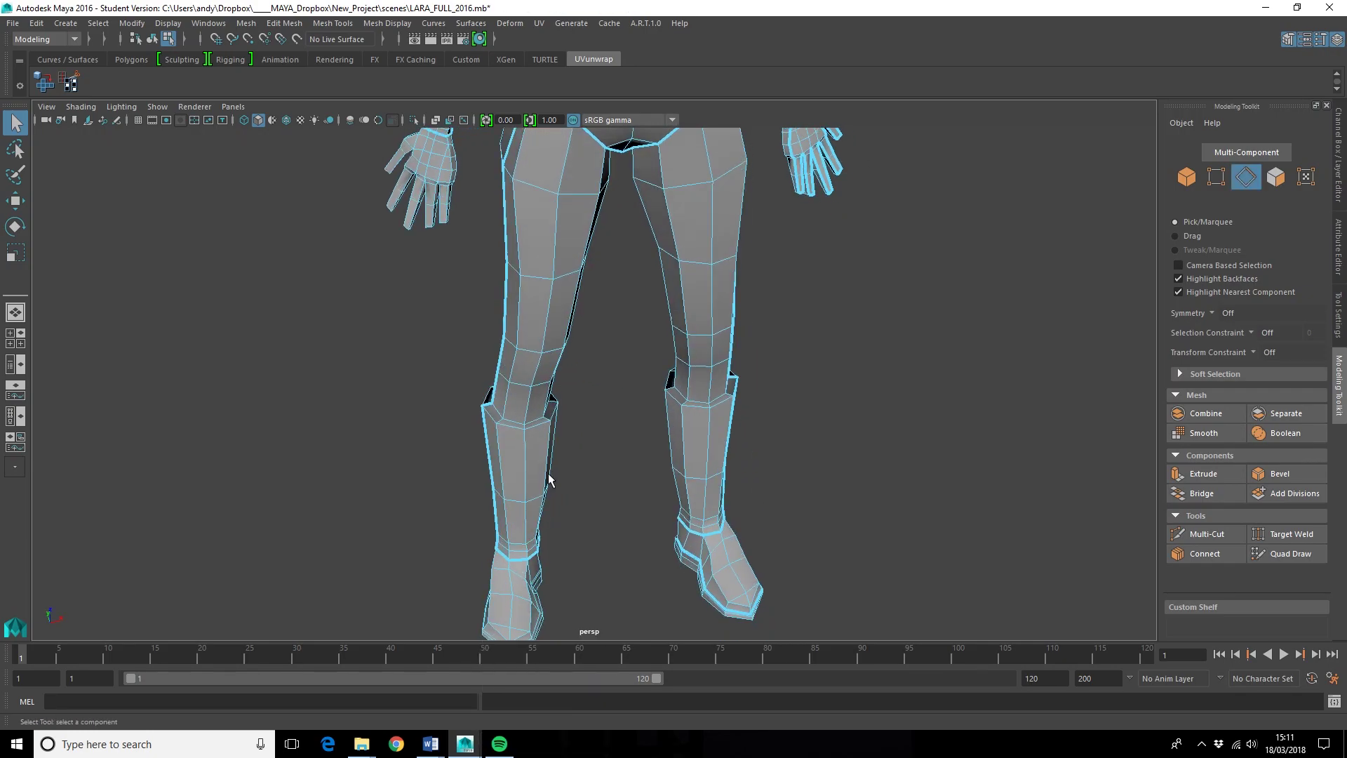
pyautogui.scroll(3, 549, 473)
pyautogui.doubleClick(489, 435)
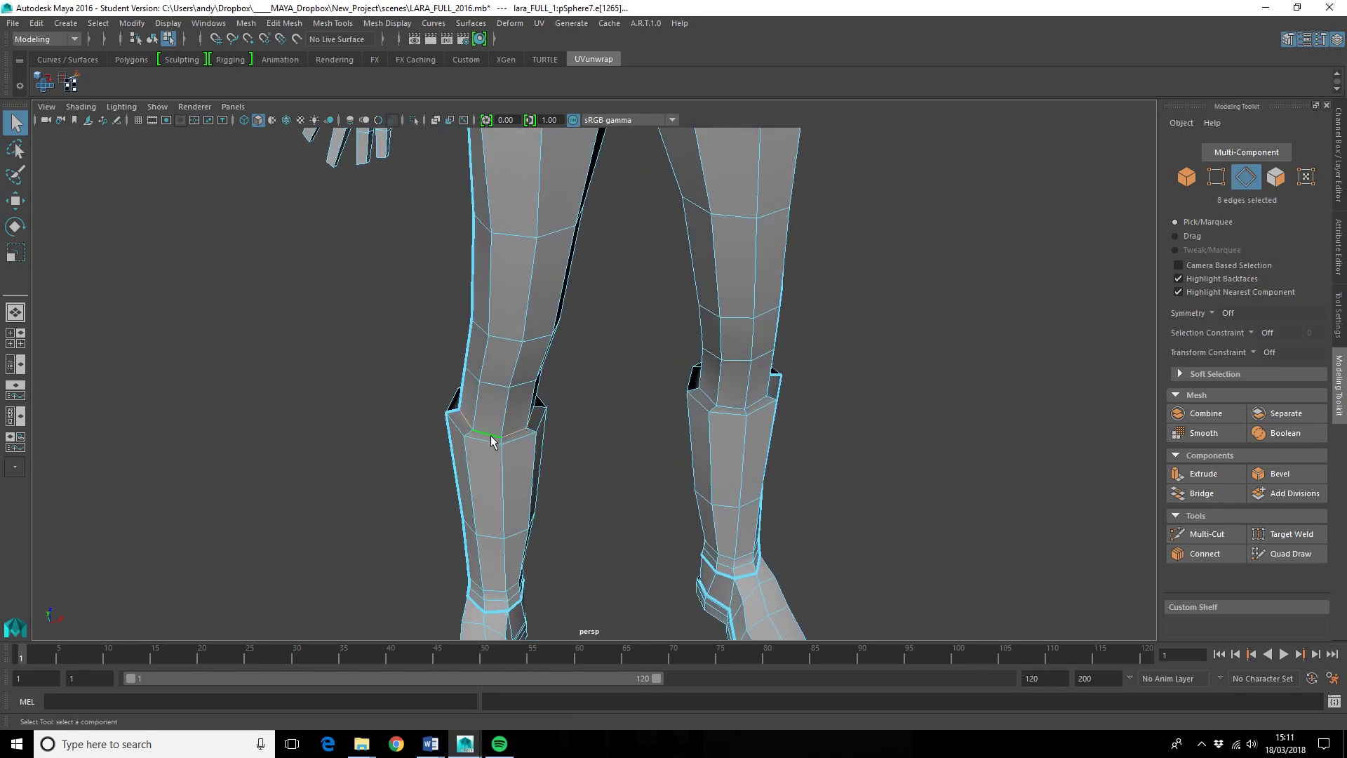
pyautogui.keyDown('alt'); pyautogui.moveTo(505, 448); pyautogui.dragTo(519, 389); pyautogui.keyUp('alt')
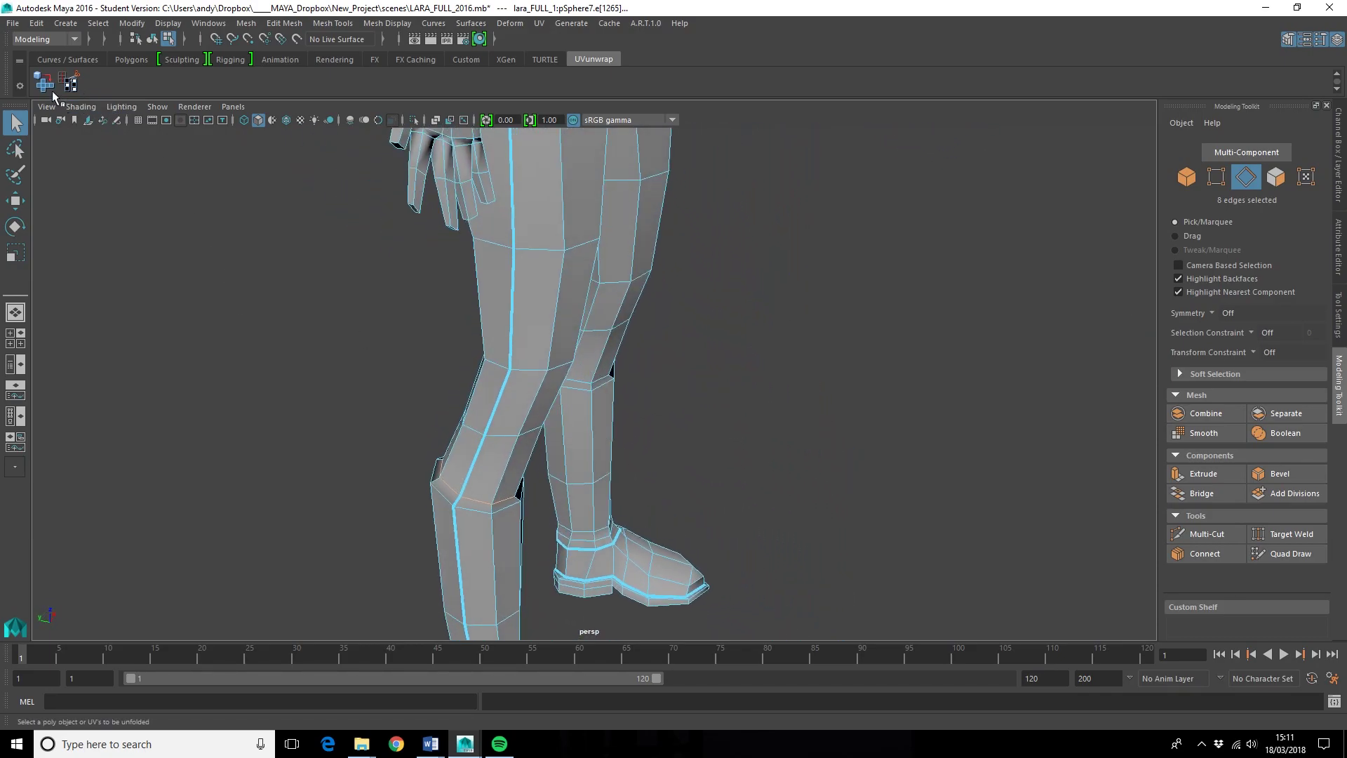
pyautogui.keyDown('alt'); pyautogui.moveTo(515, 346); pyautogui.dragTo(399, 234); pyautogui.keyUp('alt')
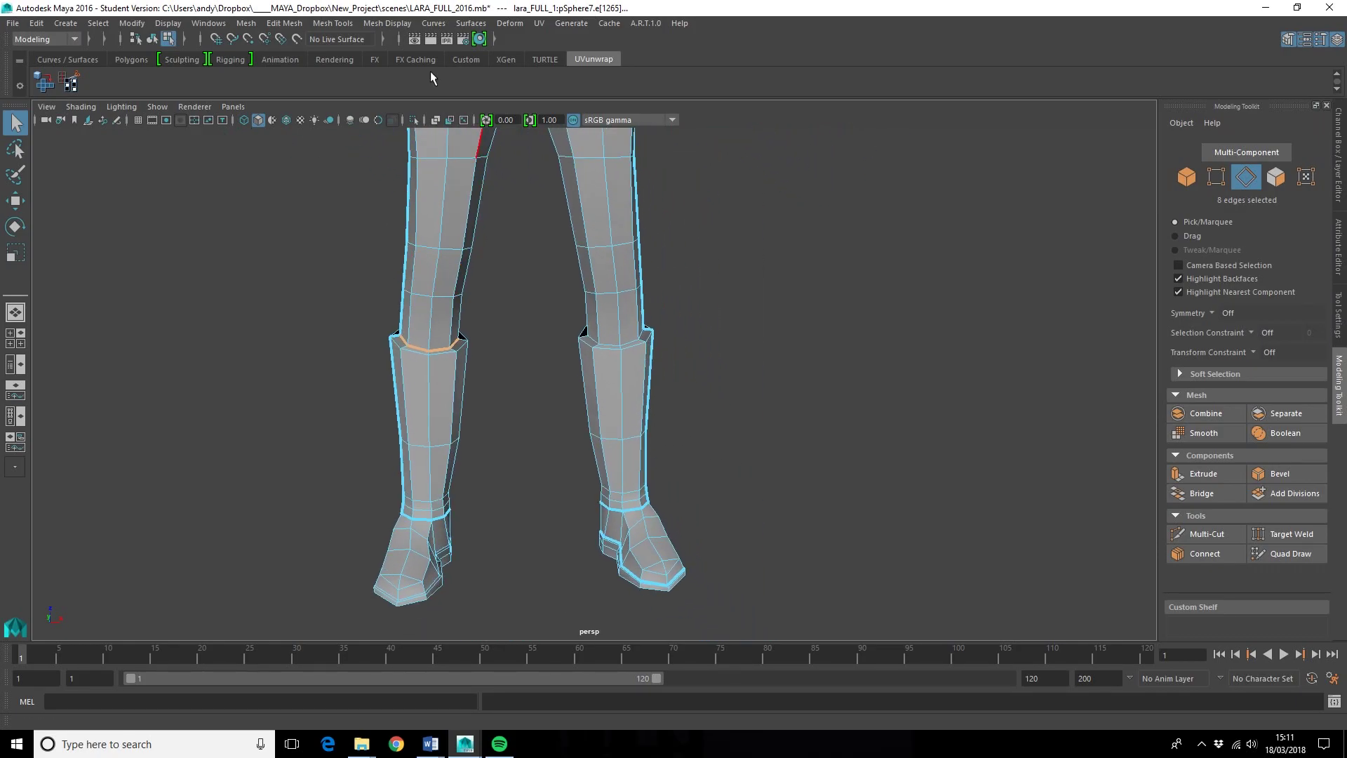
# - Reopen the UV Editor and place it beside the character's legs
pyautogui.click(540, 23)
pyautogui.click(510, 24)
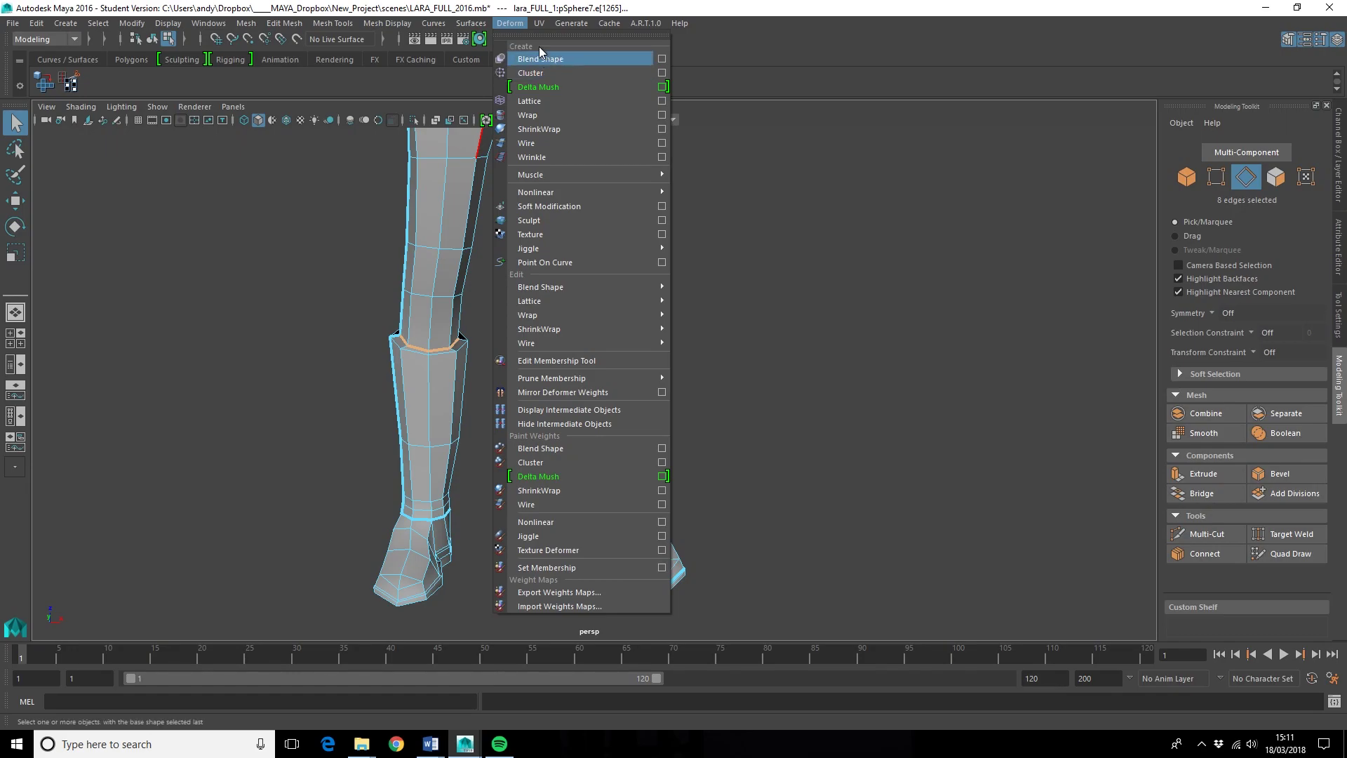
pyautogui.moveTo(539, 23)
pyautogui.click(562, 59)
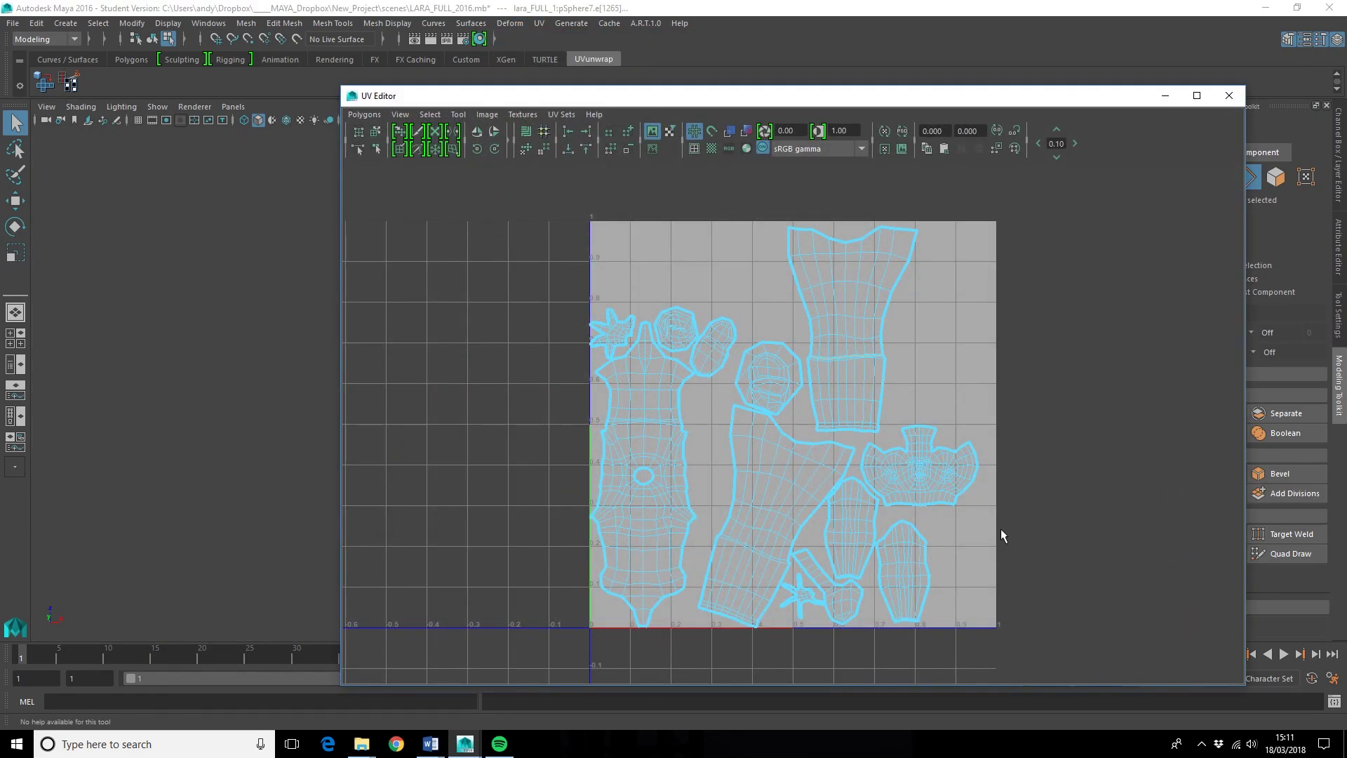
pyautogui.moveTo(676, 100); pyautogui.dragTo(908, 102)
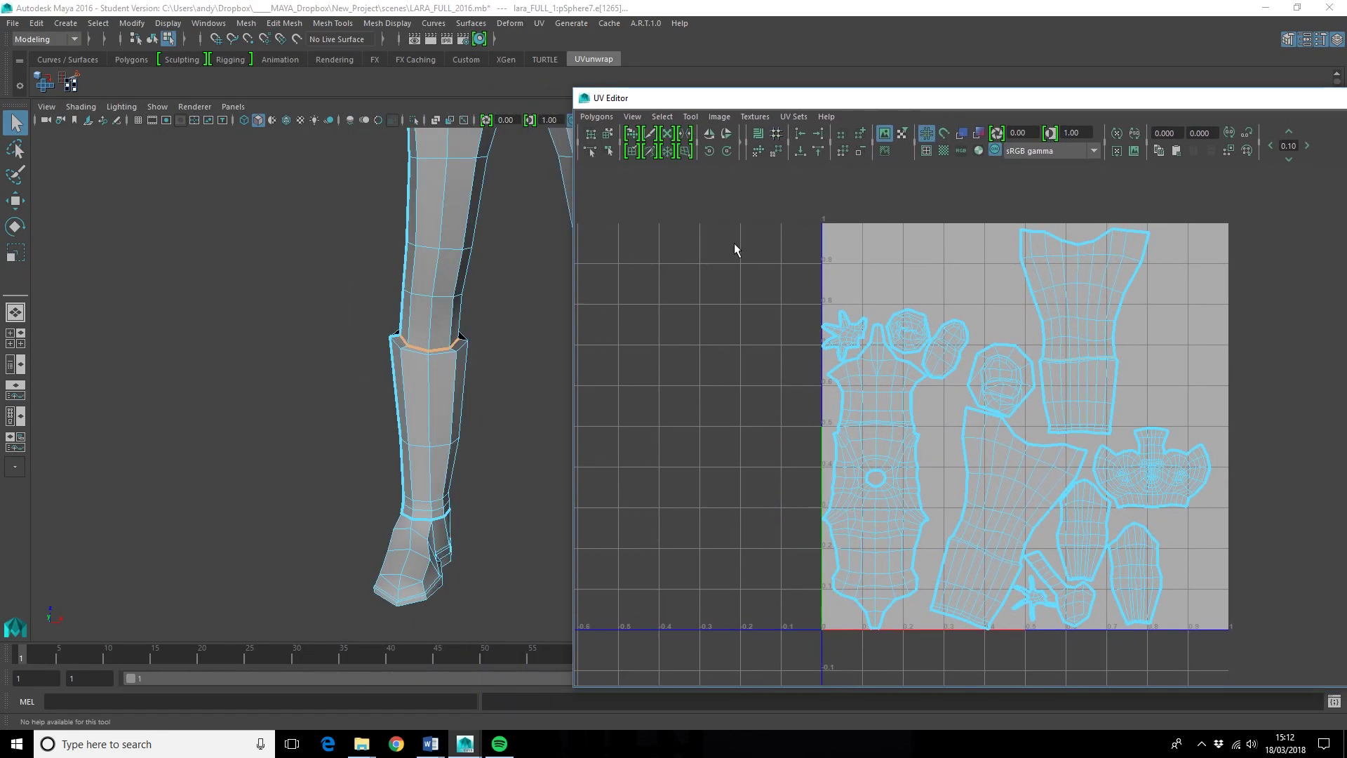
# - Select the faces of the right boot's shaft to examine their separate shell in the UV layout
pyautogui.click(440, 406)
pyautogui.moveTo(446, 353); pyautogui.dragTo(426, 410, button='right')
pyautogui.click(427, 410)
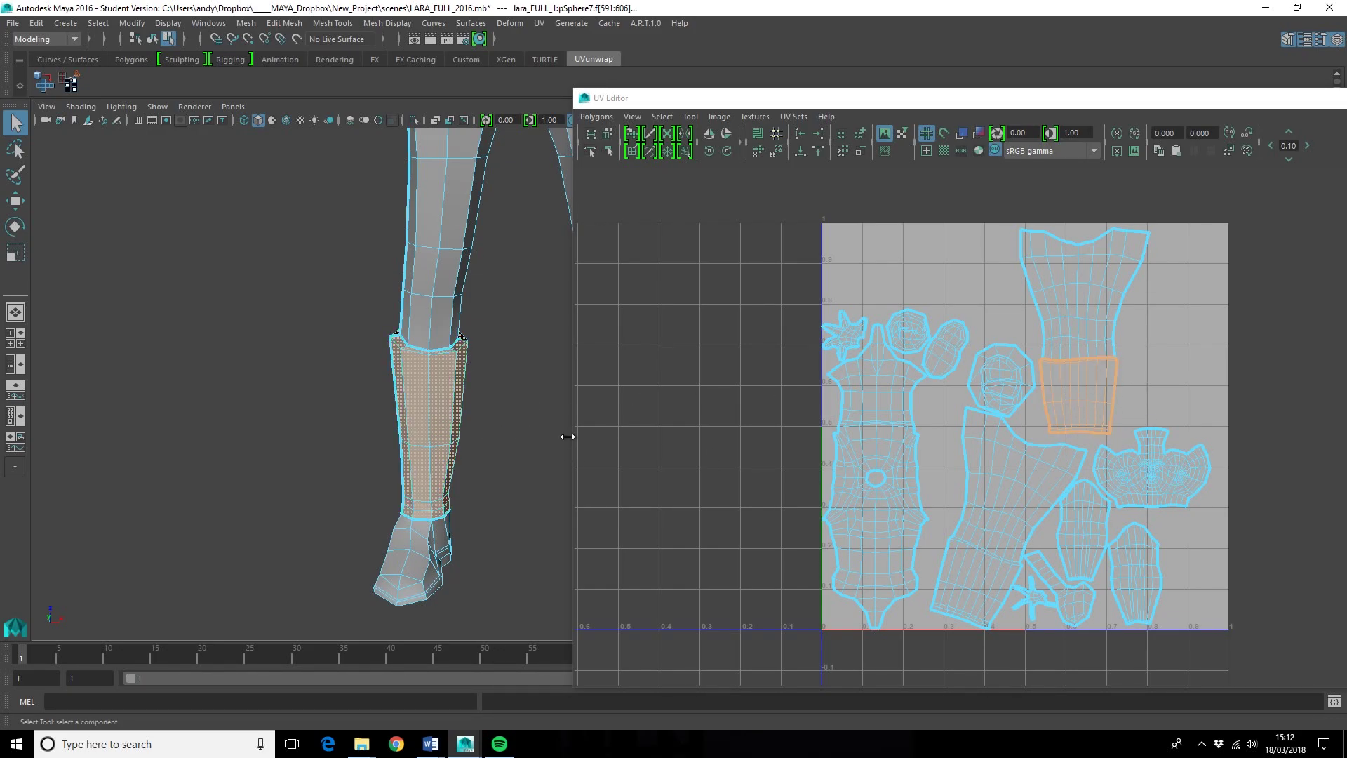
pyautogui.keyDown('alt'); pyautogui.moveTo(363, 440); pyautogui.dragTo(604, 447); pyautogui.keyUp('alt')
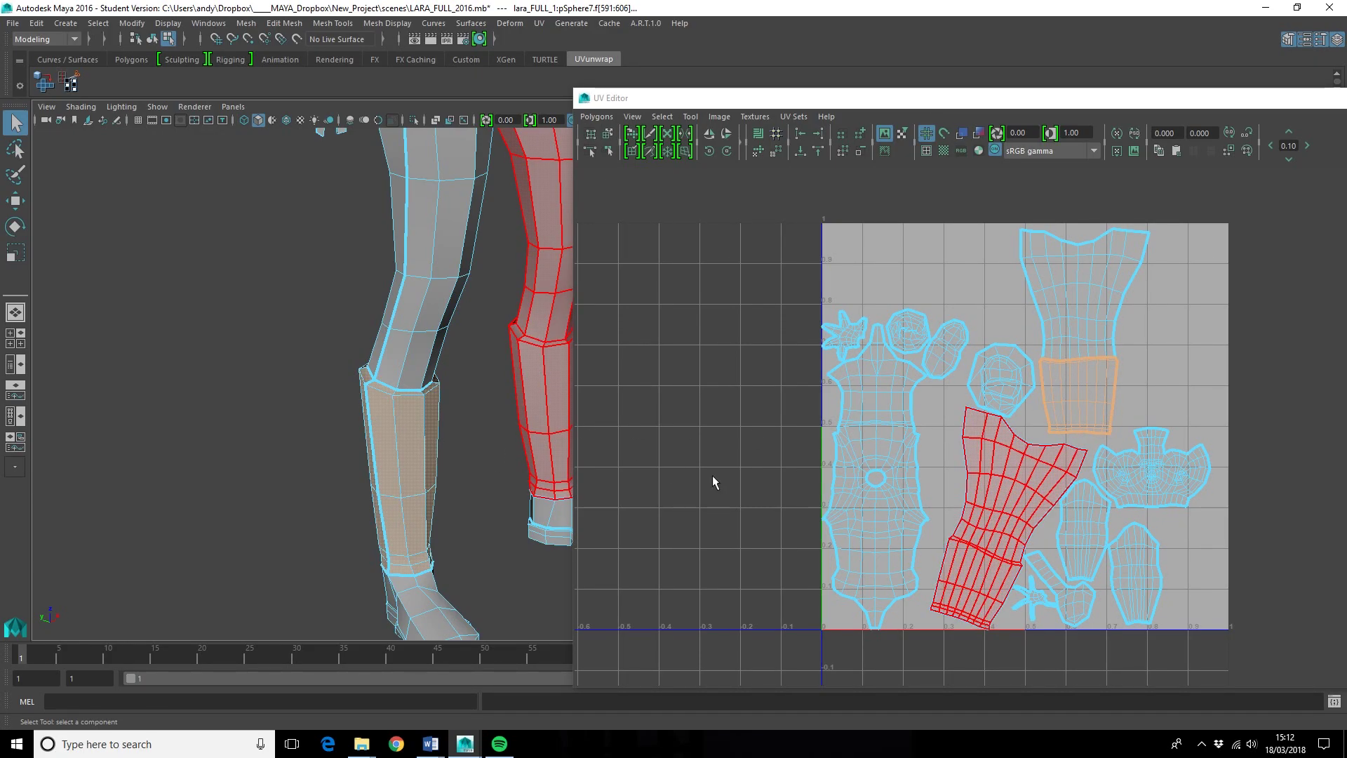
pyautogui.keyDown('alt'); pyautogui.moveTo(527, 367); pyautogui.dragTo(436, 512); pyautogui.keyUp('alt')
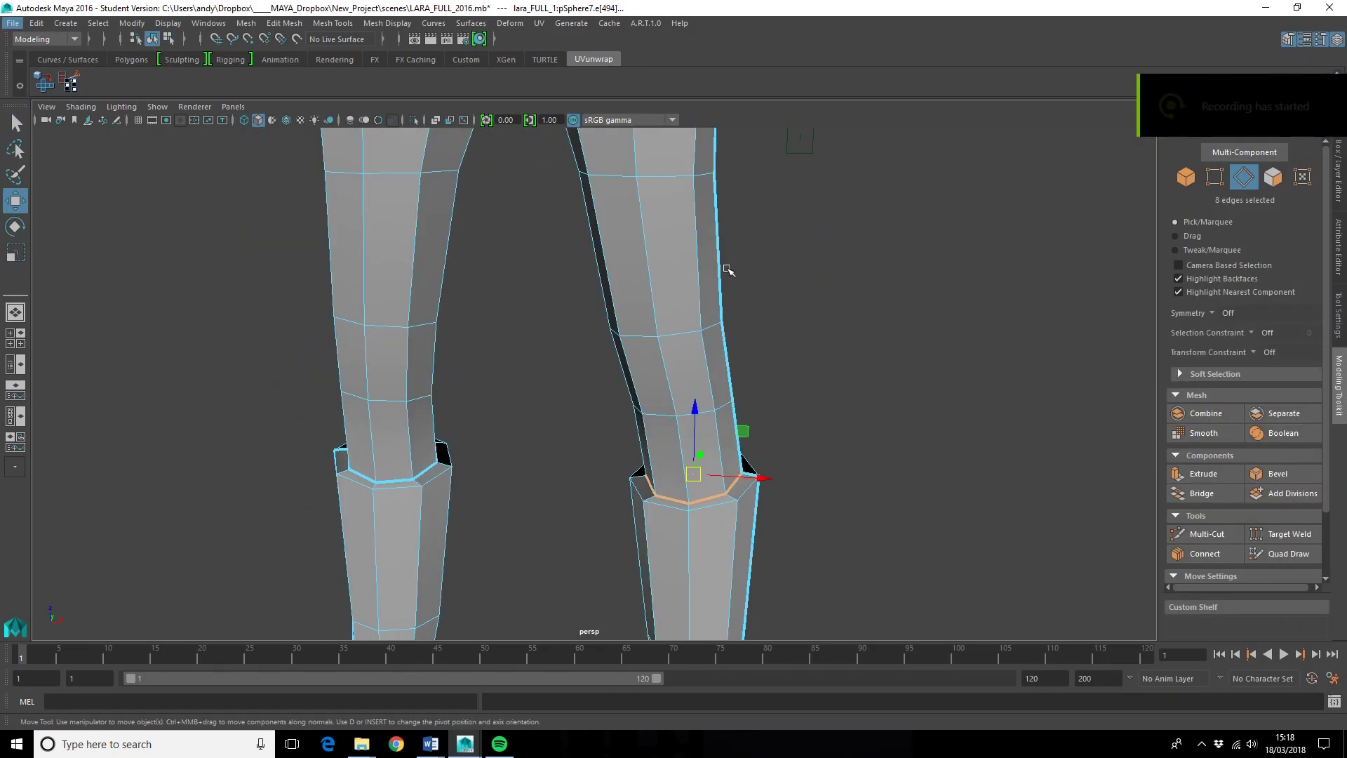
# - Cut the UVs along the selected edge loop at the top of the character's left boot
pyautogui.keyDown('alt'); pyautogui.moveTo(654, 286); pyautogui.dragTo(623, 391); pyautogui.keyUp('alt')
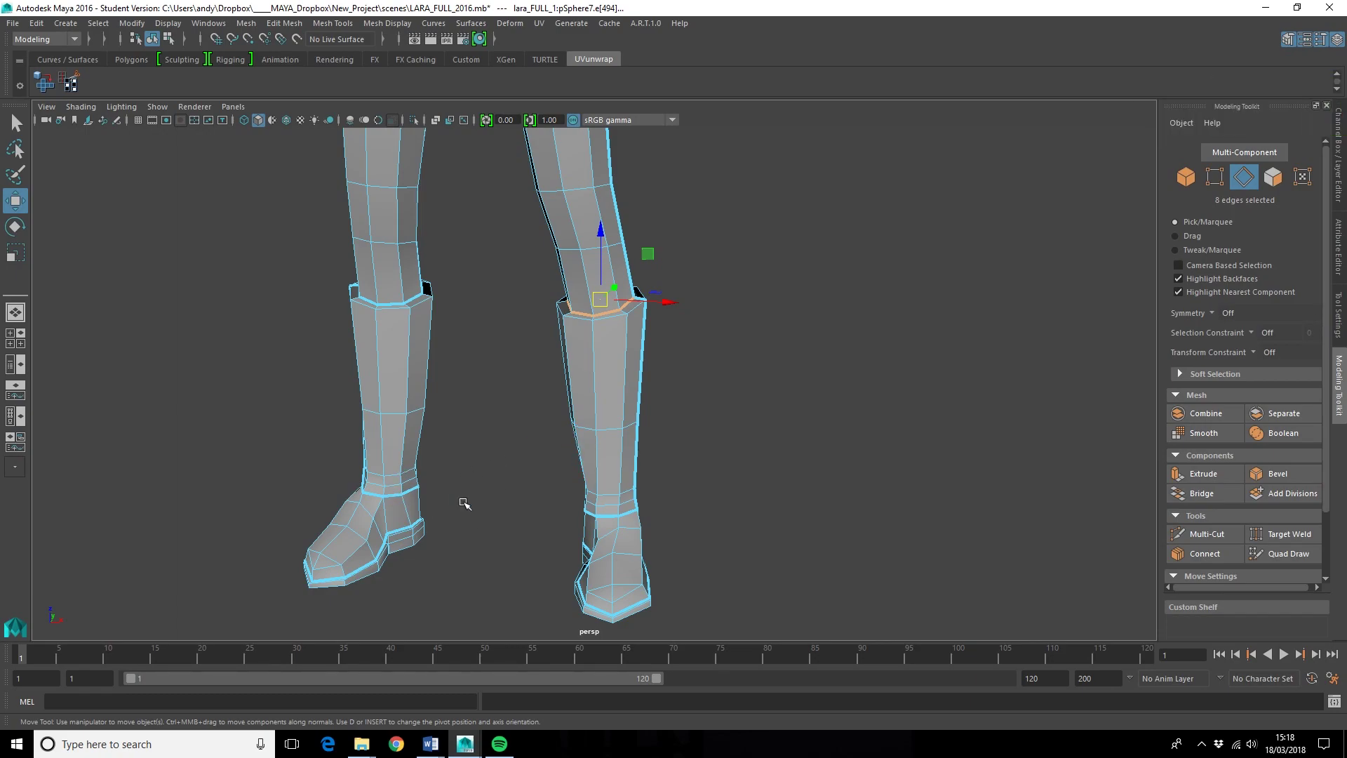
pyautogui.keyDown('alt'); pyautogui.moveTo(535, 406); pyautogui.dragTo(589, 512, button='right'); pyautogui.keyUp('alt')
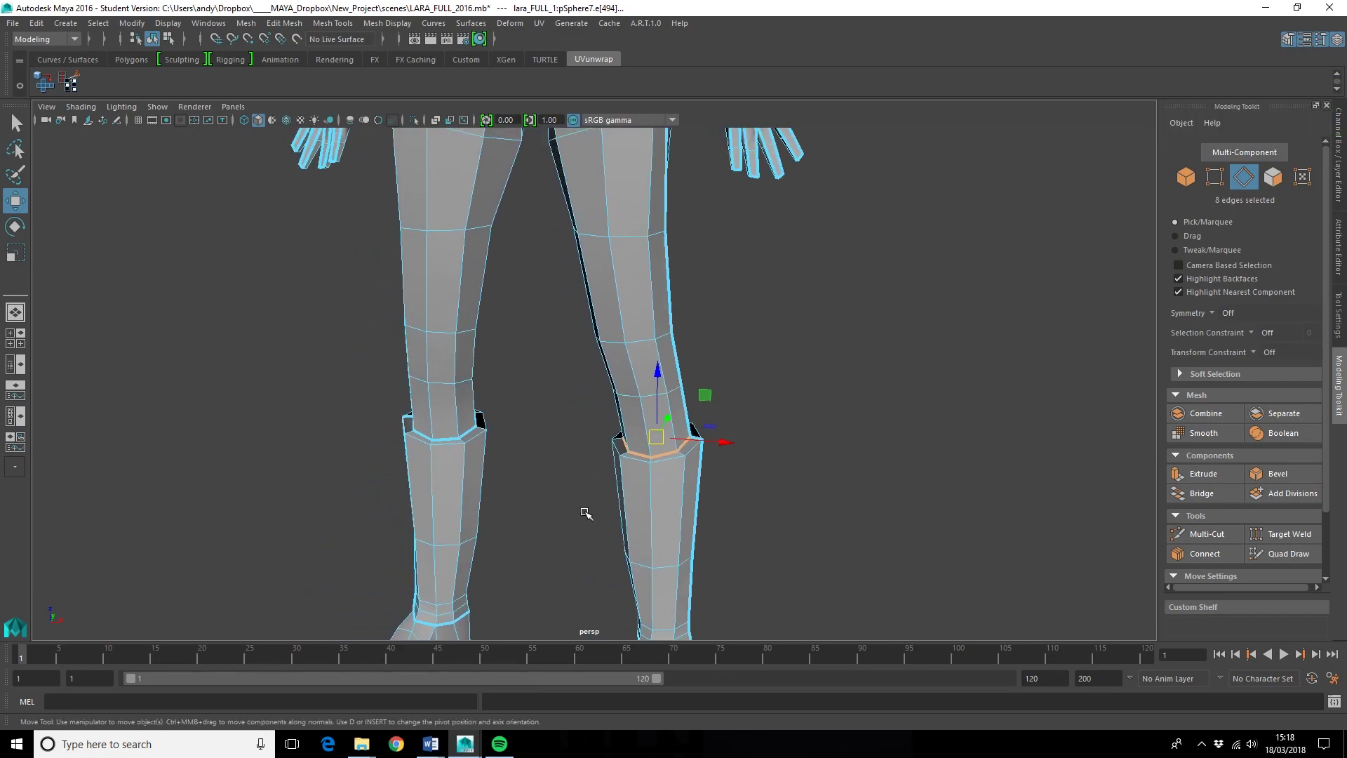
pyautogui.click(69, 85)
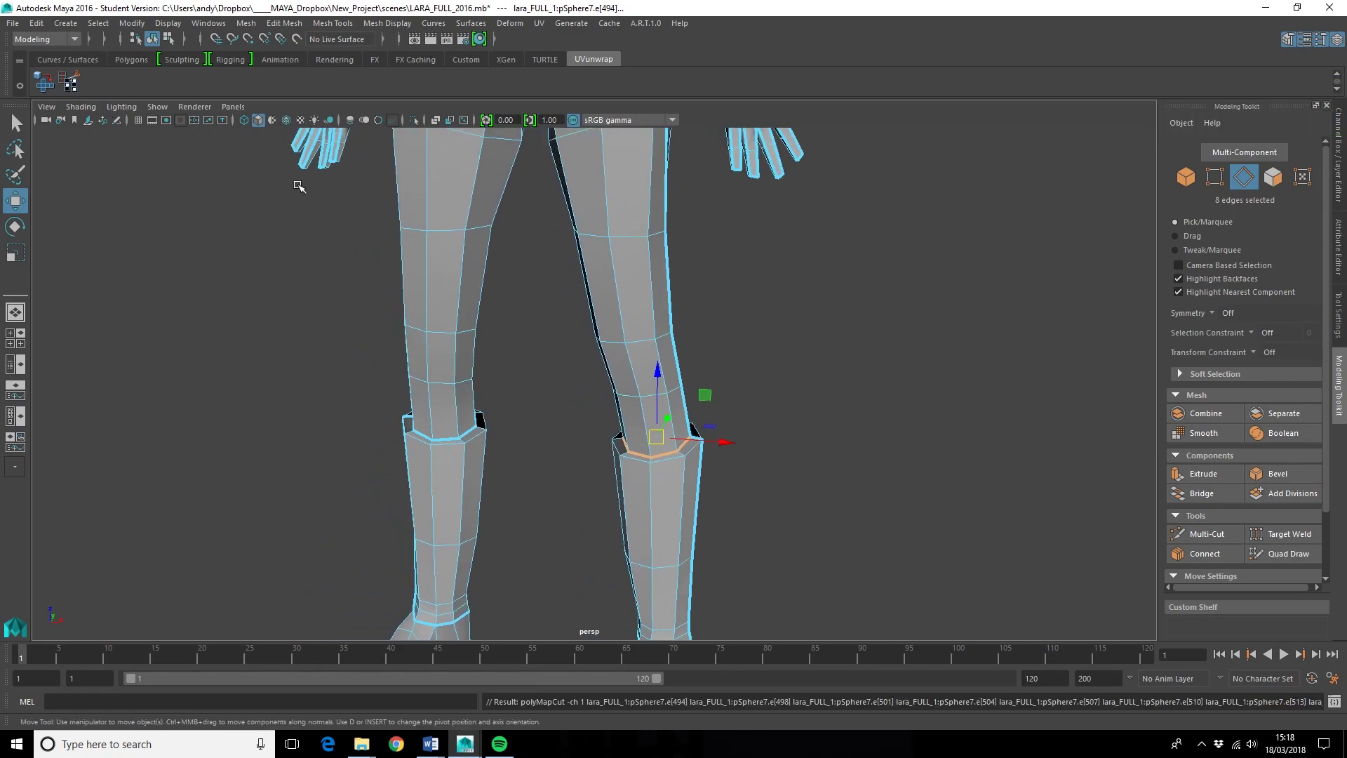
# - Select all UVs of the whole character and unfold them
pyautogui.scroll(-3, 450, 236)
pyautogui.scroll(1, 449, 236)
pyautogui.scroll(-3, 466, 239)
pyautogui.scroll(2, 481, 241)
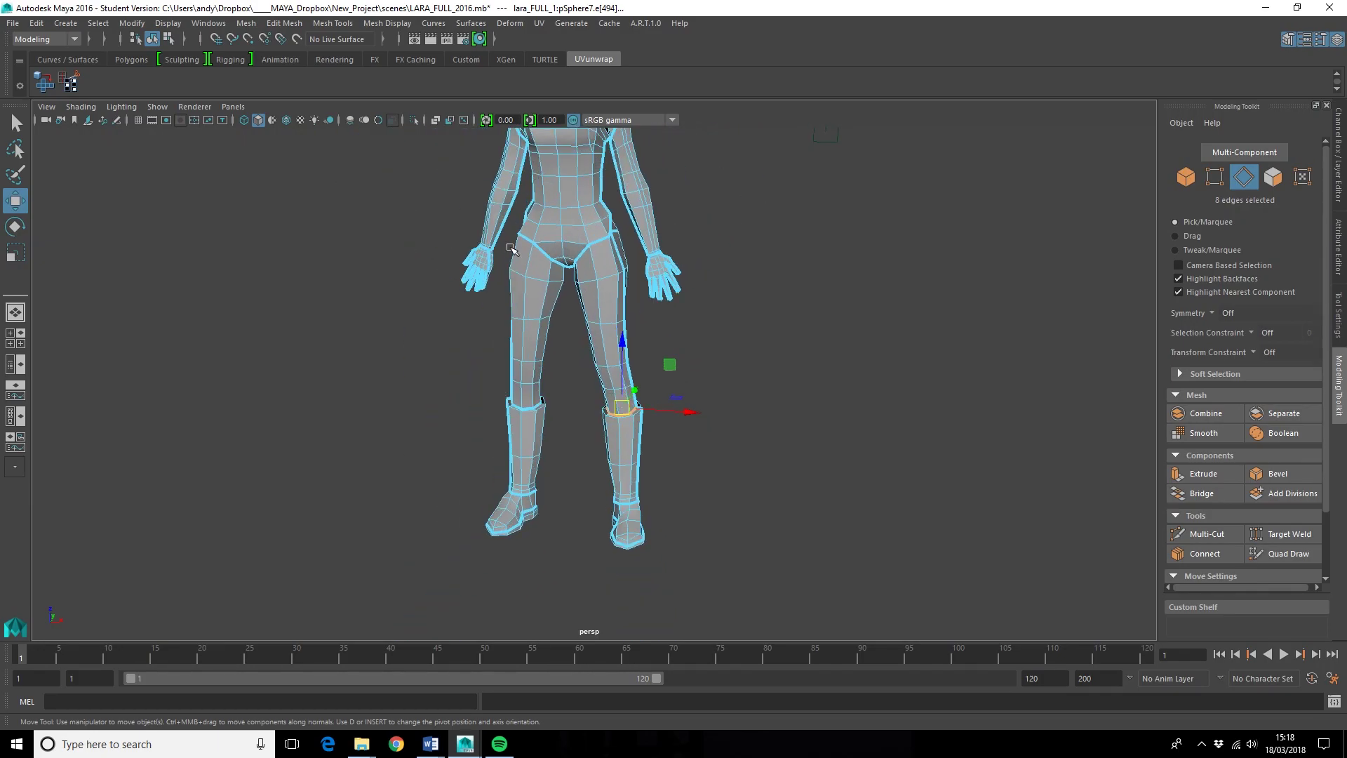
pyautogui.scroll(-1, 511, 271)
pyautogui.scroll(-1, 511, 270)
pyautogui.moveTo(520, 232); pyautogui.dragTo(660, 228, button='right')
pyautogui.scroll(-2, 617, 232)
pyautogui.moveTo(443, 183); pyautogui.dragTo(735, 520)
pyautogui.click(44, 82)
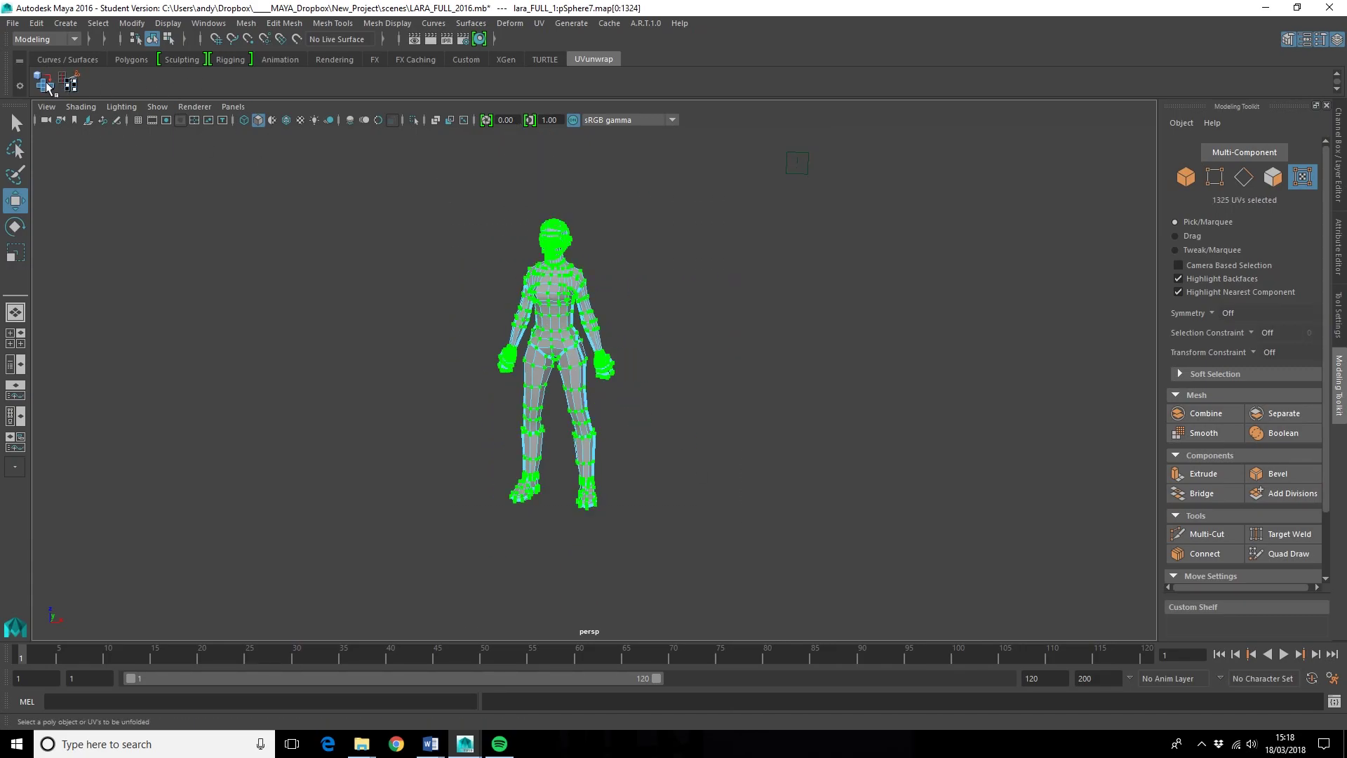
# - Open the UV Editor on the unfolded shells and place the window beside the model
pyautogui.click(539, 23)
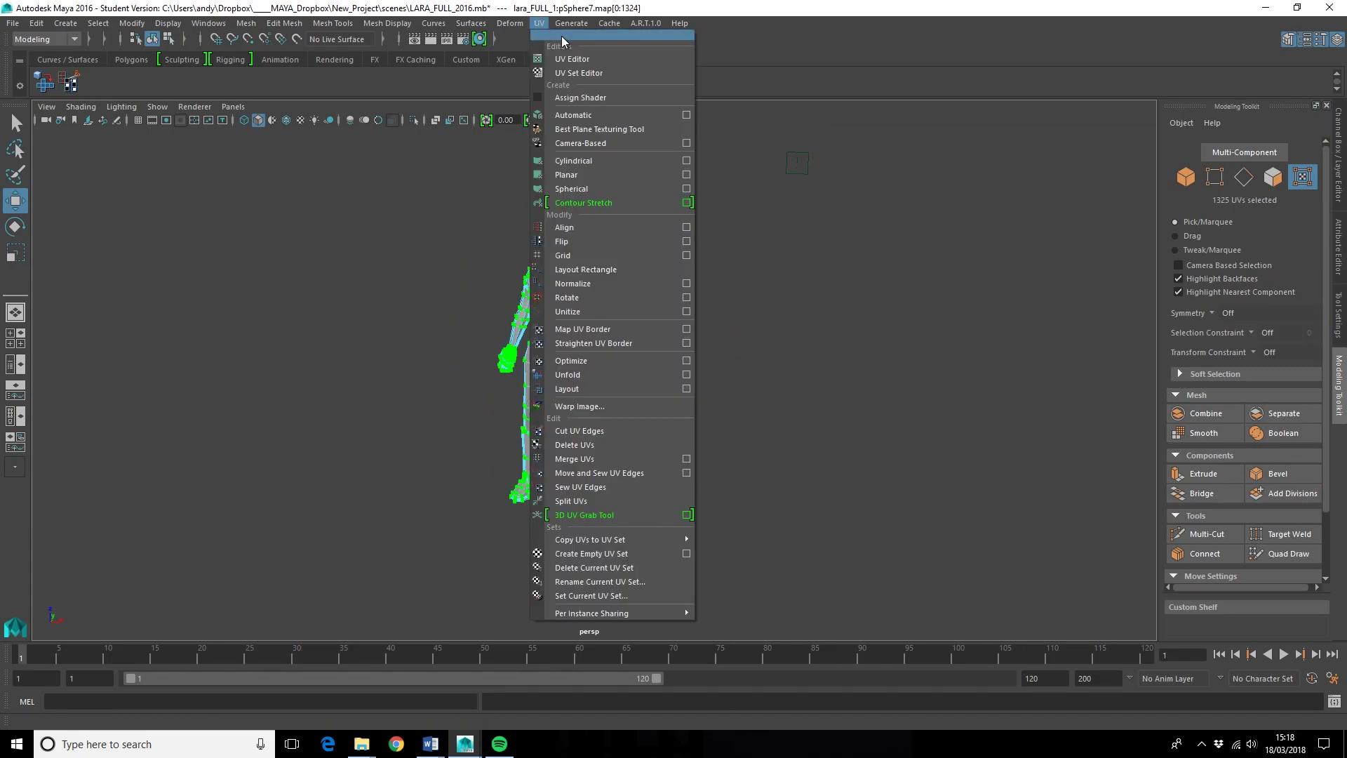
pyautogui.click(580, 60)
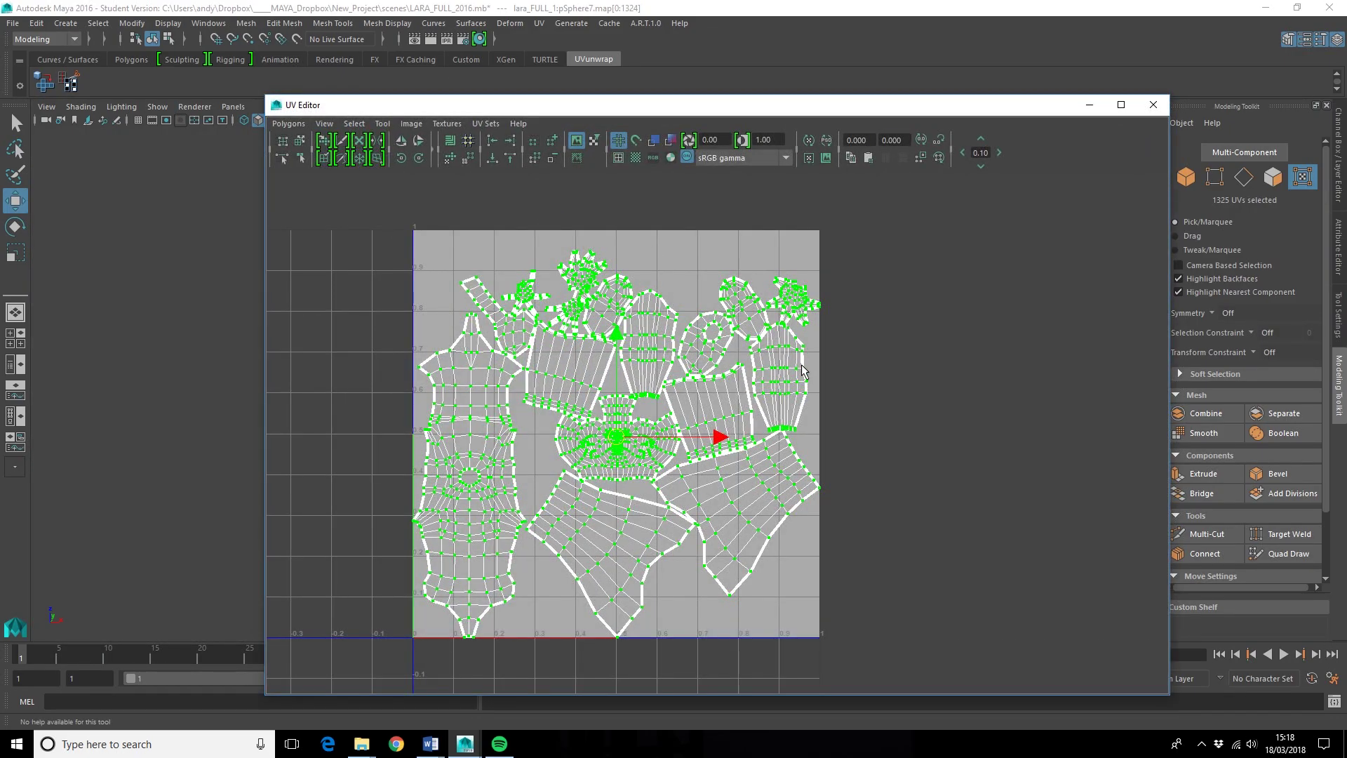
pyautogui.scroll(3, 671, 459)
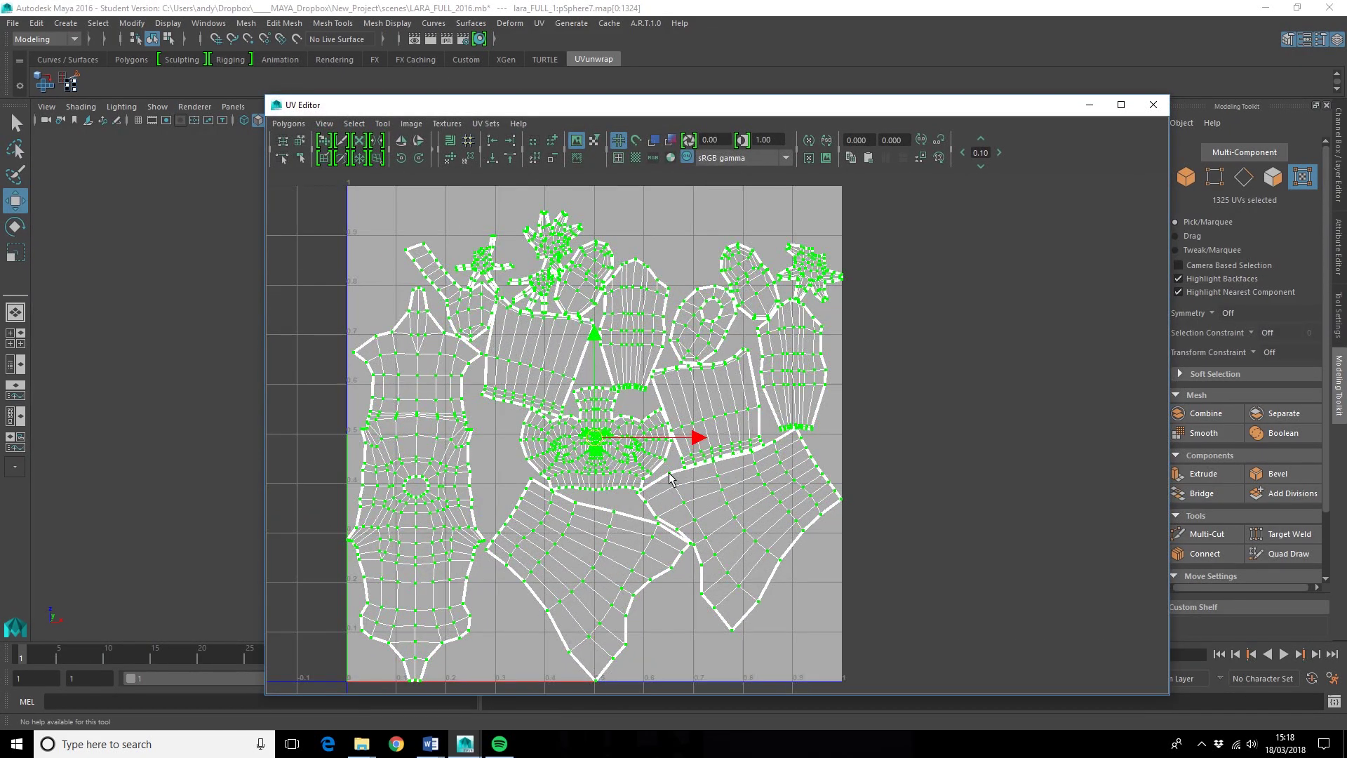
pyautogui.keyDown('alt'); pyautogui.moveTo(646, 478); pyautogui.dragTo(700, 449, button='middle'); pyautogui.keyUp('alt')
pyautogui.moveTo(609, 111); pyautogui.dragTo(959, 94)
pyautogui.scroll(5, 486, 361)
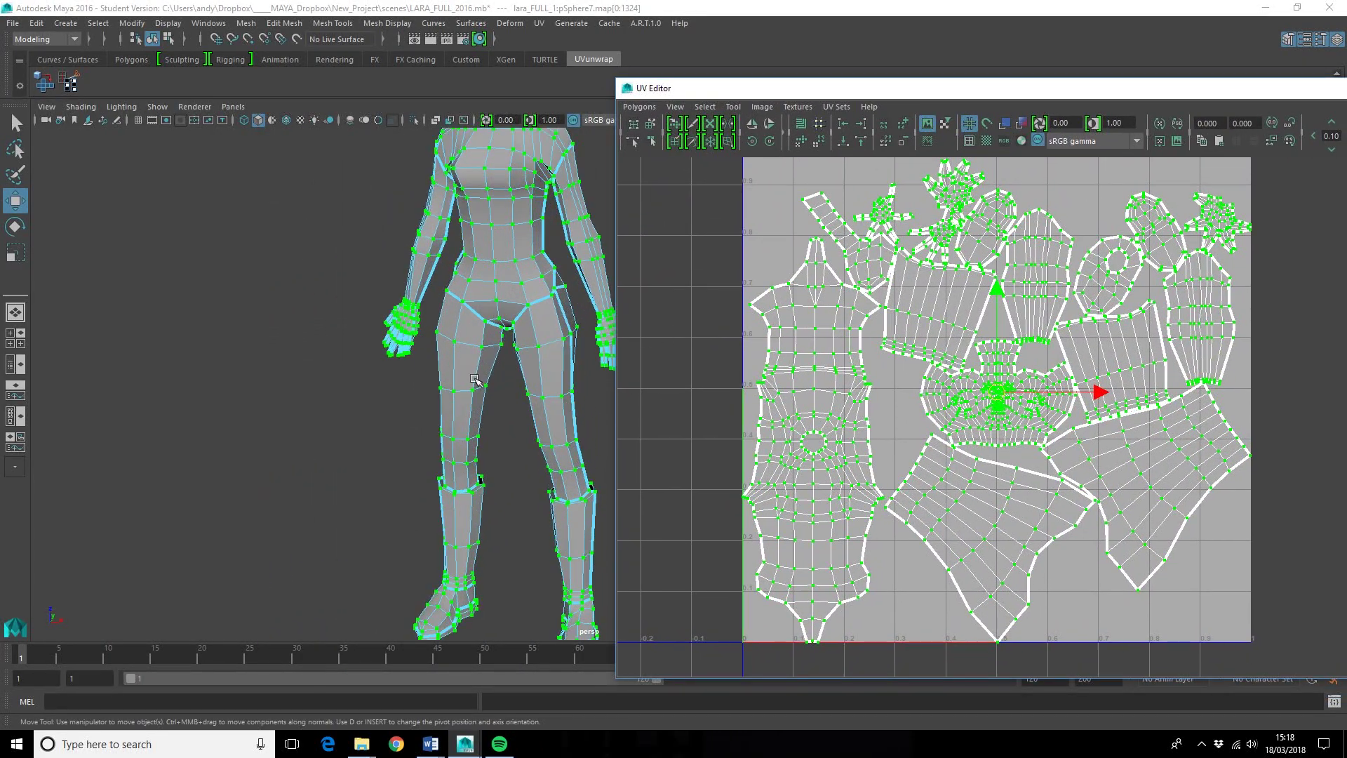
# - Select the right boot's shaft and foot faces in turn to match them with their UV shells
pyautogui.moveTo(491, 389); pyautogui.dragTo(528, 387, button='right')
pyautogui.click(459, 533)
pyautogui.keyDown('alt'); pyautogui.moveTo(1009, 431); pyautogui.dragTo(863, 431, button='middle'); pyautogui.keyUp('alt')
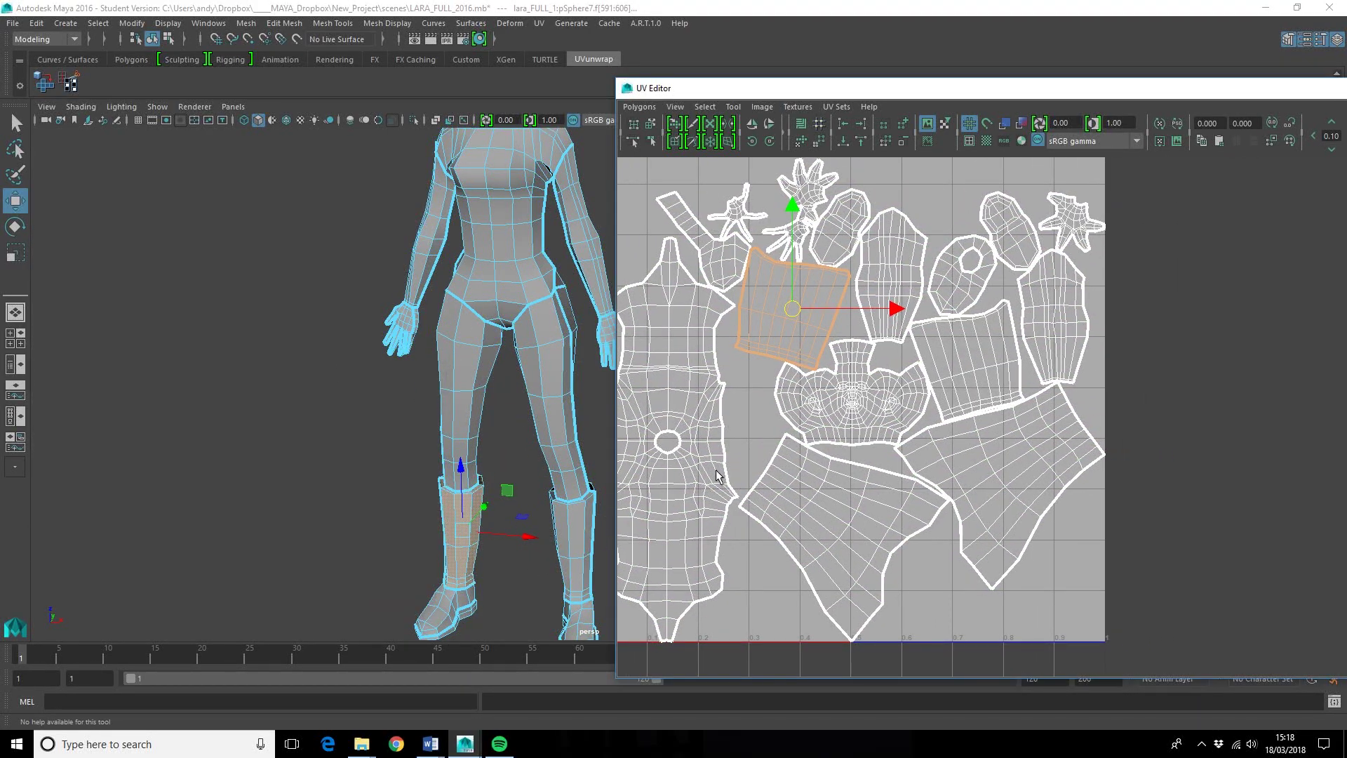
pyautogui.click(448, 604)
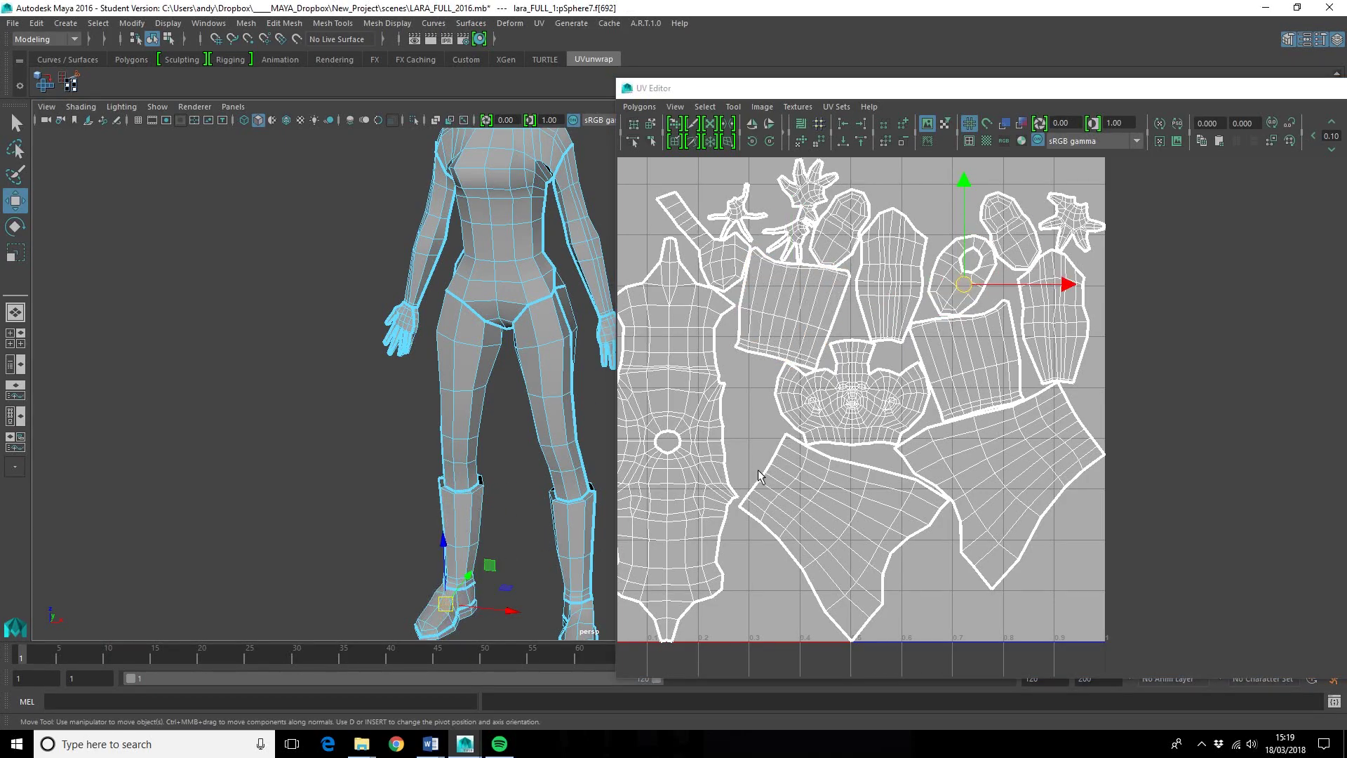
pyautogui.click(955, 295)
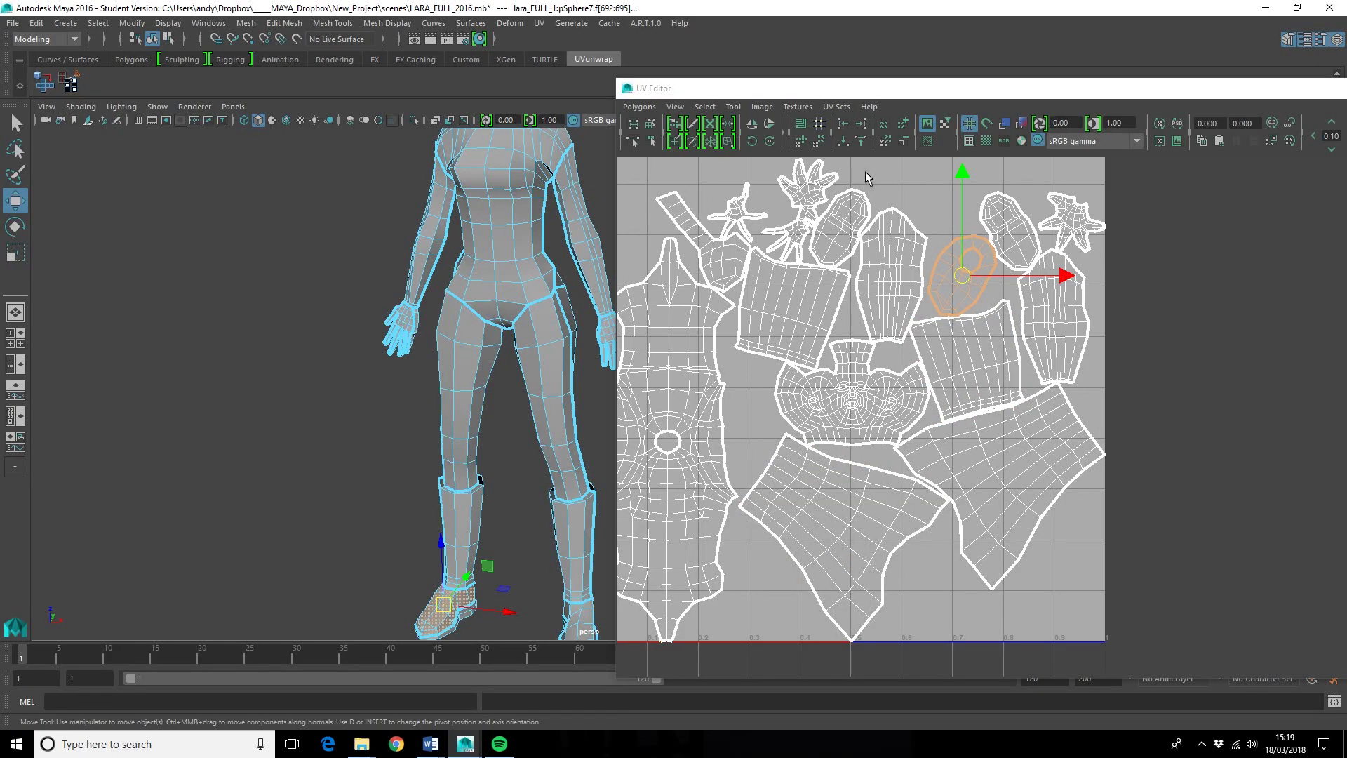
pyautogui.moveTo(835, 87); pyautogui.dragTo(592, 80)
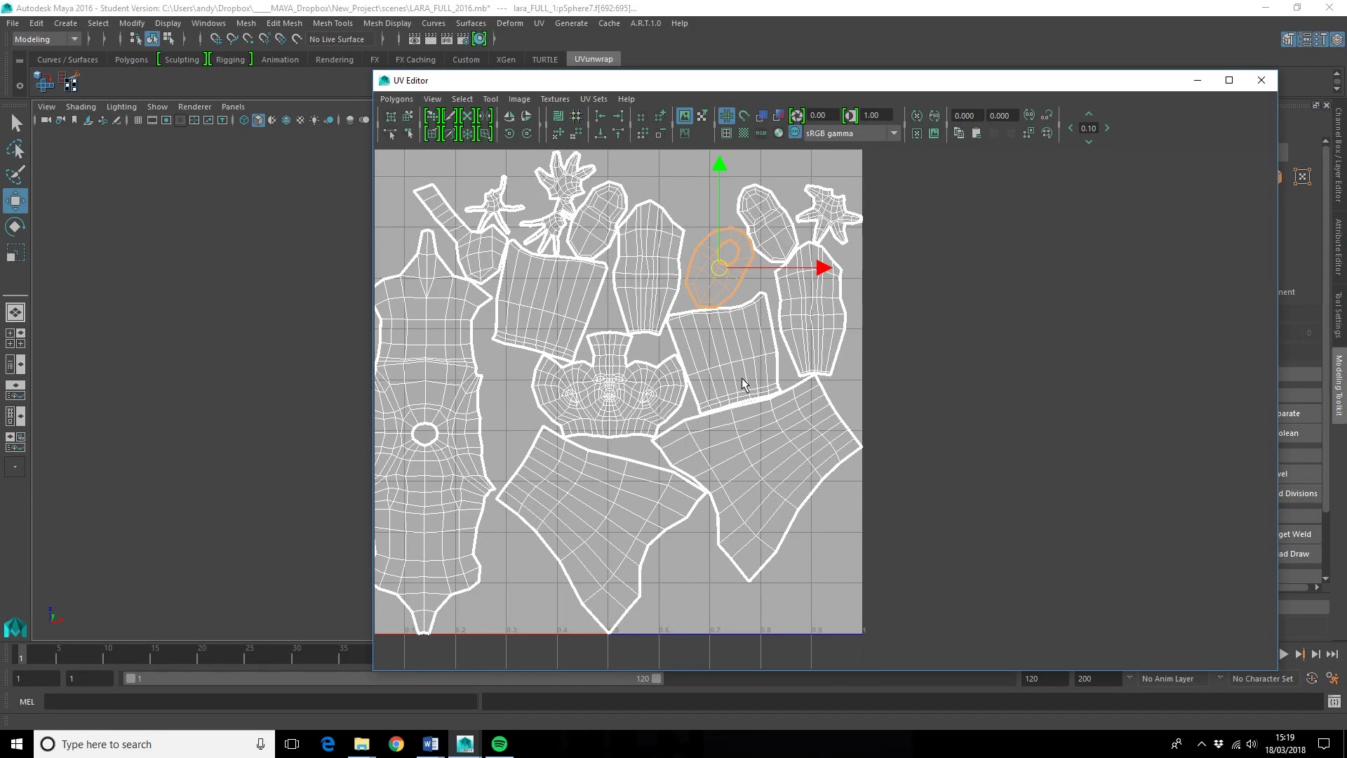
pyautogui.scroll(1, 708, 377)
pyautogui.scroll(-2, 707, 377)
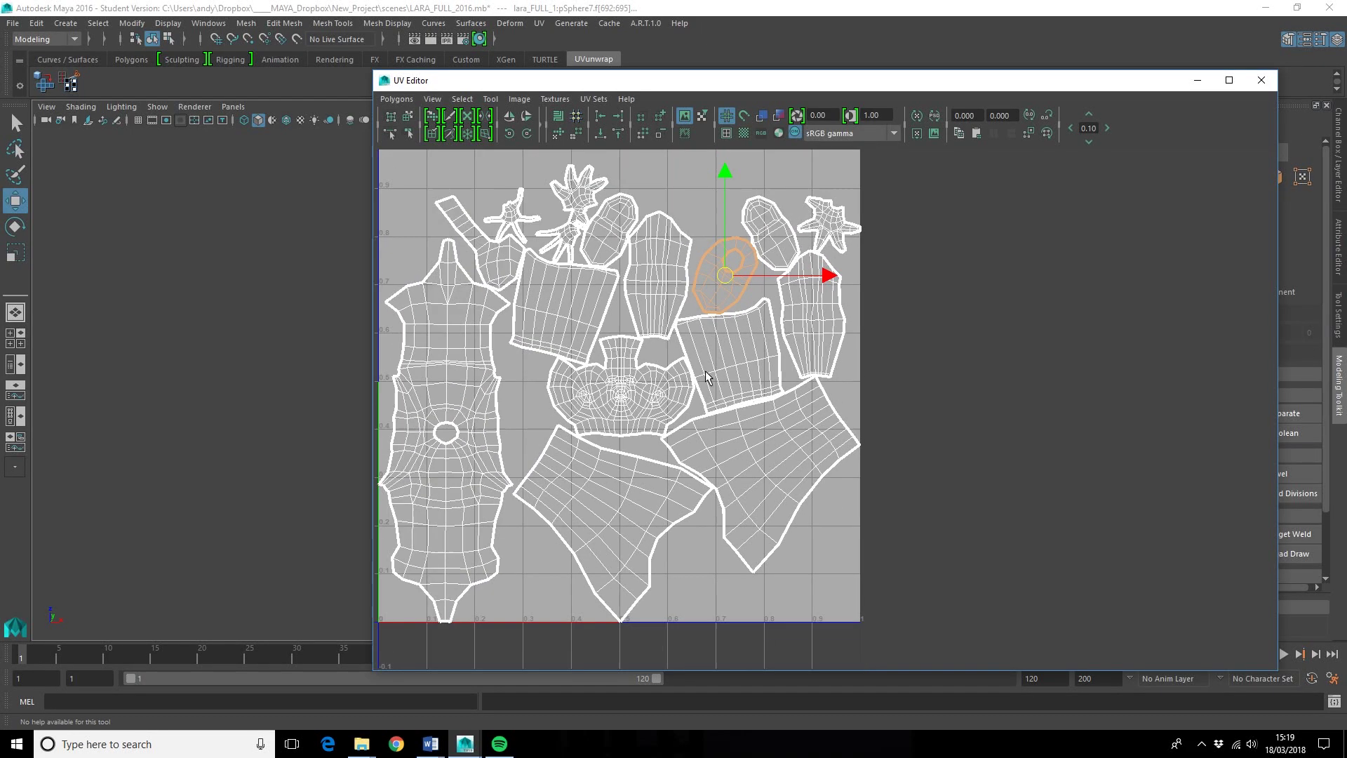
pyautogui.moveTo(704, 80); pyautogui.dragTo(616, 67)
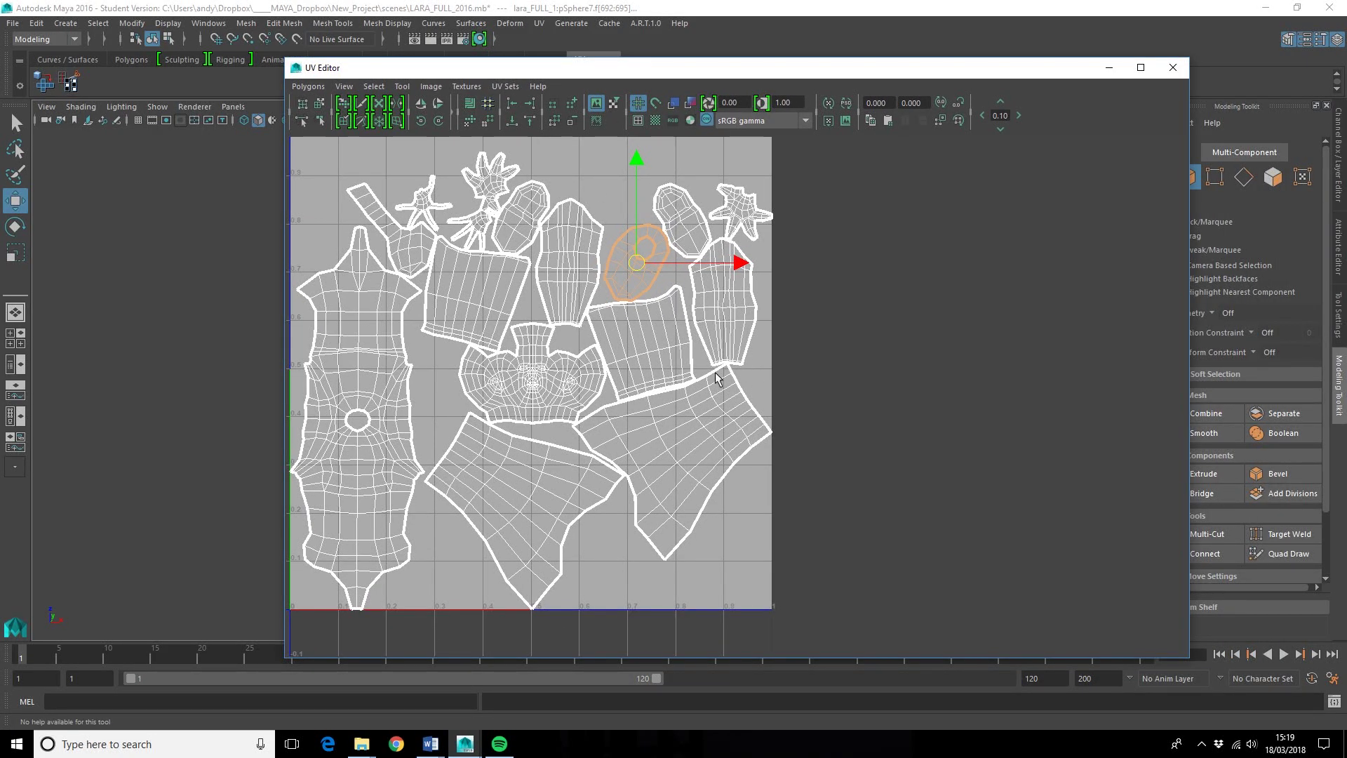
pyautogui.moveTo(586, 75); pyautogui.dragTo(552, 72)
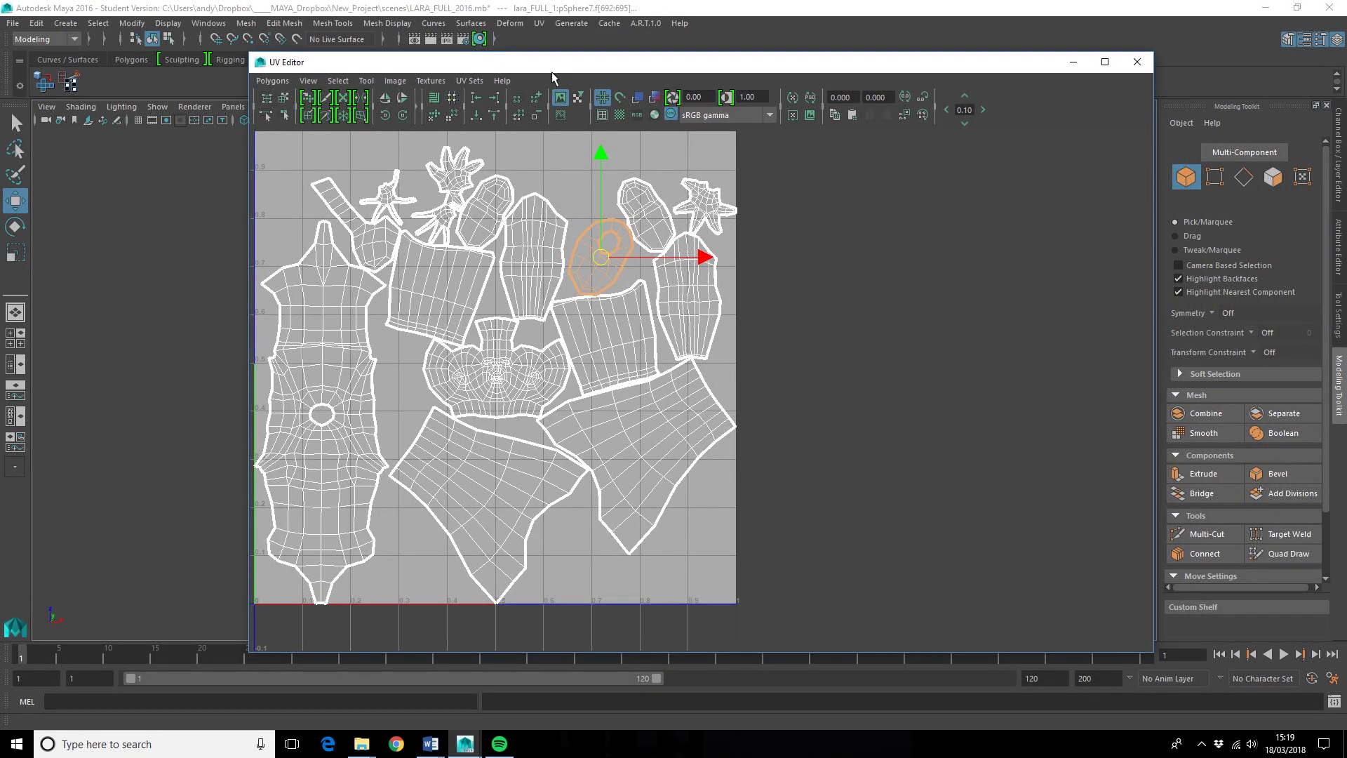
pyautogui.hotkey('alt', 'F9')
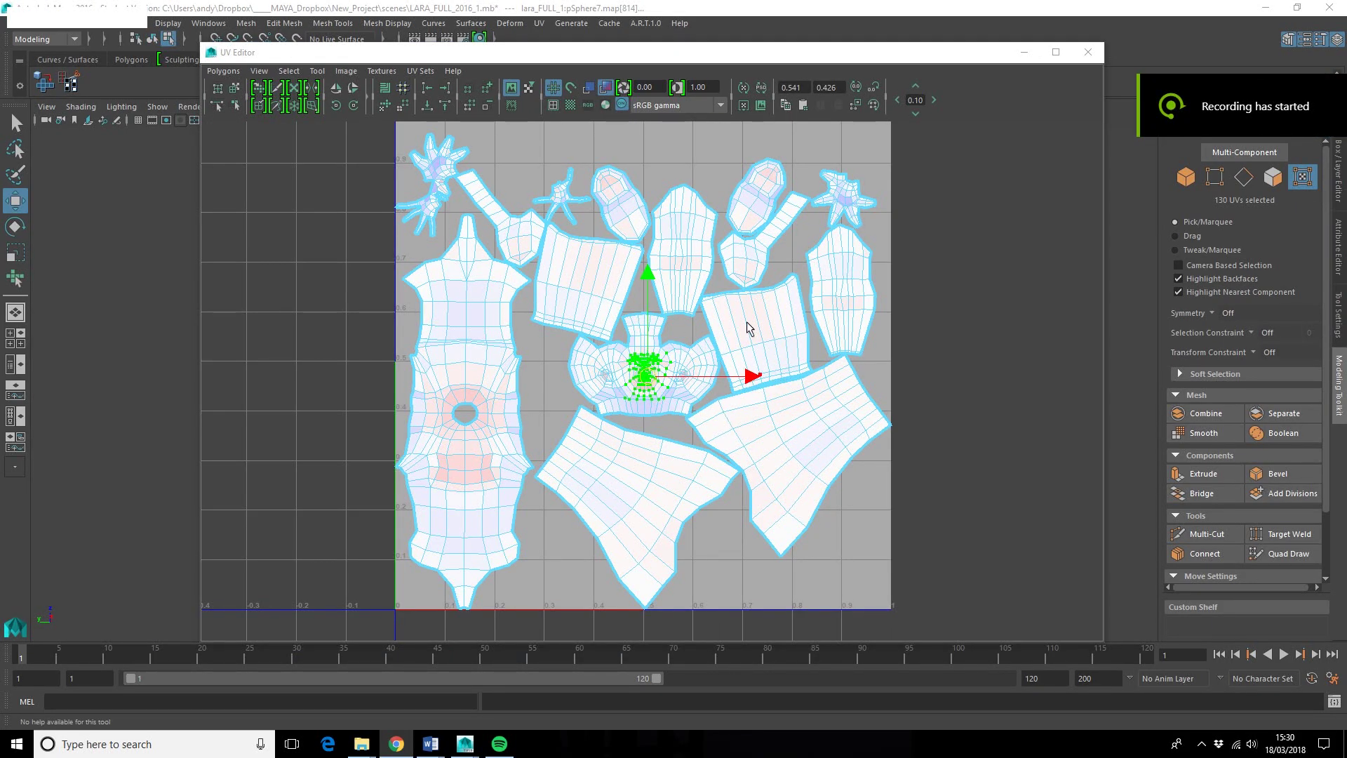
# - Turn the UV distortion shading off and back on to compare the head shell with and without it
pyautogui.scroll(5, 697, 355)
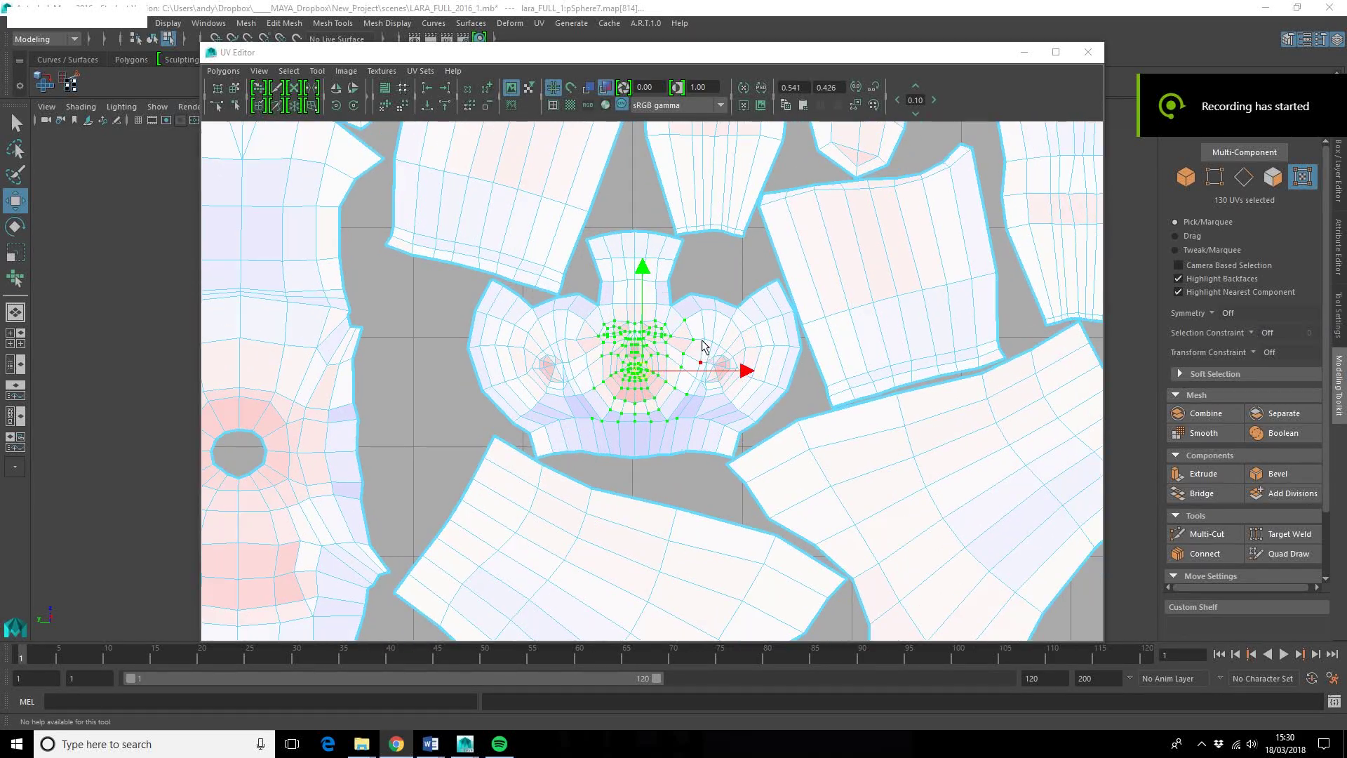
pyautogui.click(605, 89)
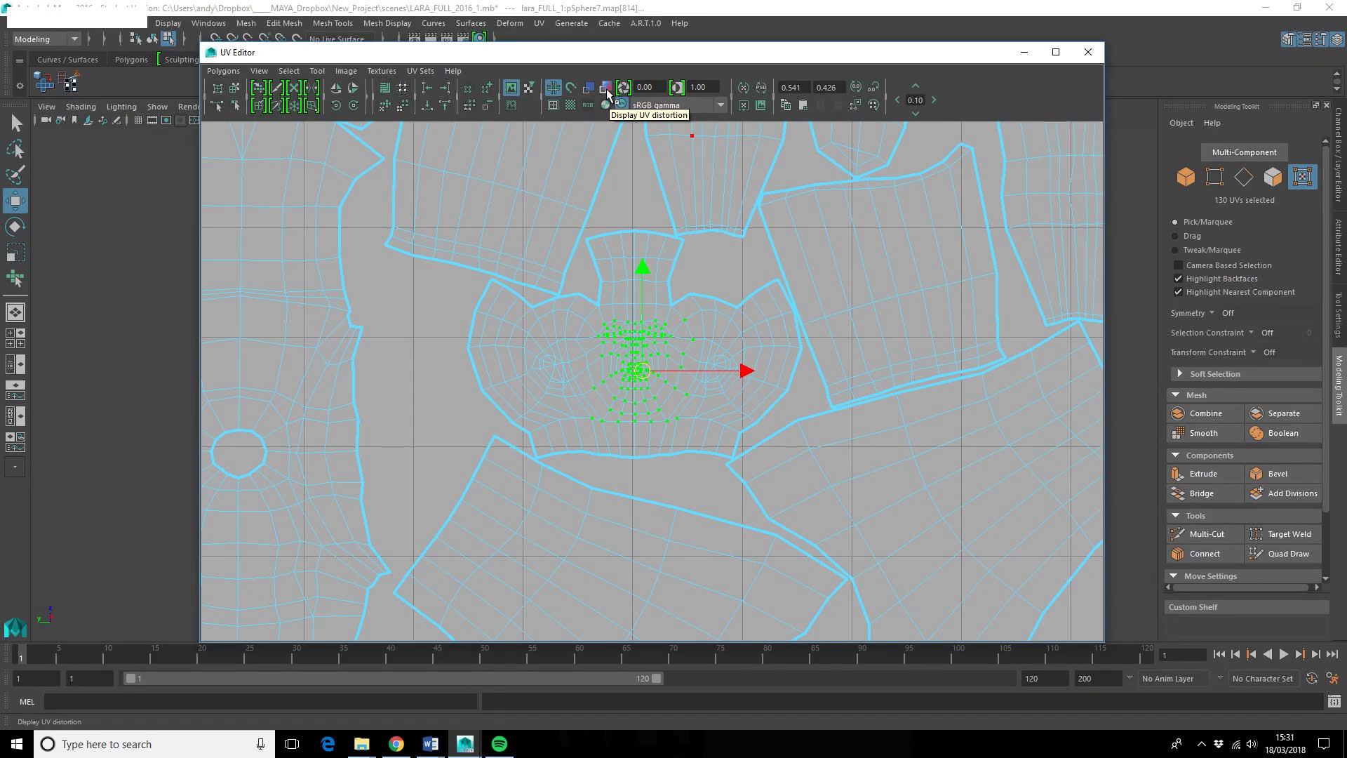
pyautogui.click(606, 89)
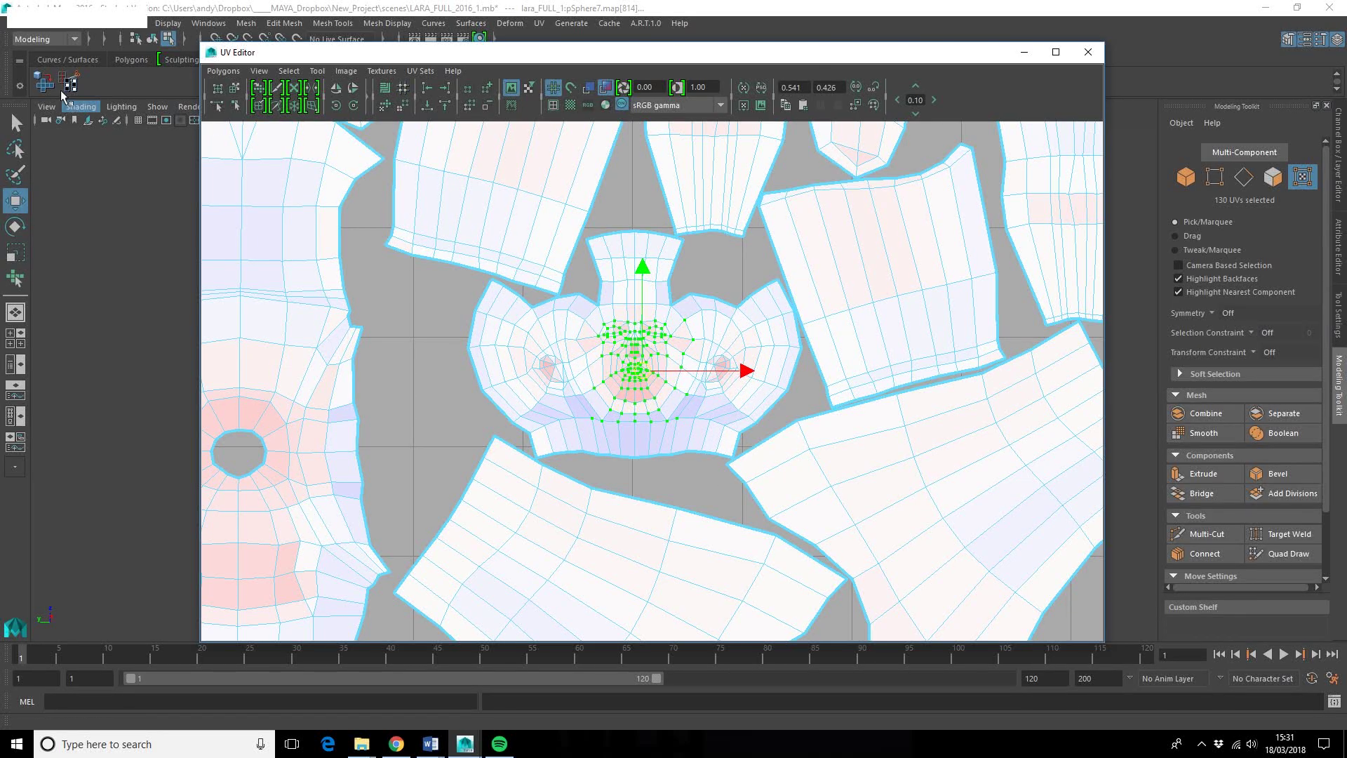
pyautogui.click(182, 155)
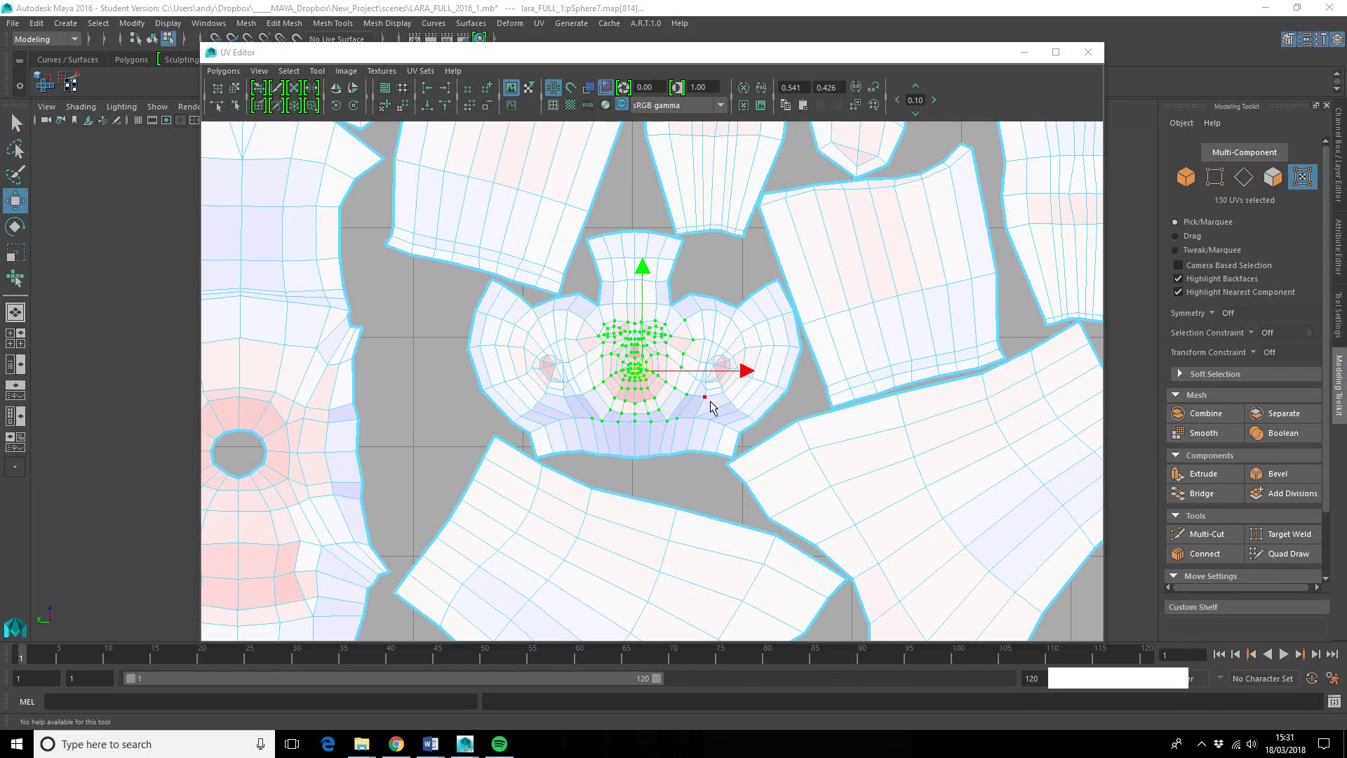
# - Examine the distortion shading on the head shell's face, ears and neck and on the neighbouring torso shell
pyautogui.scroll(4, 715, 407)
pyautogui.scroll(-1, 649, 312)
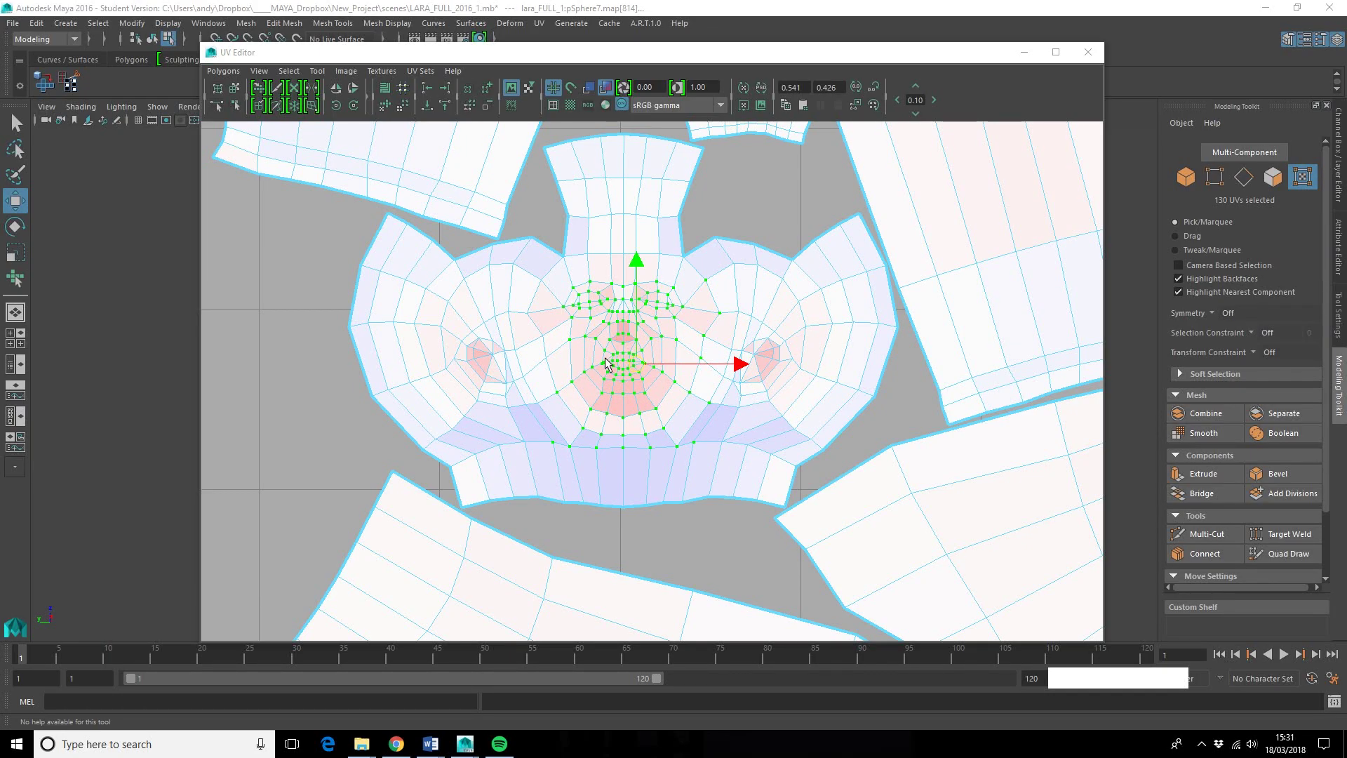
pyautogui.scroll(5, 608, 359)
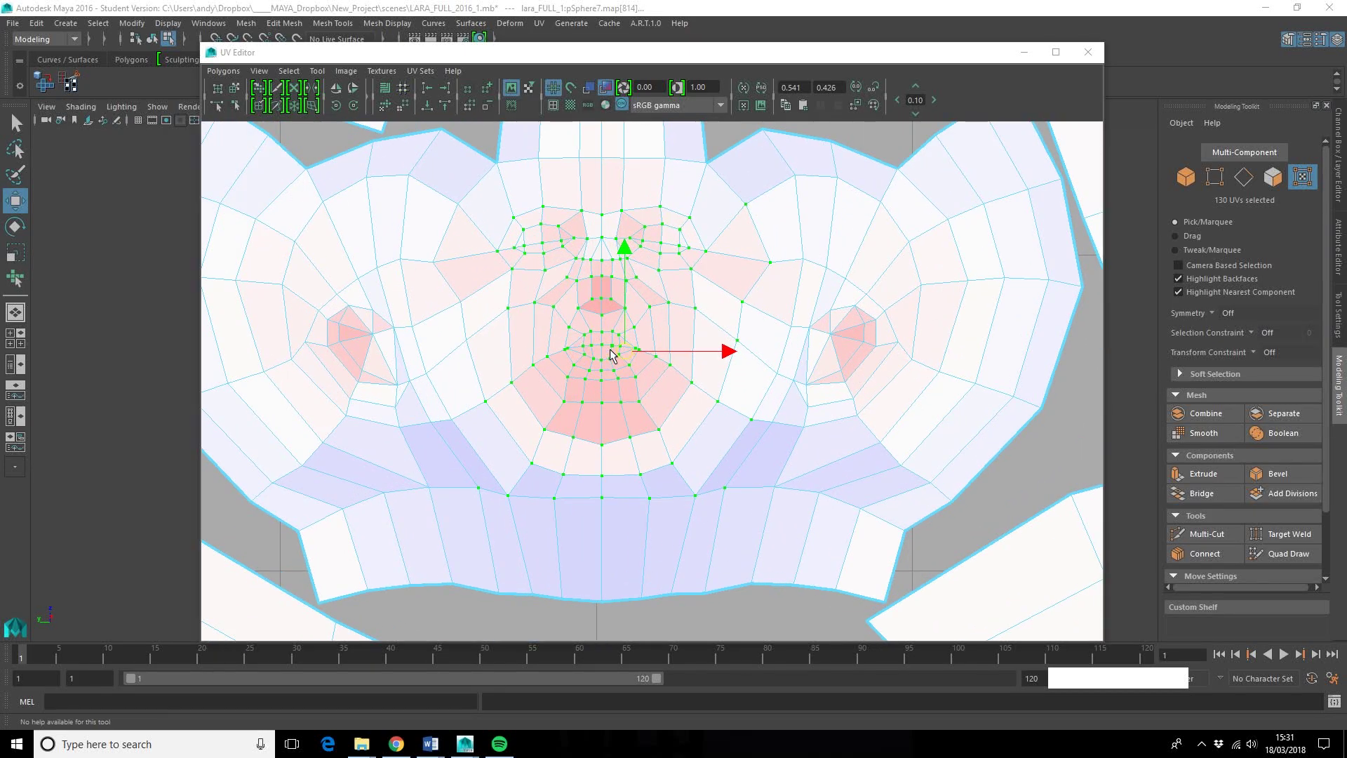
pyautogui.scroll(-1, 610, 354)
pyautogui.keyDown('alt'); pyautogui.moveTo(572, 309); pyautogui.dragTo(572, 415, button='middle'); pyautogui.keyUp('alt')
pyautogui.keyDown('alt'); pyautogui.moveTo(572, 415); pyautogui.dragTo(354, 334, button='right'); pyautogui.keyUp('alt')
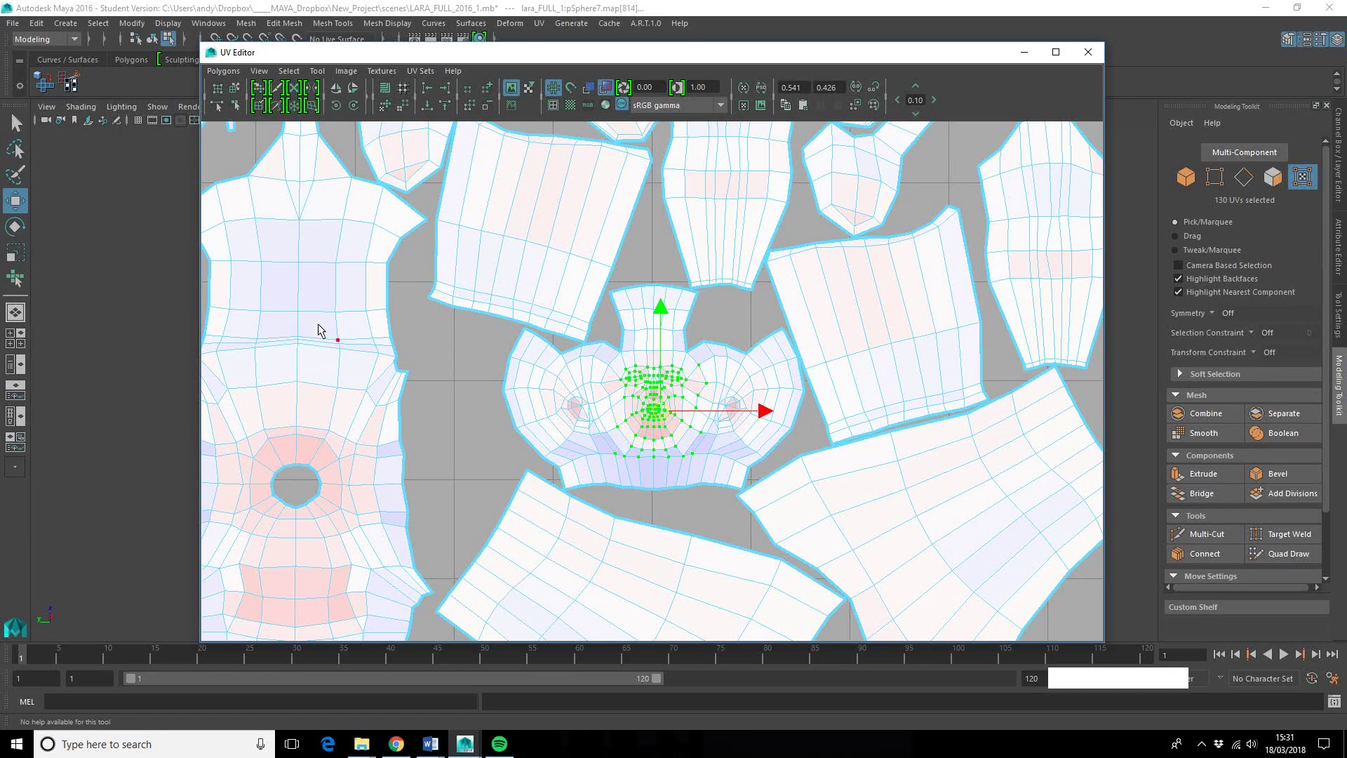
pyautogui.keyDown('alt'); pyautogui.moveTo(371, 373); pyautogui.dragTo(499, 423, button='middle'); pyautogui.keyUp('alt')
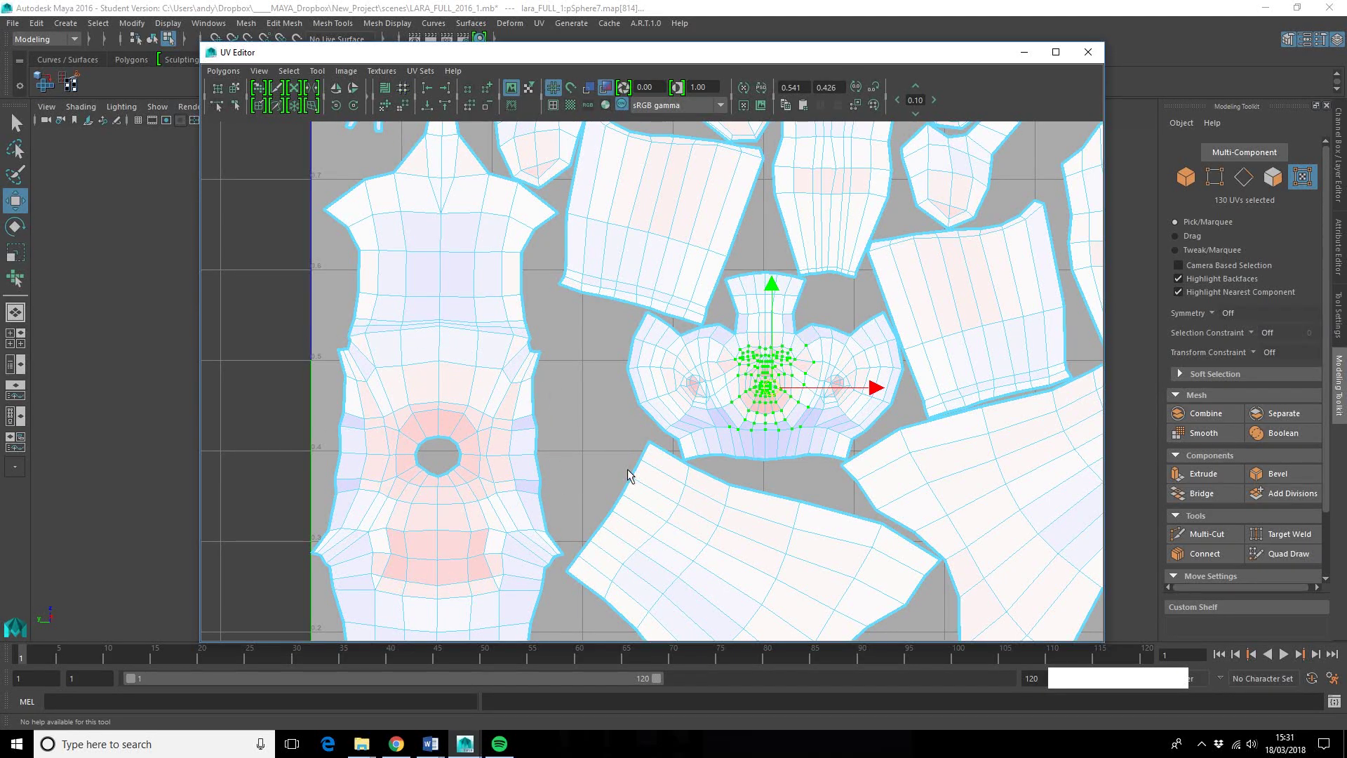
pyautogui.keyDown('alt'); pyautogui.moveTo(629, 472); pyautogui.dragTo(551, 398, button='middle'); pyautogui.keyUp('alt')
pyautogui.scroll(-2, 556, 367)
pyautogui.keyDown('alt'); pyautogui.moveTo(463, 352); pyautogui.dragTo(661, 431, button='middle'); pyautogui.keyUp('alt')
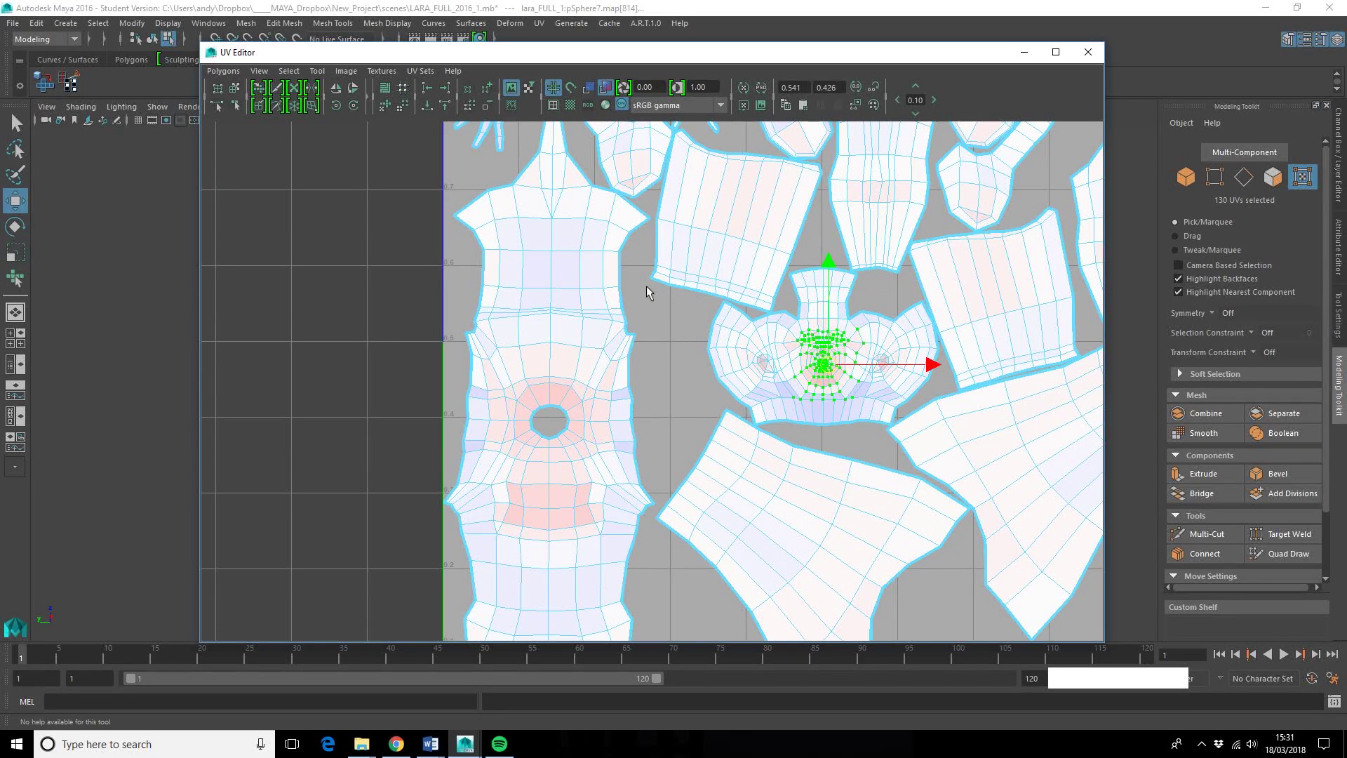
pyautogui.keyDown('alt'); pyautogui.moveTo(857, 361); pyautogui.dragTo(692, 335, button='middle'); pyautogui.keyUp('alt')
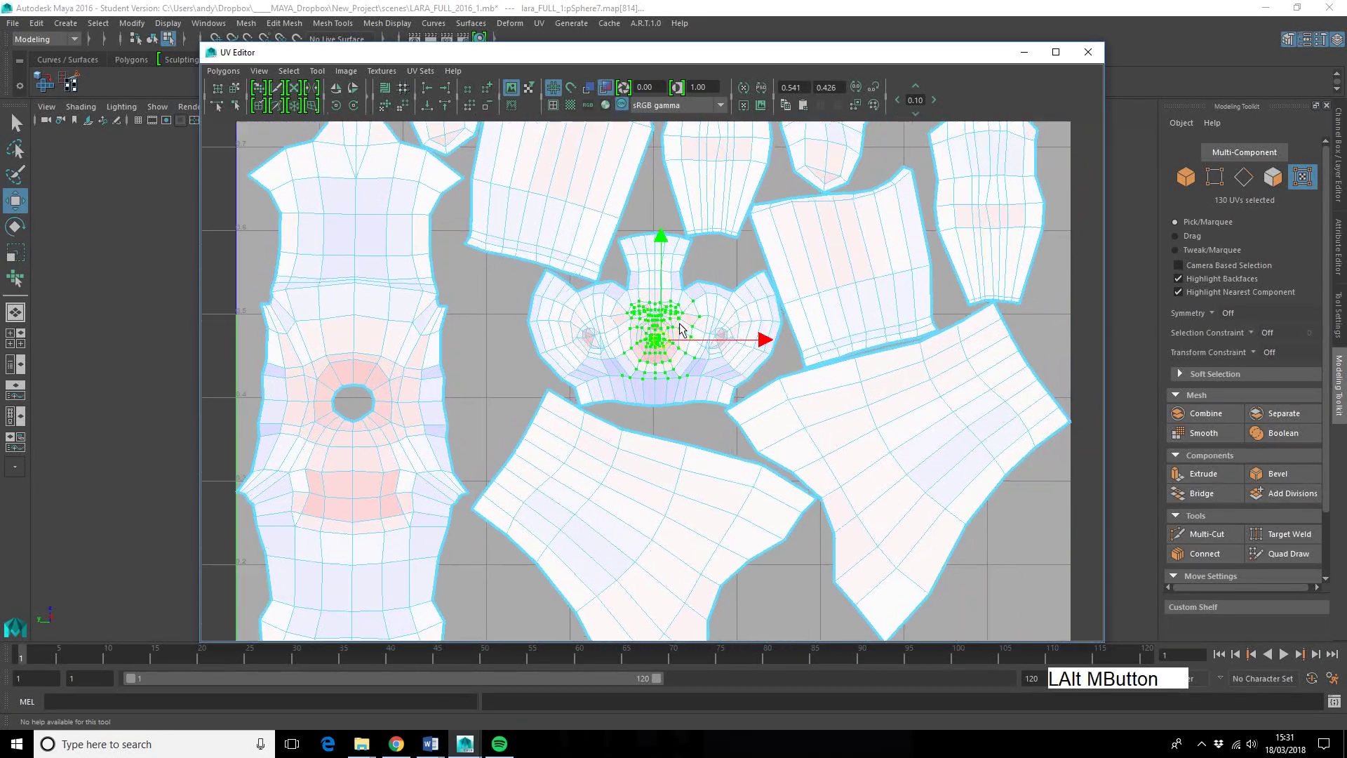
pyautogui.scroll(3, 682, 320)
pyautogui.scroll(5, 682, 320)
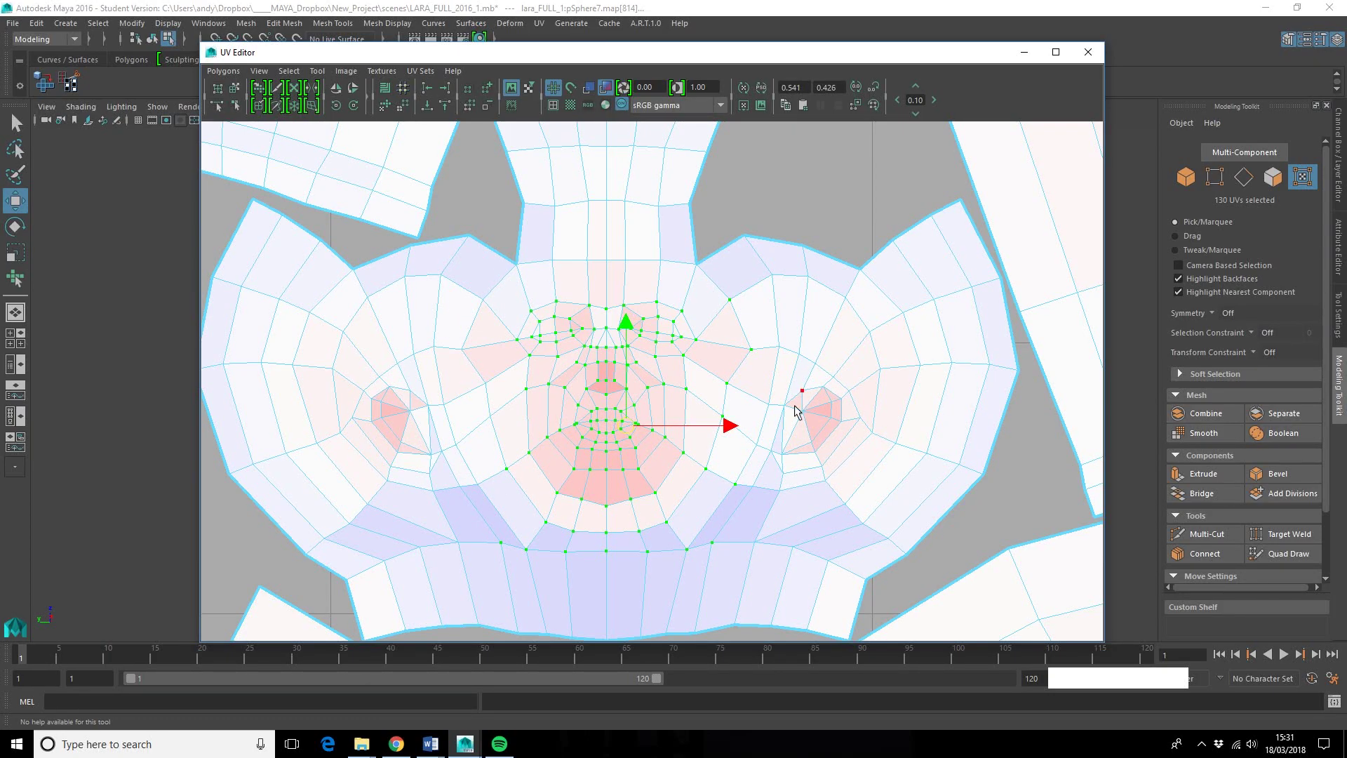
pyautogui.scroll(-5, 806, 405)
pyautogui.keyDown('alt'); pyautogui.moveTo(701, 304); pyautogui.dragTo(688, 535, button='middle'); pyautogui.keyUp('alt')
pyautogui.scroll(5, 688, 427)
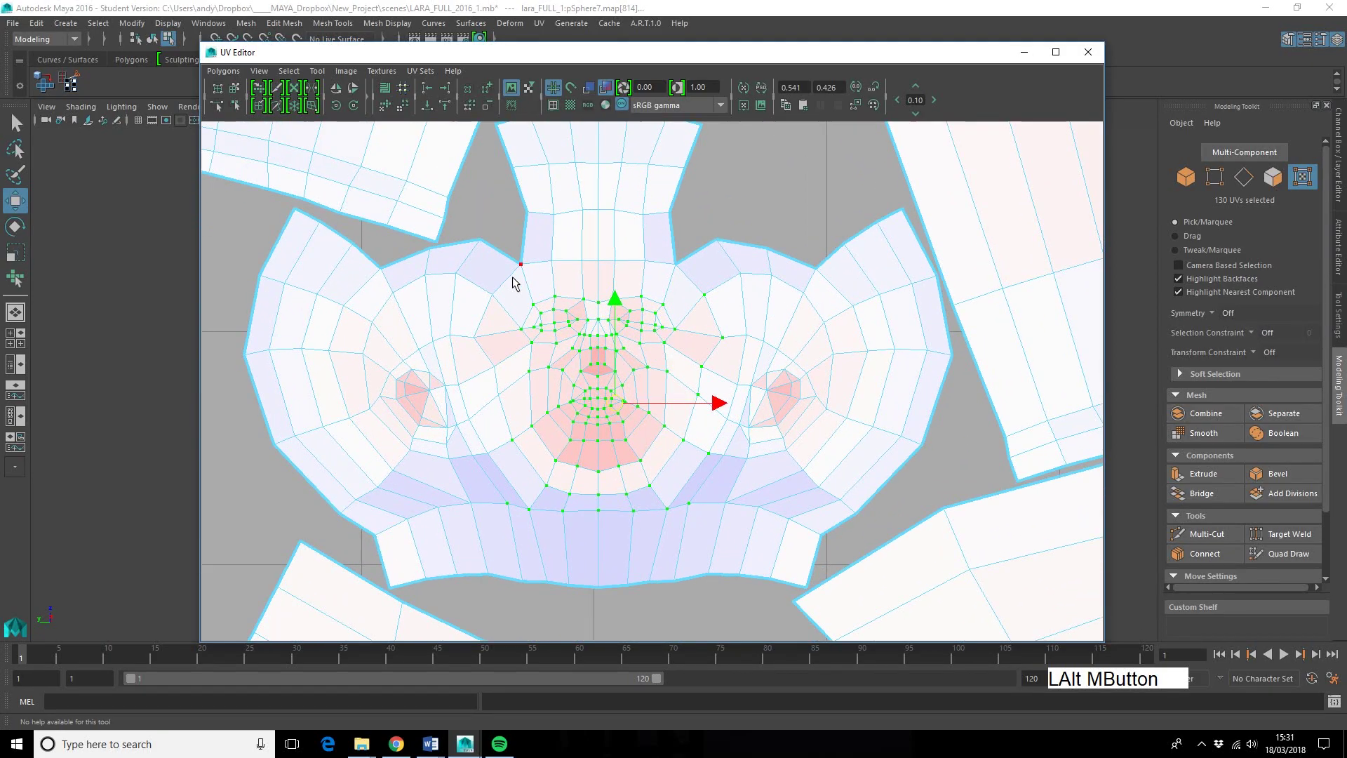
# - Select the face UVs from forehead to chin on the head shell and open the Smooth UV Tool options beside it
pyautogui.keyDown('ctrl'); pyautogui.moveTo(655, 423); pyautogui.dragTo(718, 511); pyautogui.keyUp('ctrl')
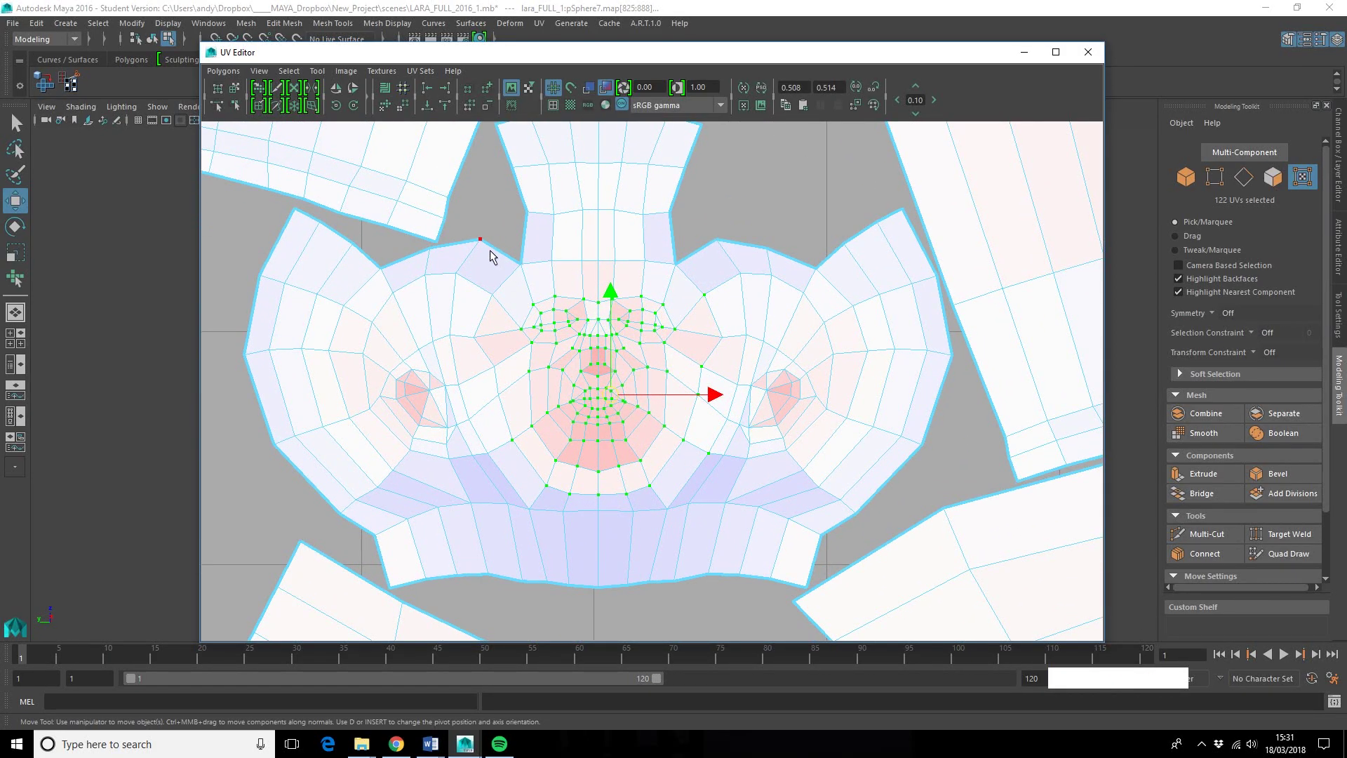
pyautogui.moveTo(463, 231); pyautogui.dragTo(751, 525)
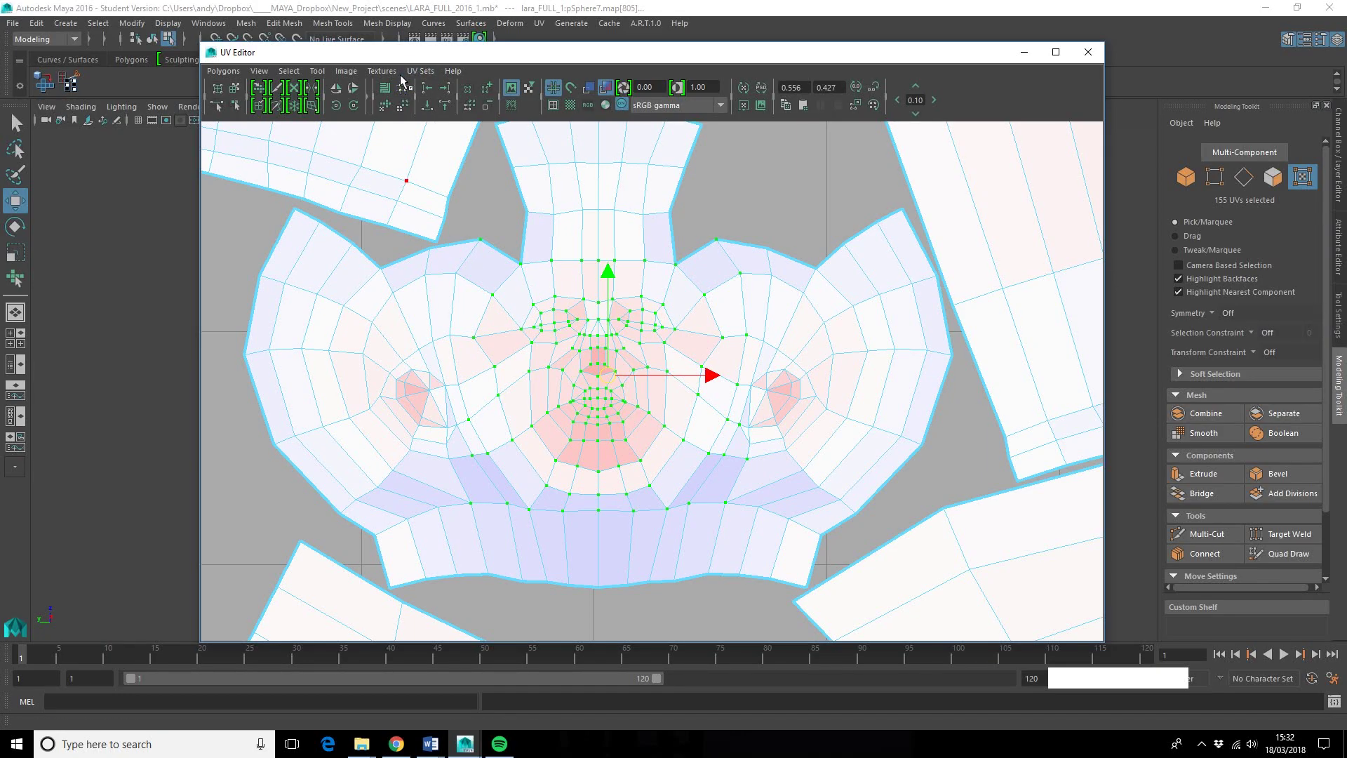
pyautogui.click(317, 71)
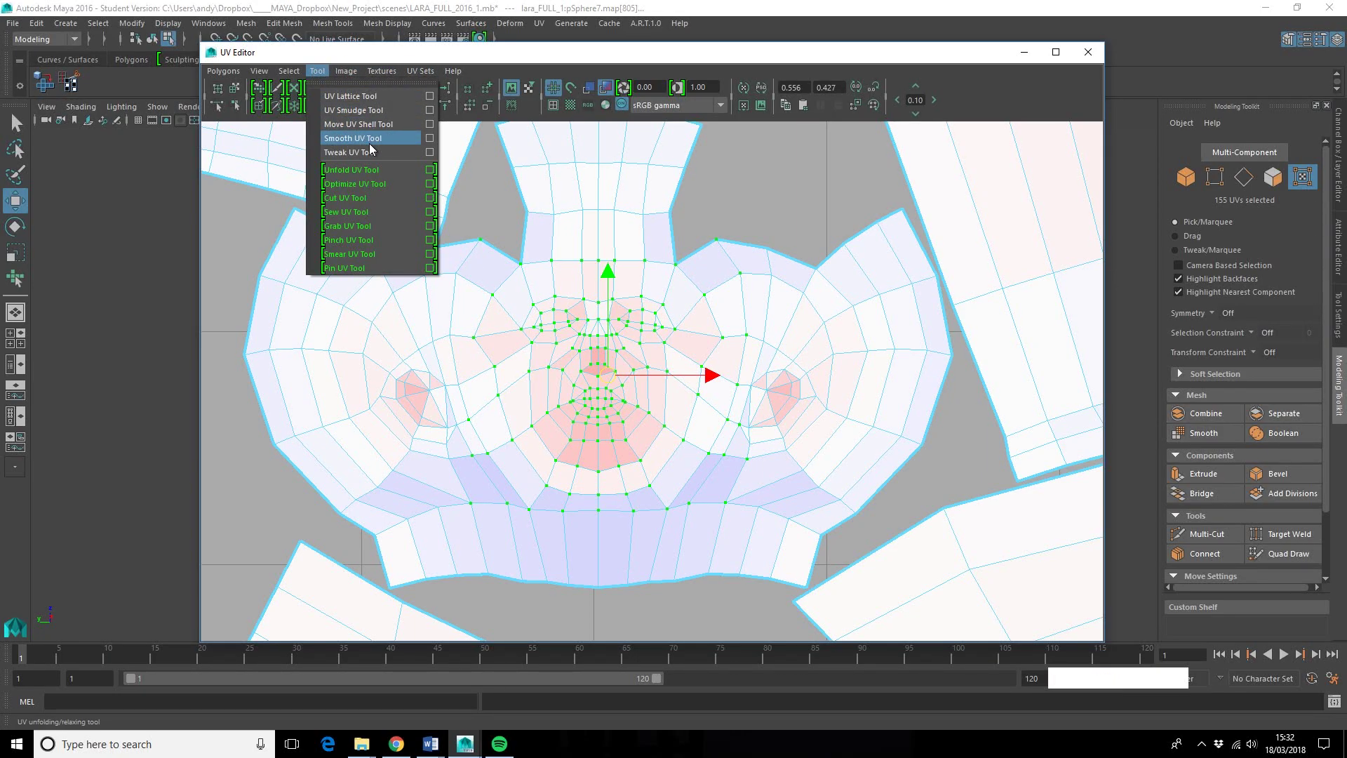
pyautogui.click(429, 138)
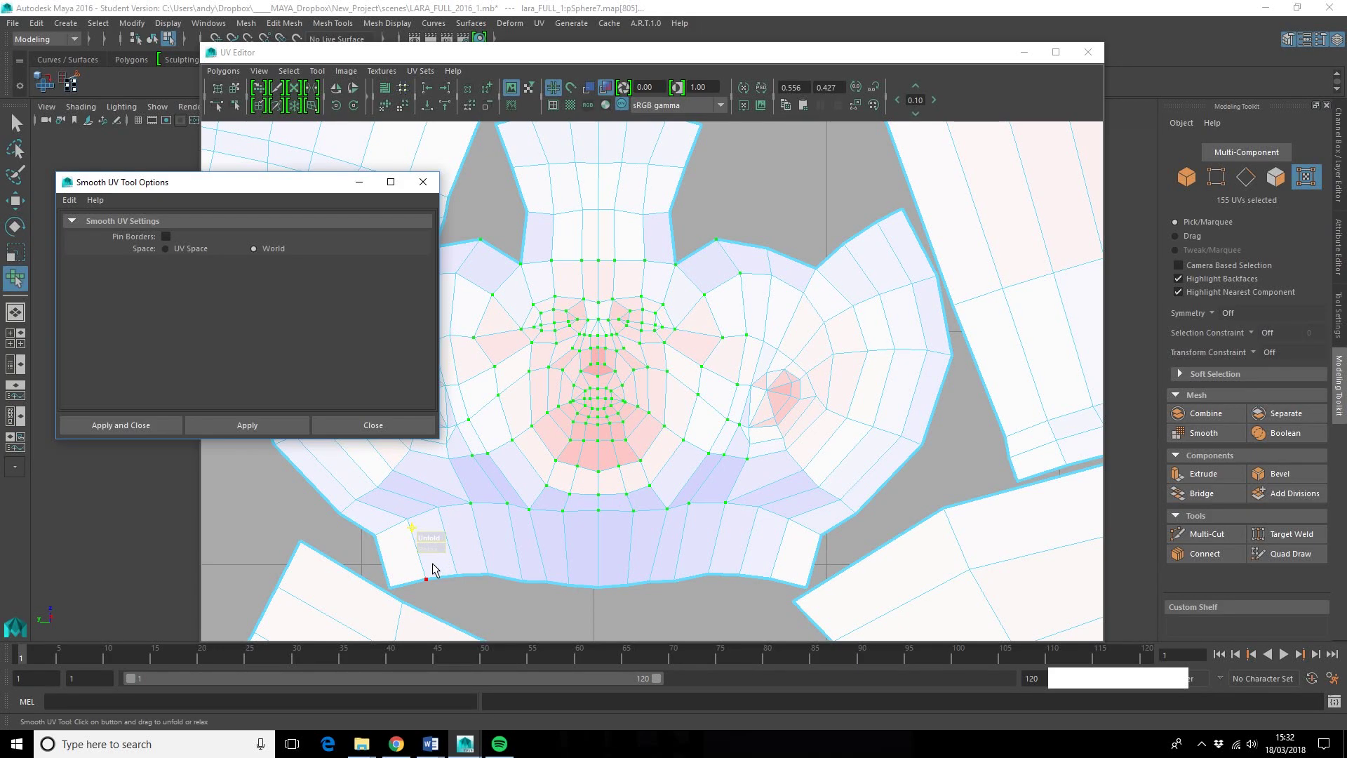
pyautogui.scroll(2, 434, 569)
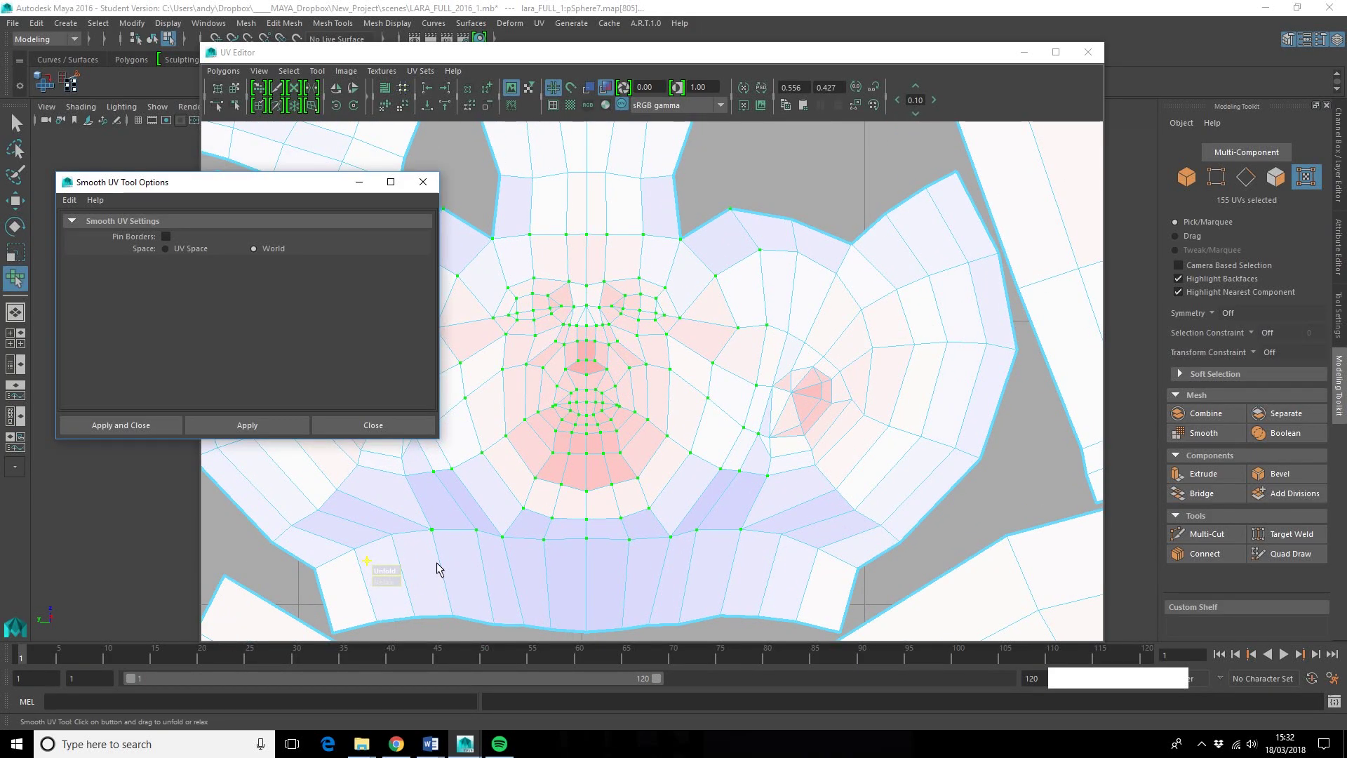
pyautogui.scroll(-1, 435, 567)
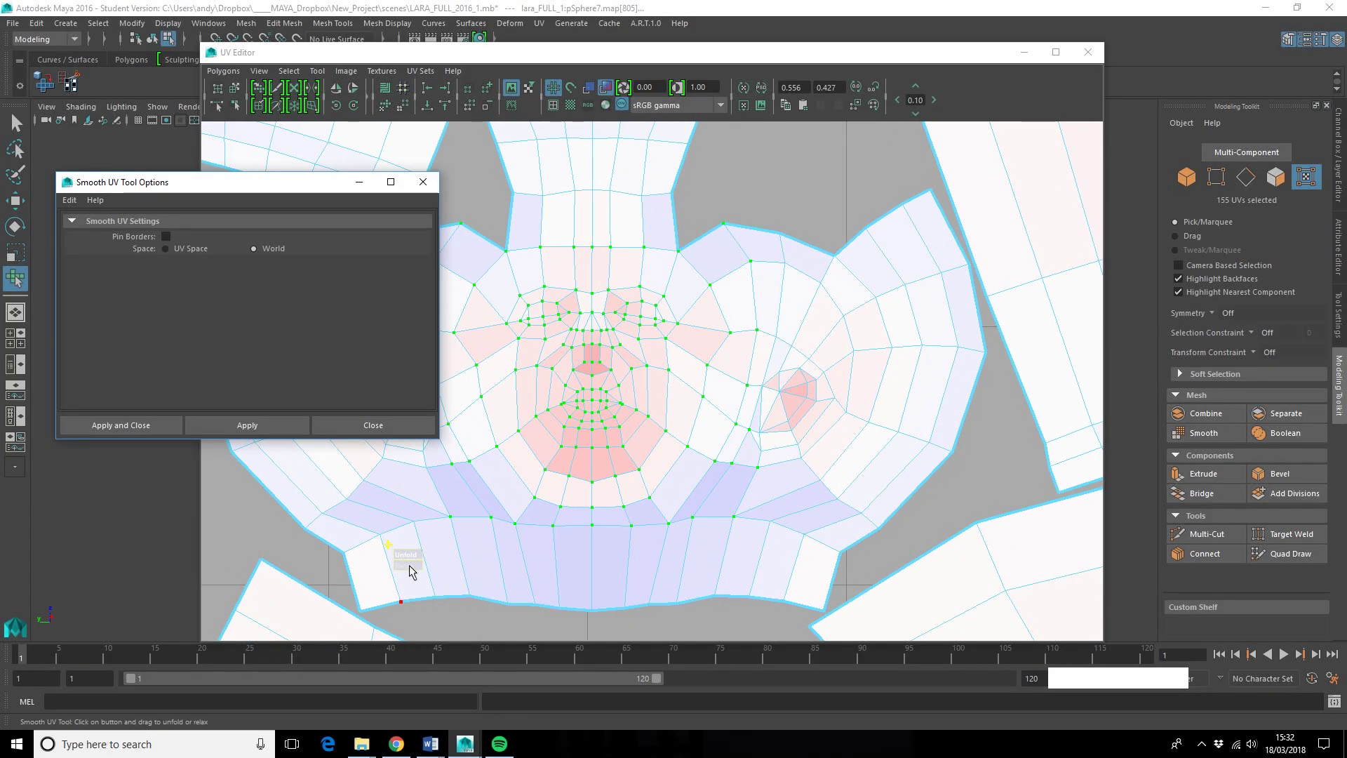
pyautogui.moveTo(308, 200); pyautogui.dragTo(256, 183)
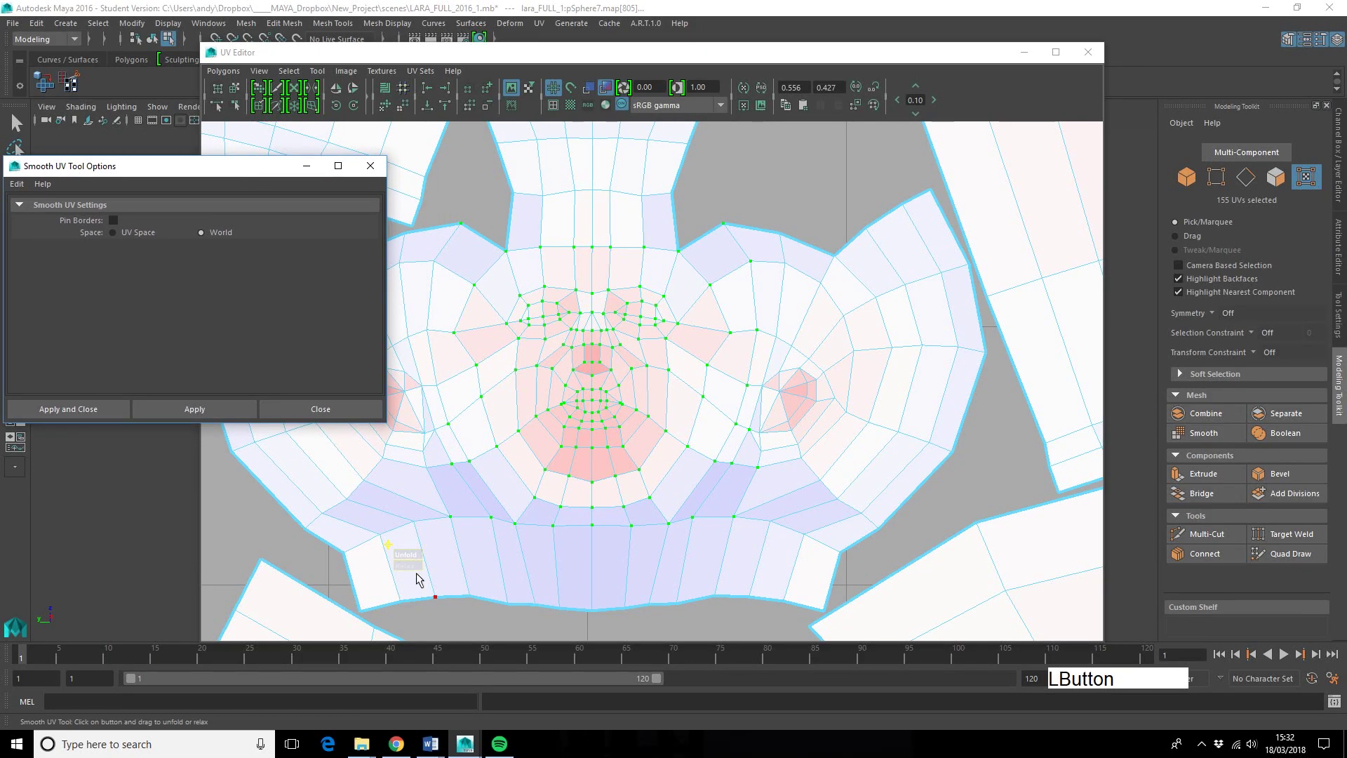
# - Undo a trial relax of the selected face UVs and unfold them with the Smooth UV Tool instead
pyautogui.moveTo(412, 569); pyautogui.dragTo(525, 576)
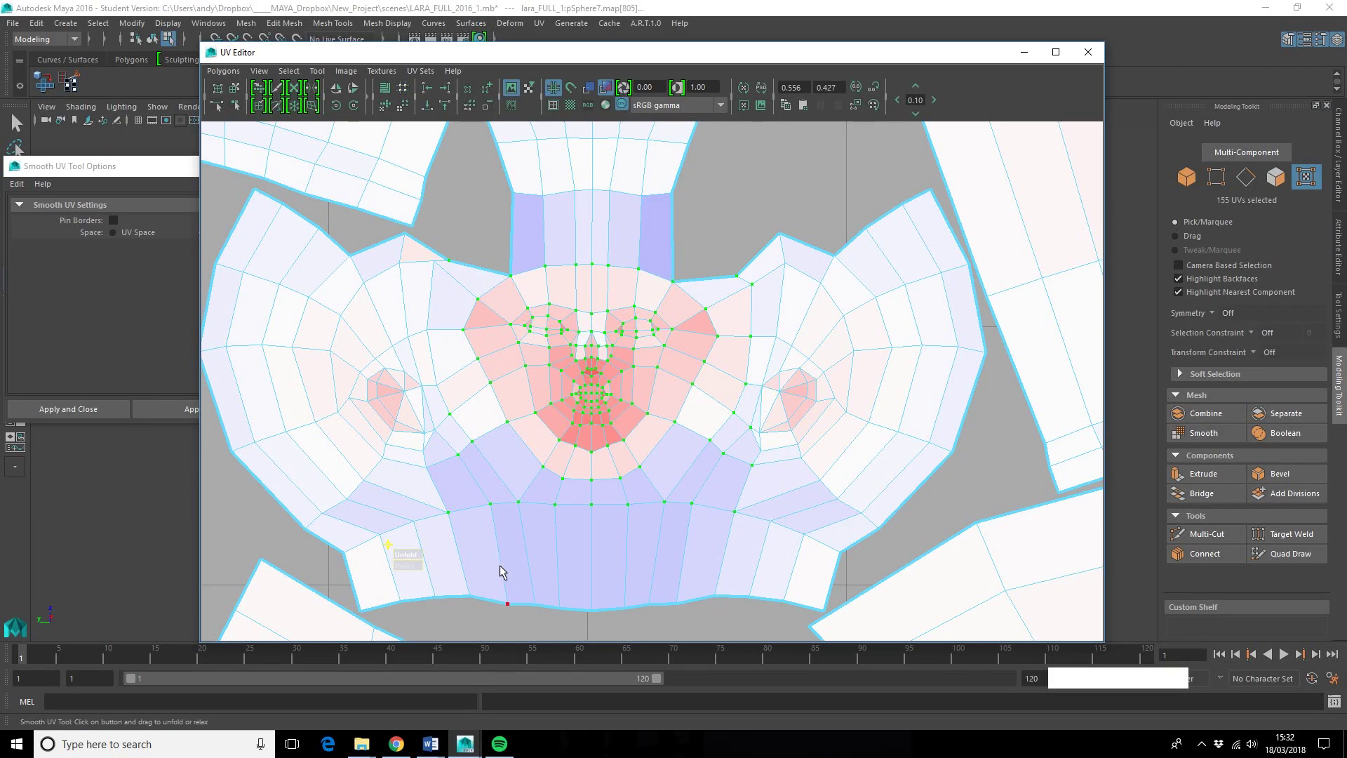
pyautogui.hotkey('ctrl', 'z')
pyautogui.moveTo(412, 554); pyautogui.dragTo(504, 565)
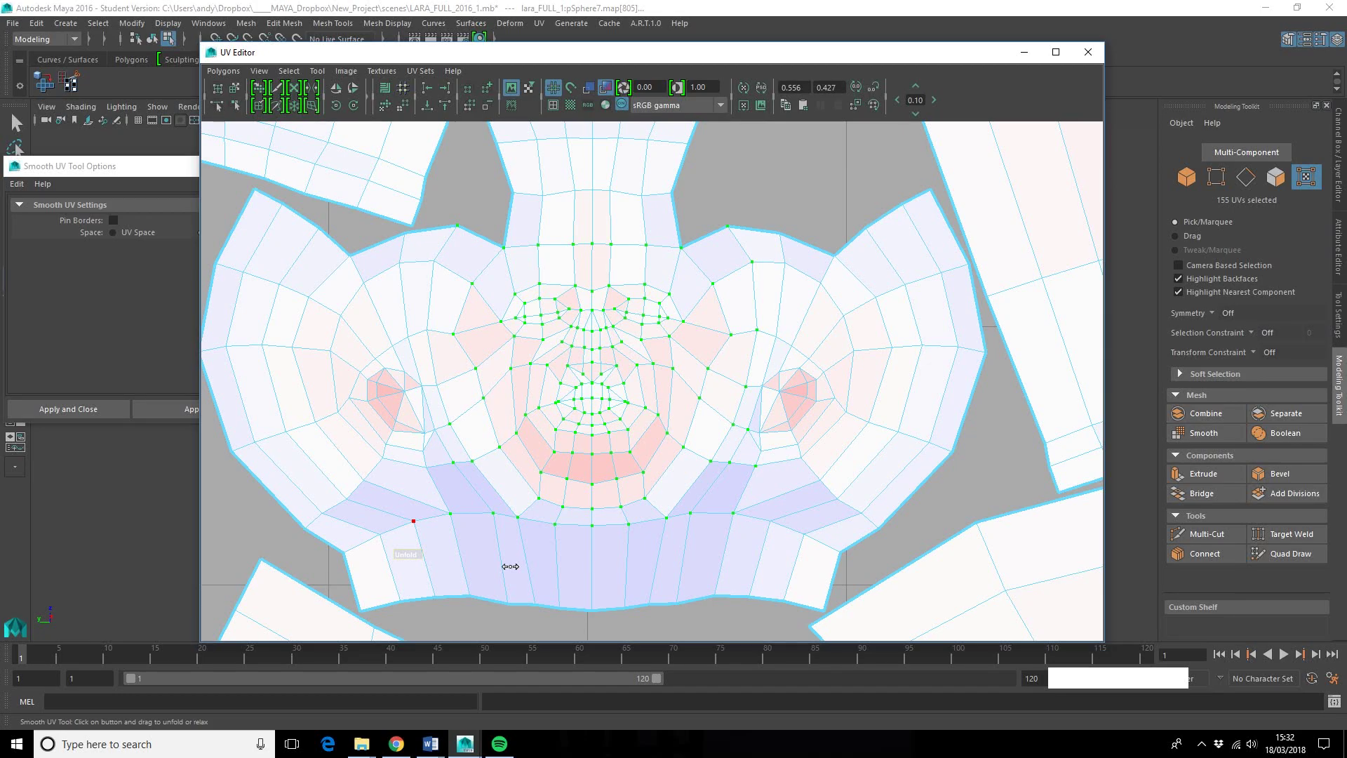
pyautogui.moveTo(511, 567); pyautogui.dragTo(512, 566)
# - Unfold the mouth and chin UVs and smooth the UVs around both ears on the head shell
pyautogui.moveTo(475, 408); pyautogui.dragTo(704, 539)
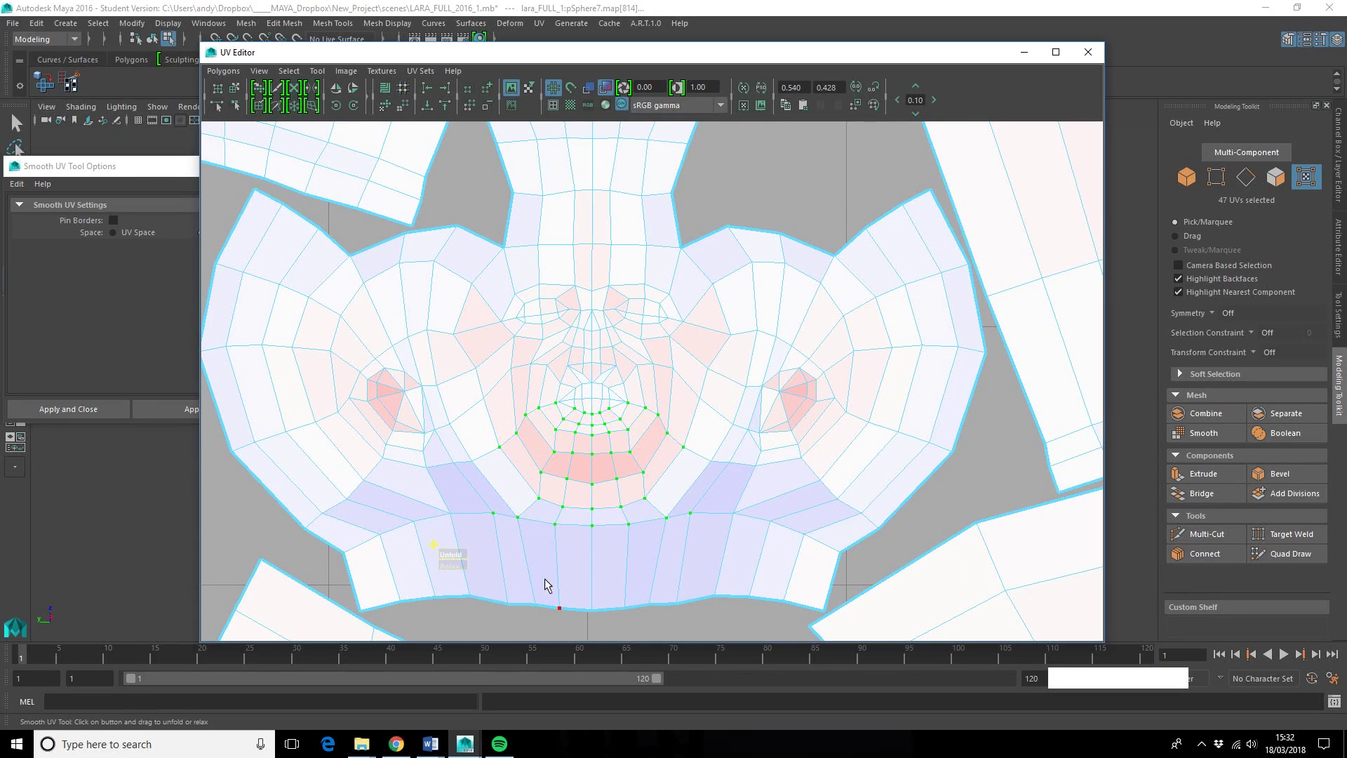
pyautogui.moveTo(451, 555); pyautogui.dragTo(547, 564)
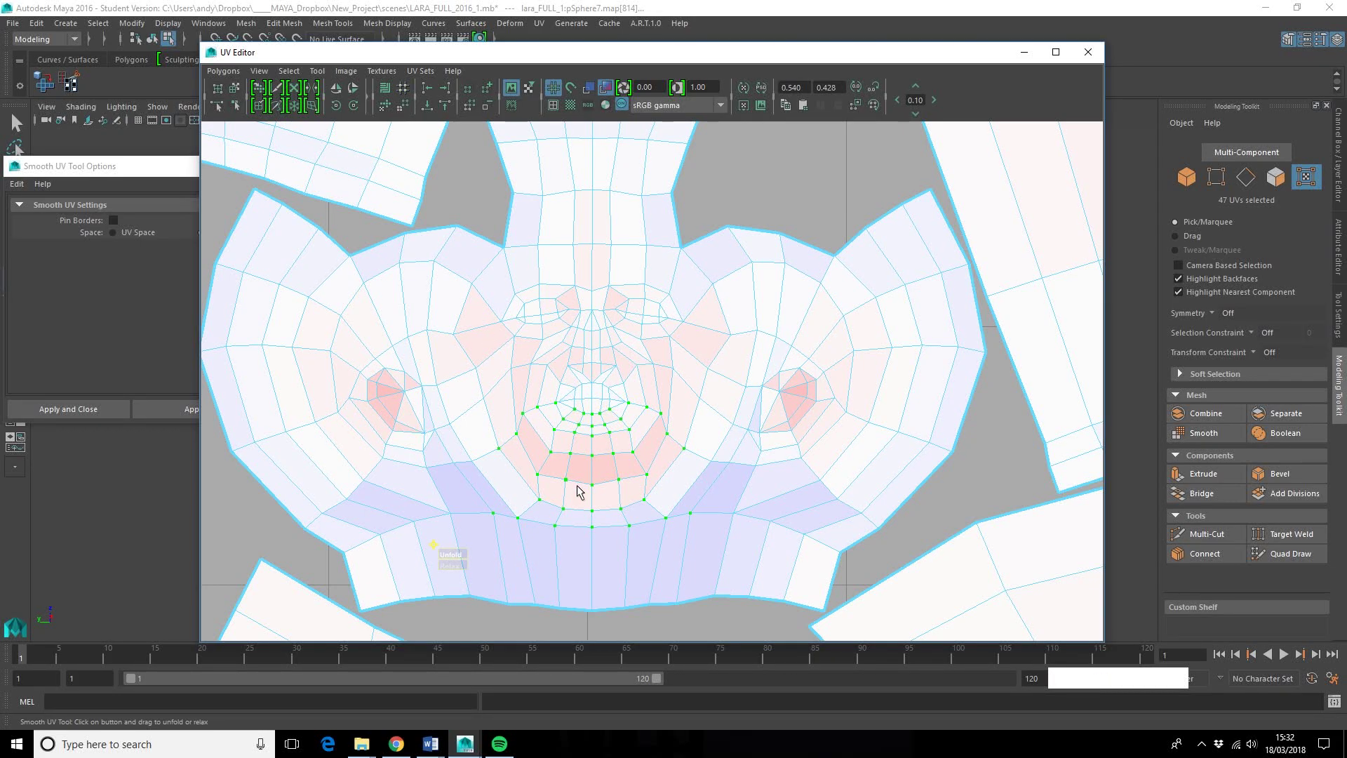
pyautogui.moveTo(335, 348); pyautogui.dragTo(470, 478)
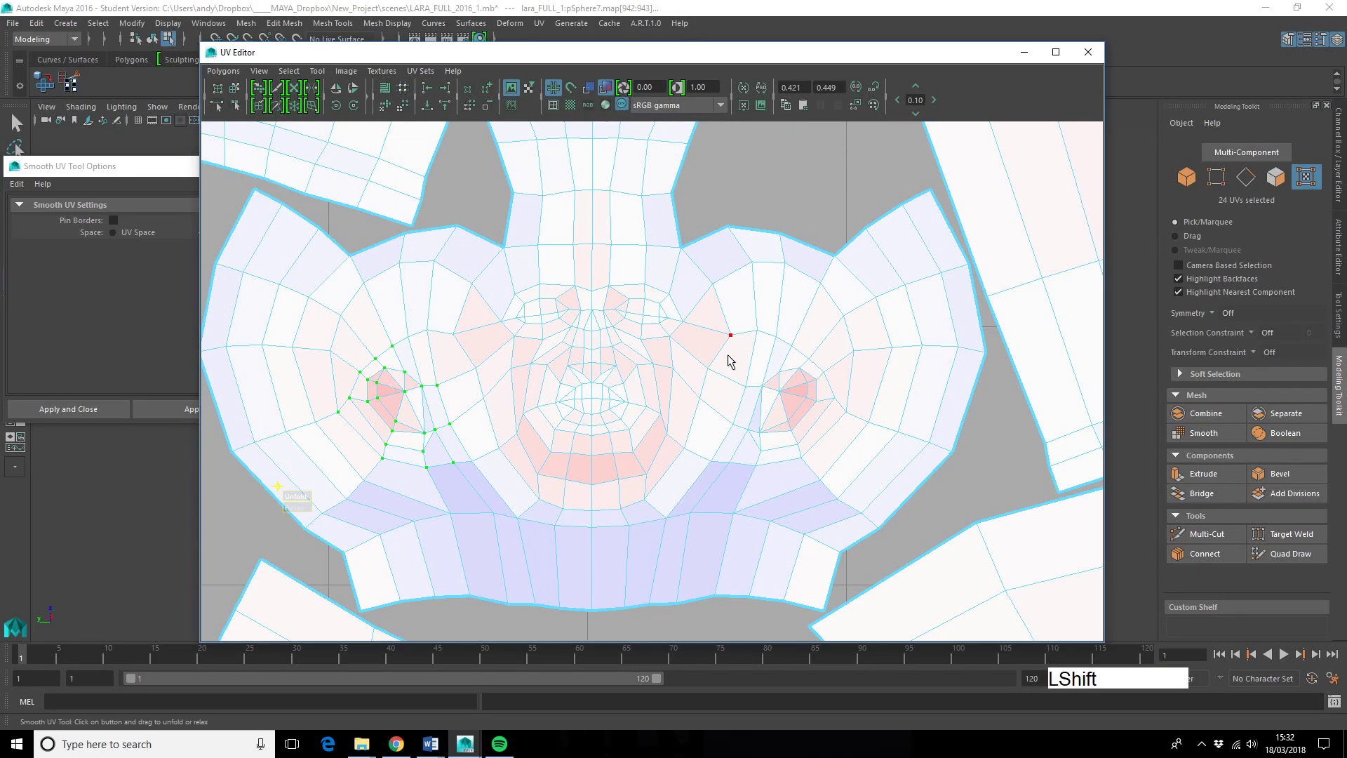
pyautogui.keyDown('shift'); pyautogui.click(842, 447); pyautogui.keyUp('shift')
pyautogui.moveTo(296, 506); pyautogui.dragTo(363, 480)
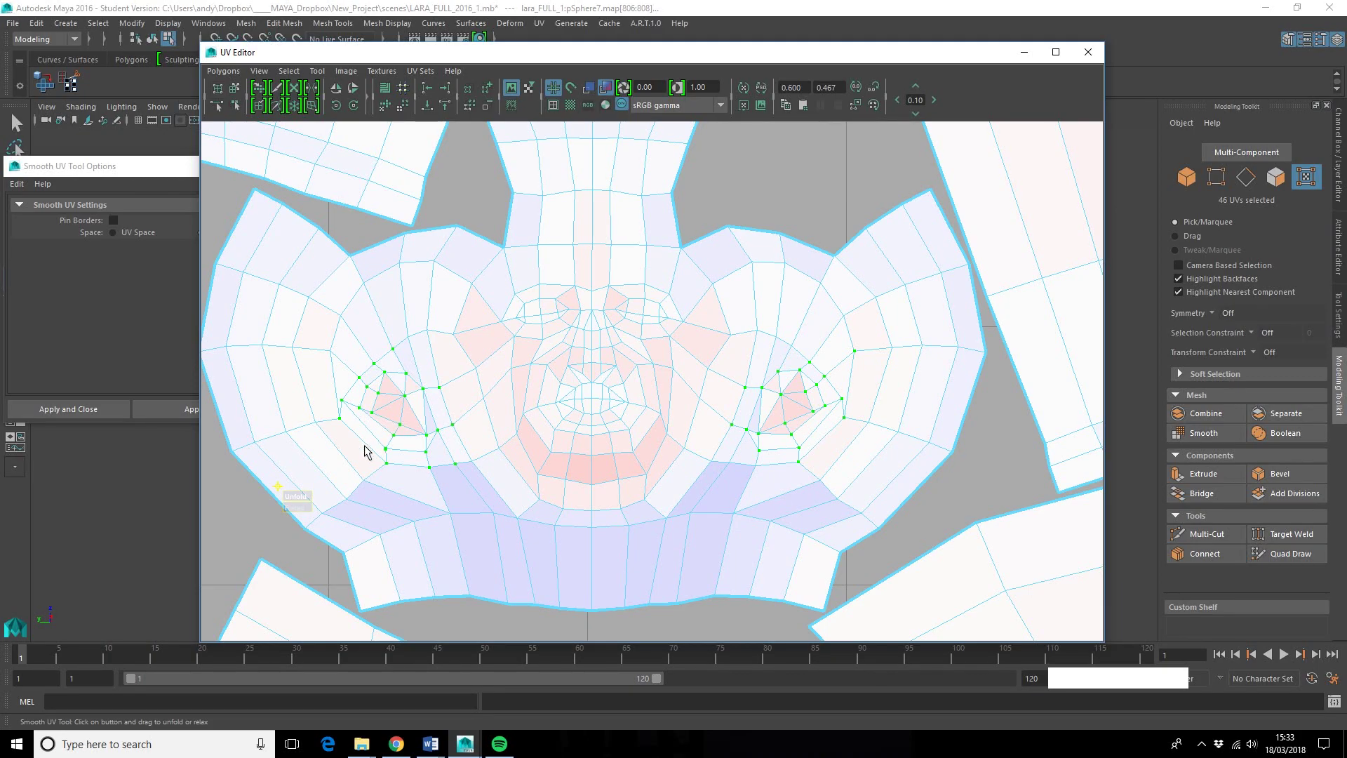
# - Select the UVs of the central block below the hole in the torso shell and apply a slight unfold
pyautogui.scroll(-3, 636, 477)
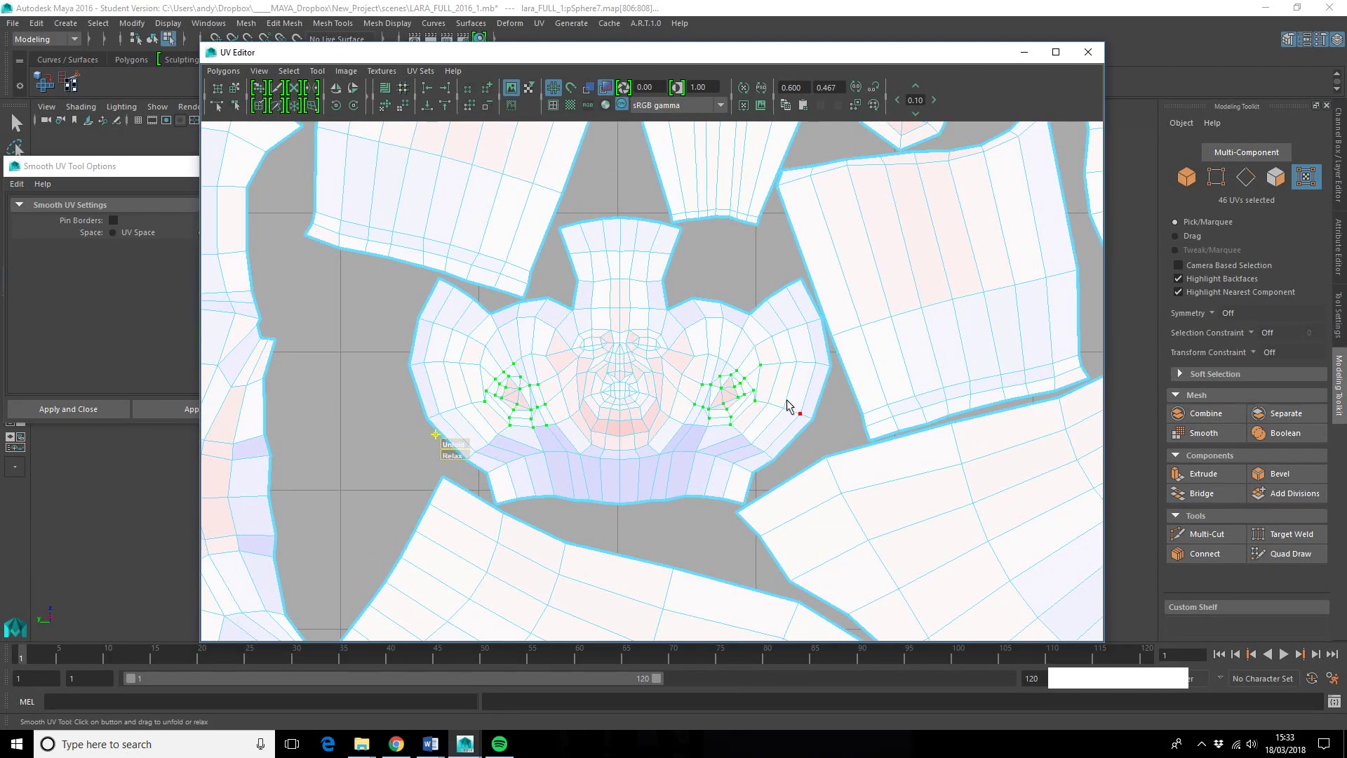
pyautogui.scroll(-3, 625, 478)
pyautogui.scroll(3, 365, 484)
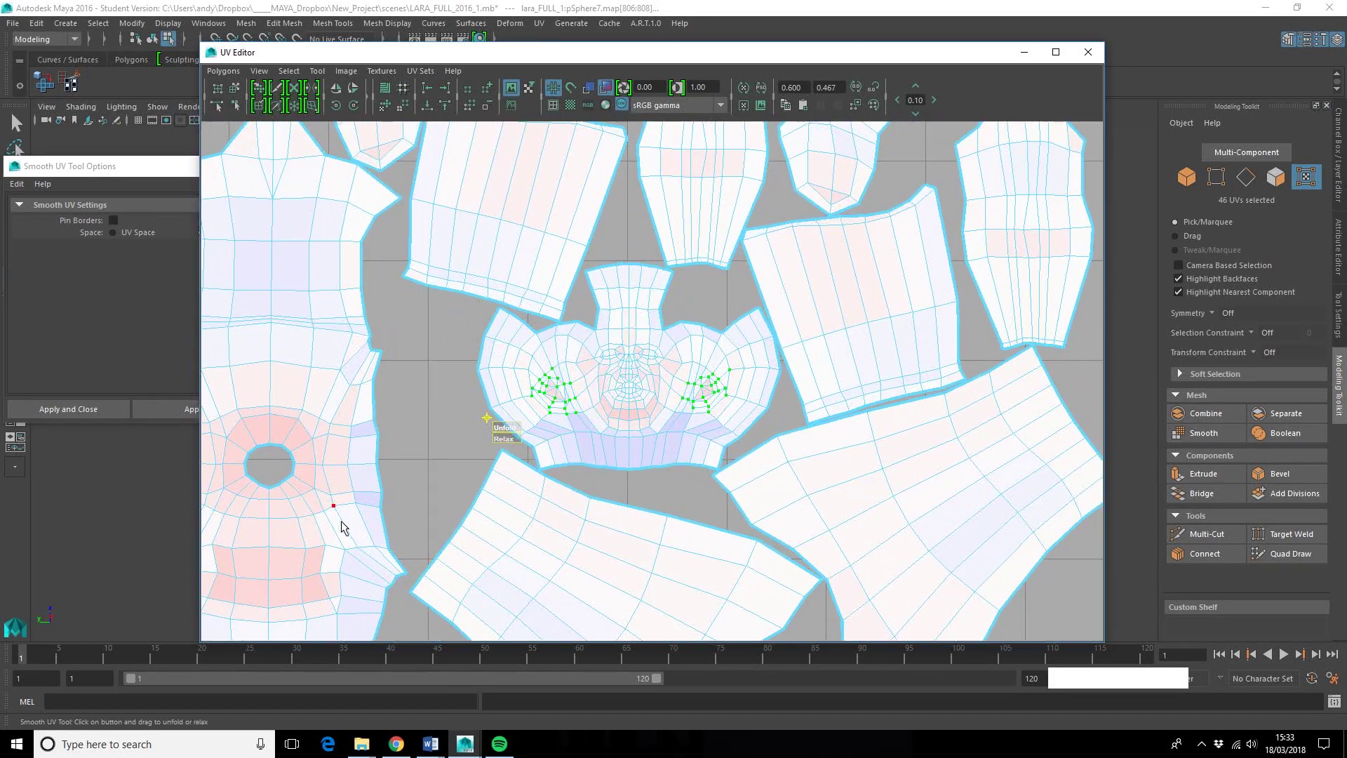
pyautogui.keyDown('alt'); pyautogui.moveTo(358, 517); pyautogui.dragTo(734, 366, button='middle'); pyautogui.keyUp('alt')
pyautogui.scroll(2, 593, 500)
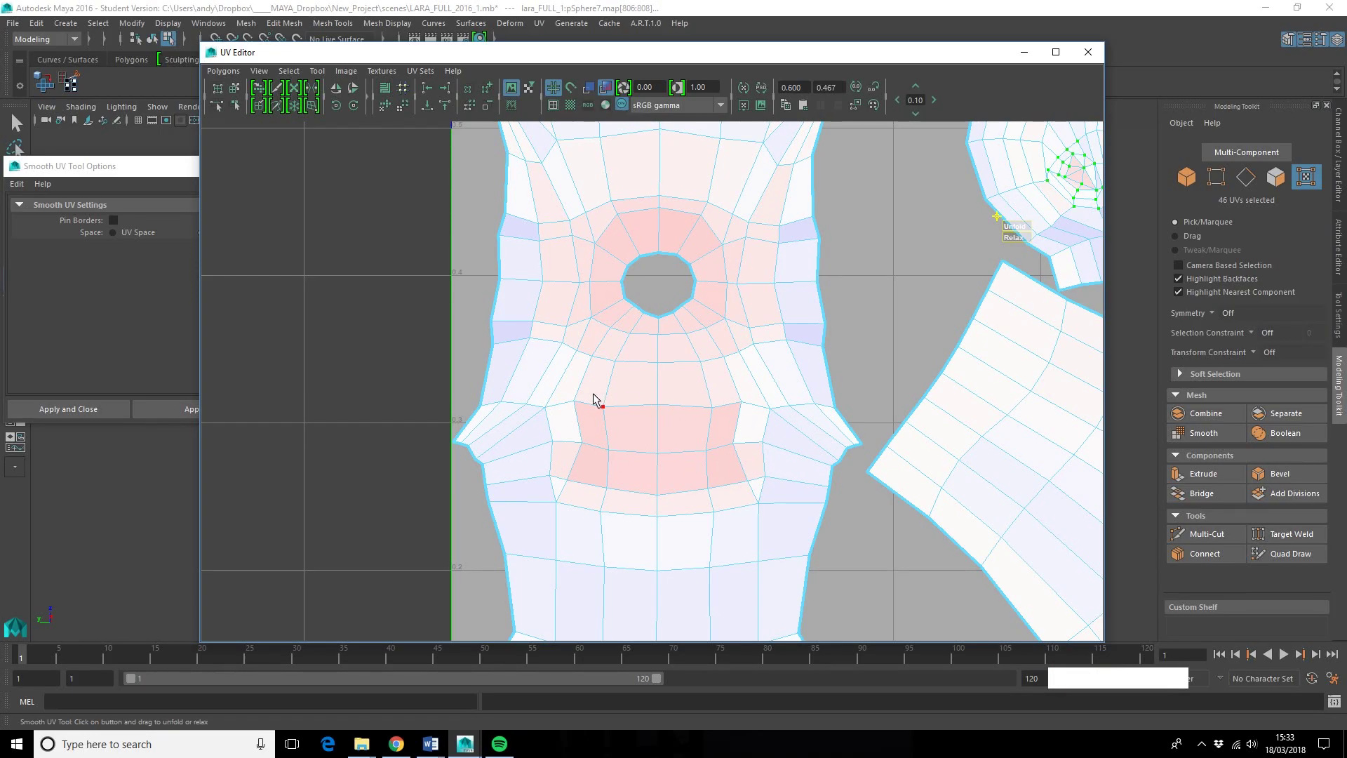
pyautogui.moveTo(520, 385); pyautogui.dragTo(799, 534)
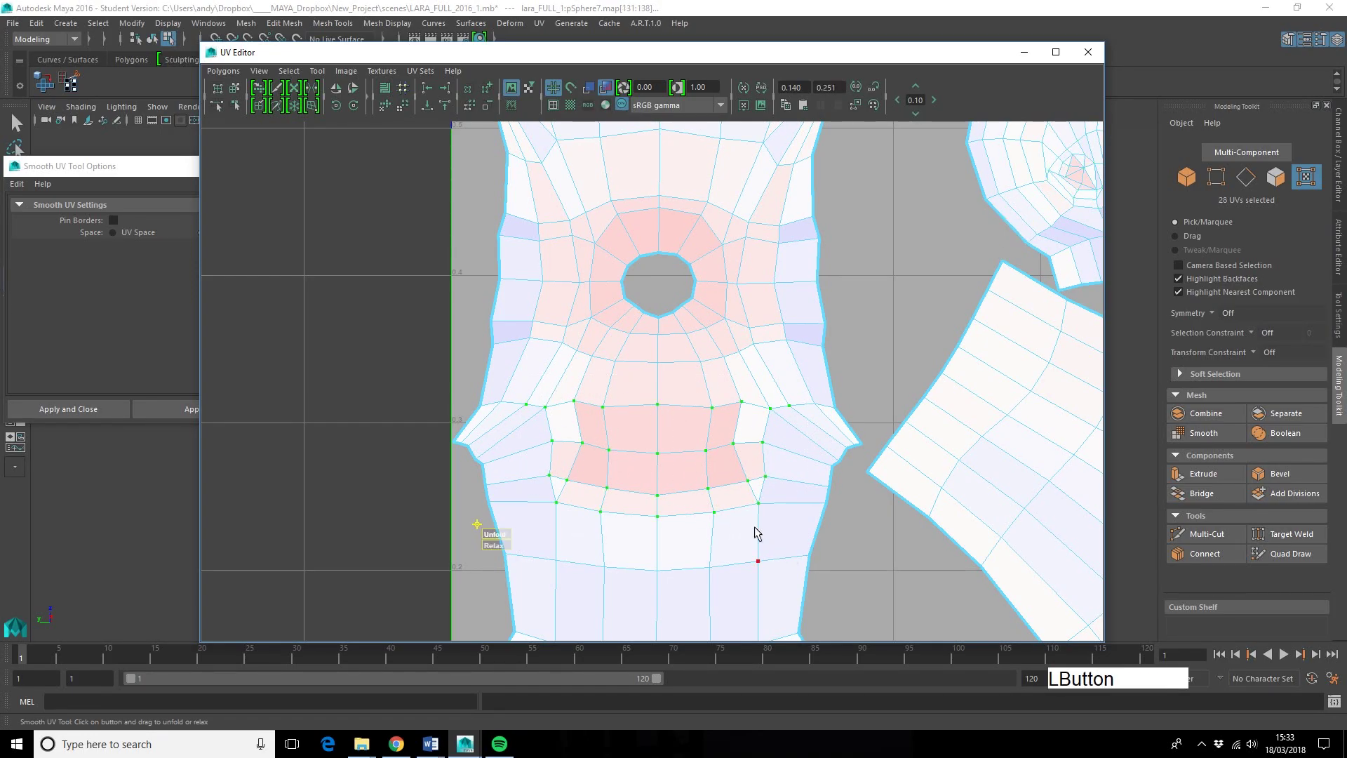
pyautogui.moveTo(489, 532)
pyautogui.mouseDown()
pyautogui.moveTo(539, 520)
pyautogui.moveTo(472, 517)
pyautogui.moveTo(496, 544)
pyautogui.moveTo(455, 537)
pyautogui.moveTo(571, 533)
pyautogui.moveTo(493, 533)
pyautogui.mouseUp()
# - Extend the UV selection below the hole to the torso shell's full width and try unfolding it
pyautogui.moveTo(465, 384); pyautogui.dragTo(879, 586)
pyautogui.moveTo(436, 588); pyautogui.dragTo(523, 586)
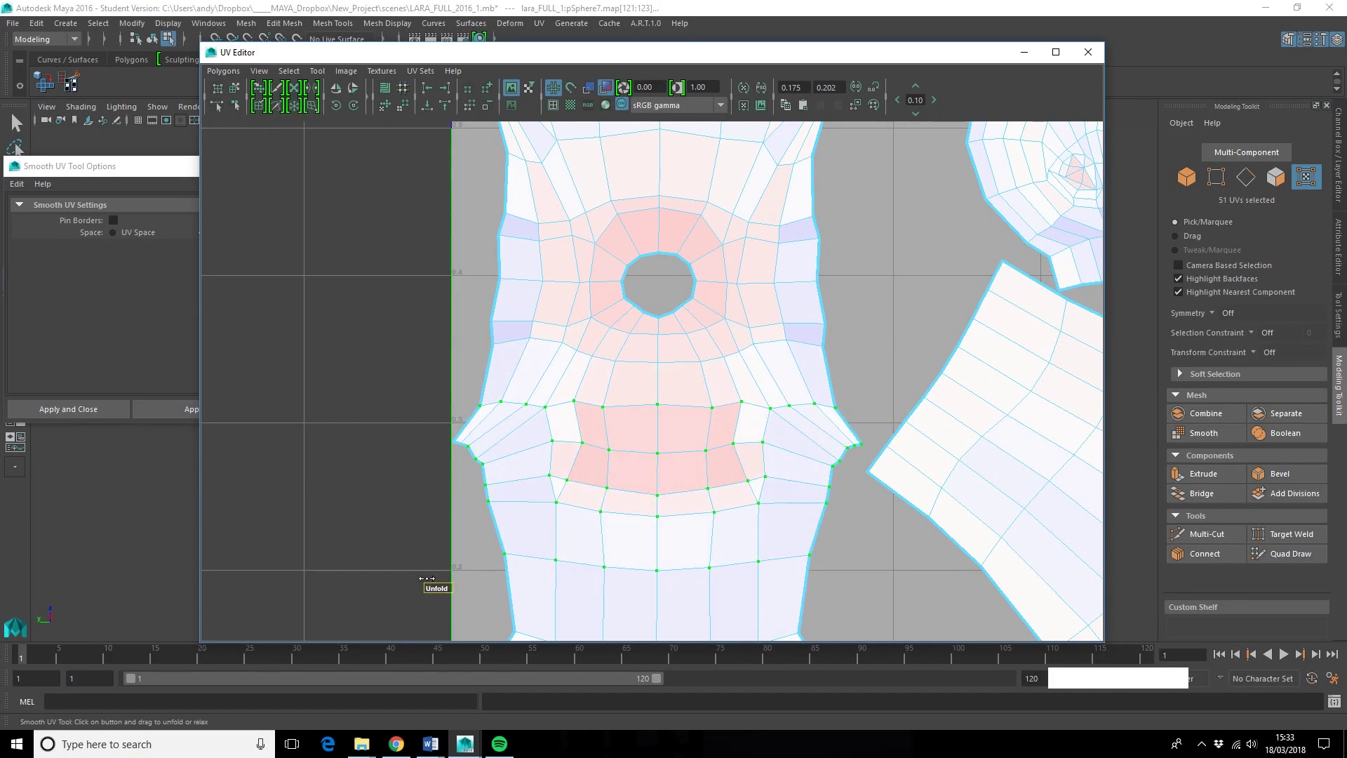
pyautogui.moveTo(398, 577)
pyautogui.mouseDown()
pyautogui.moveTo(487, 576)
pyautogui.moveTo(423, 570)
pyautogui.mouseUp()
# - Select the UVs surrounding the hole in the torso shell and examine the distortion on the hand and arm shells
pyautogui.keyDown('alt'); pyautogui.moveTo(647, 310); pyautogui.dragTo(626, 340, button='middle'); pyautogui.keyUp('alt')
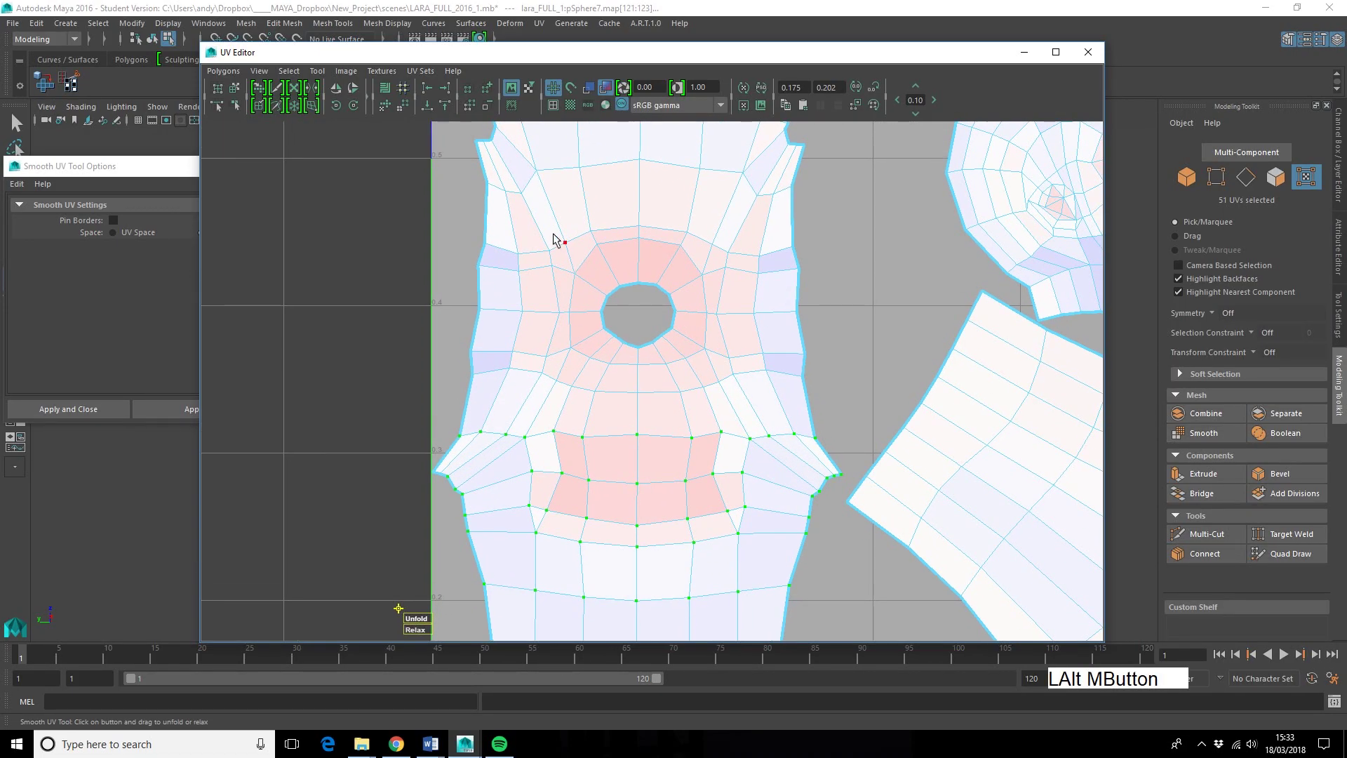
pyautogui.moveTo(462, 132); pyautogui.dragTo(841, 584)
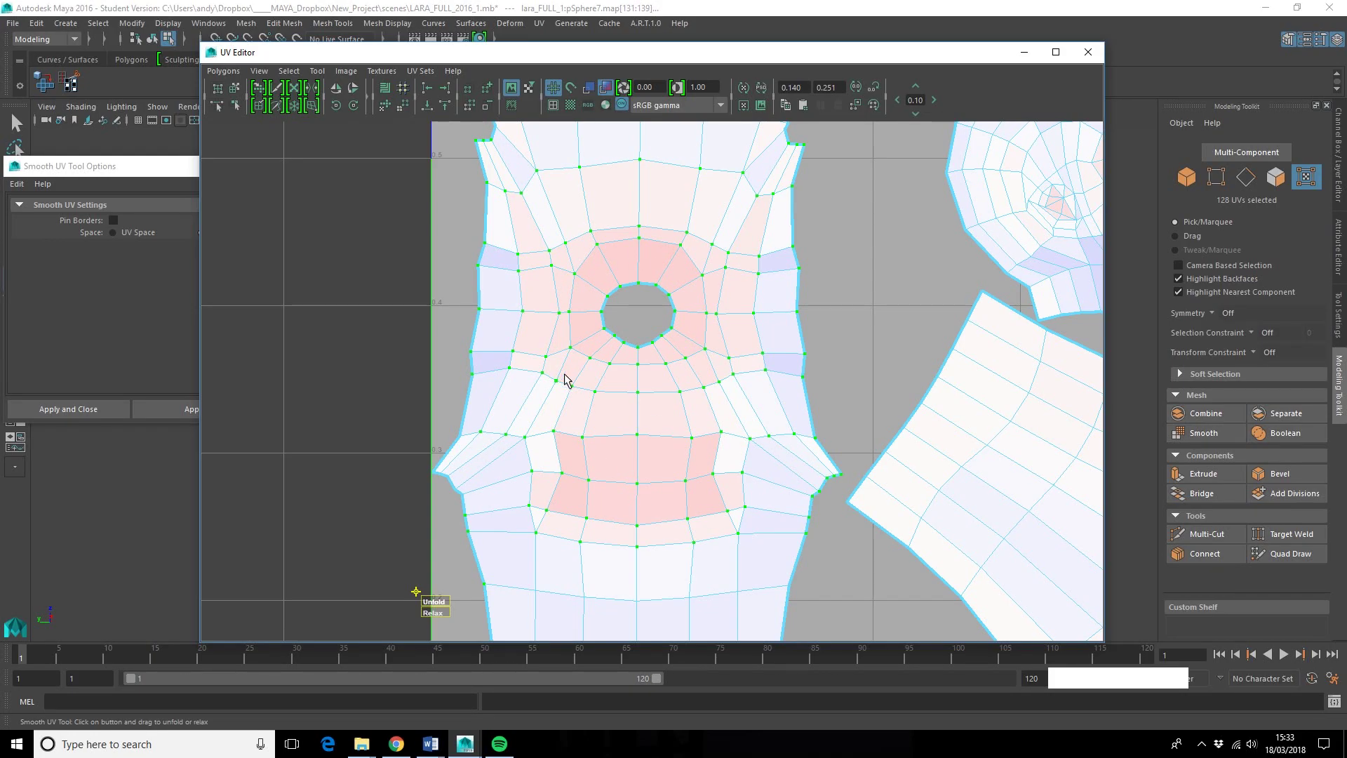
pyautogui.keyDown('alt'); pyautogui.moveTo(814, 351); pyautogui.dragTo(701, 382, button='middle'); pyautogui.keyUp('alt')
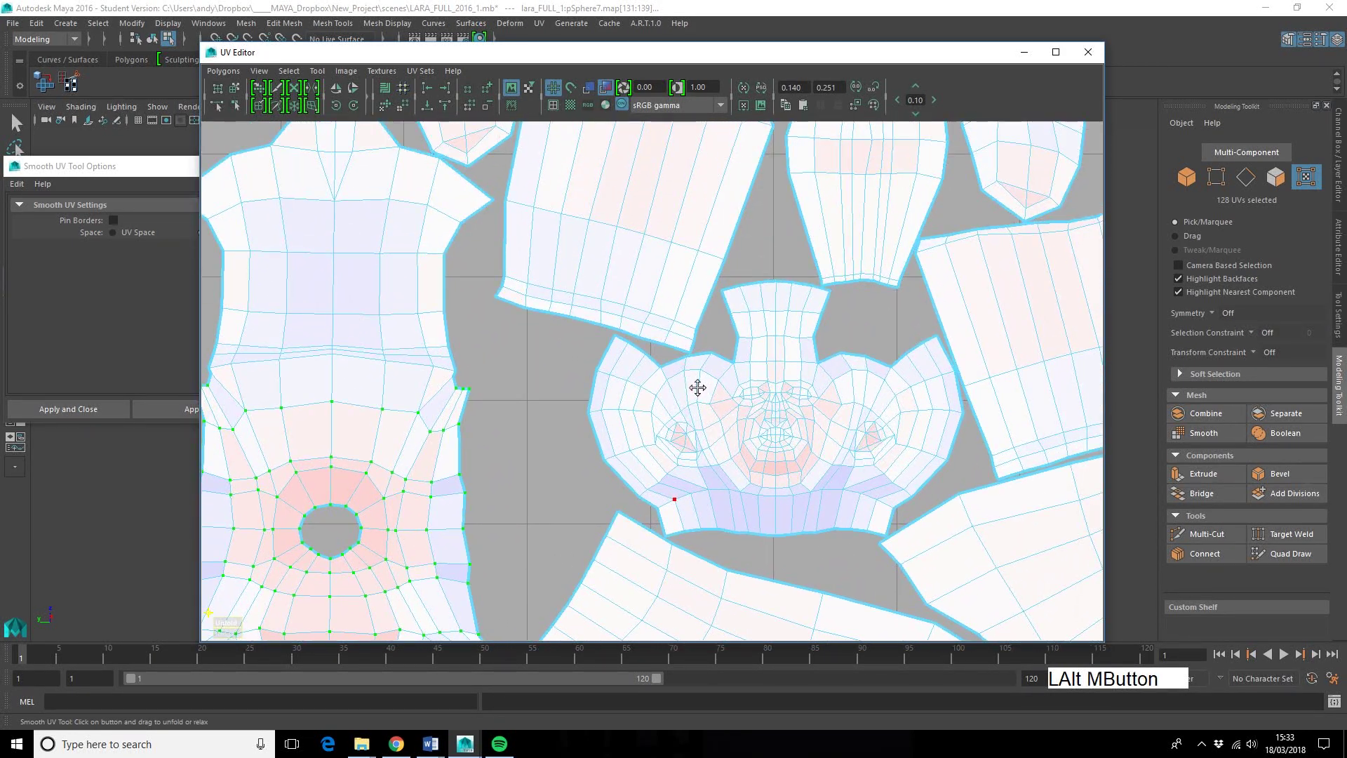
pyautogui.scroll(-5, 701, 381)
pyautogui.keyDown('alt'); pyautogui.moveTo(617, 454); pyautogui.dragTo(605, 409, button='middle'); pyautogui.keyUp('alt')
pyautogui.scroll(-3, 555, 466)
pyautogui.scroll(8, 491, 355)
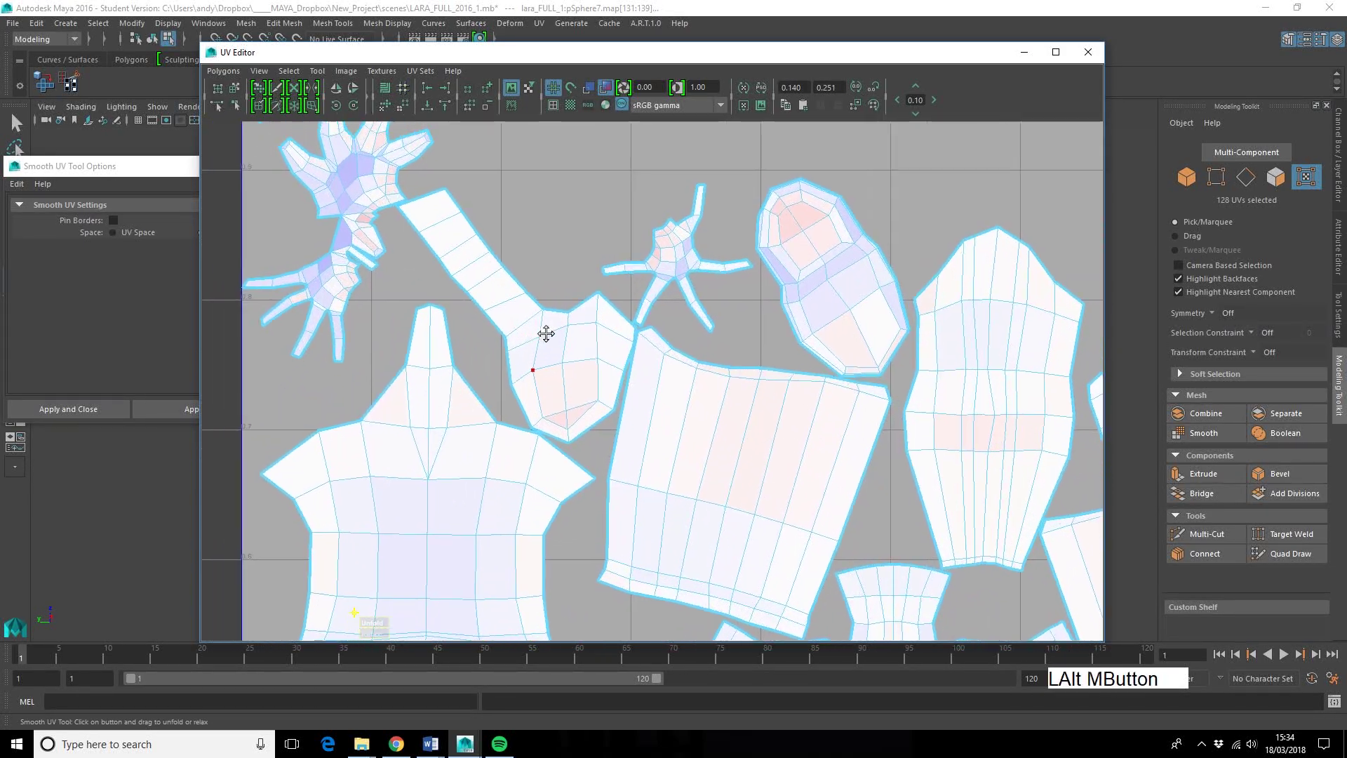
pyautogui.scroll(2, 592, 353)
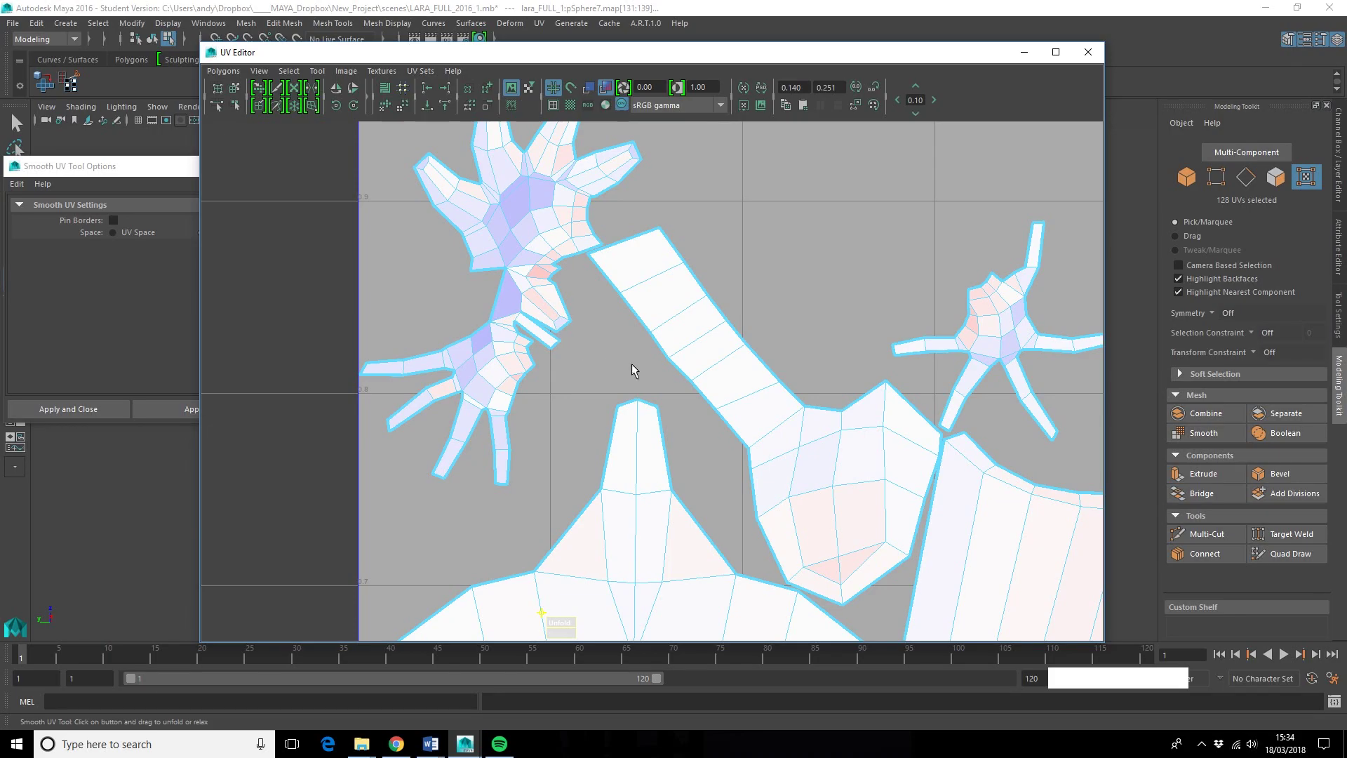
# - Examine the distortion colouring across all shells in the full UV layout
pyautogui.scroll(-3, 863, 367)
pyautogui.keyDown('alt'); pyautogui.moveTo(848, 361); pyautogui.dragTo(605, 307, button='middle'); pyautogui.keyUp('alt')
pyautogui.scroll(-3, 737, 406)
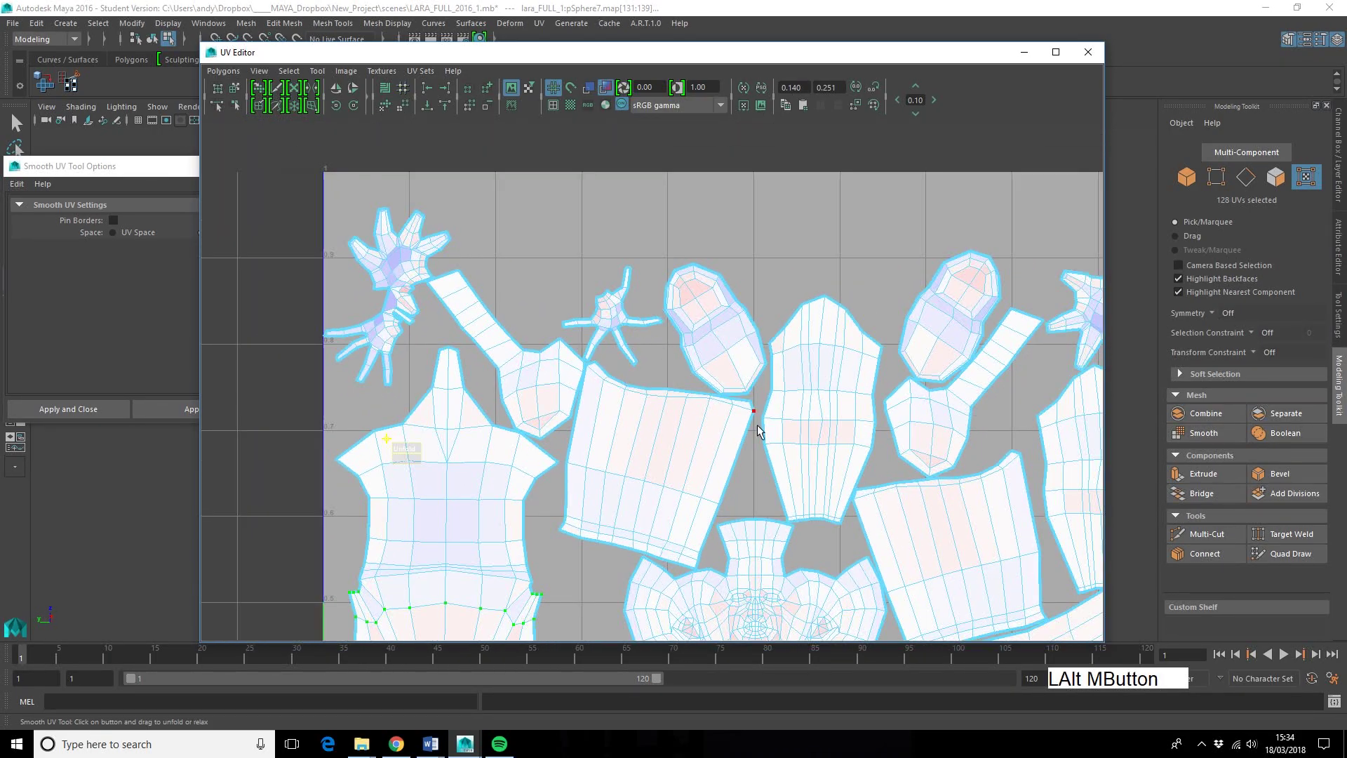
pyautogui.keyDown('alt'); pyautogui.moveTo(751, 415); pyautogui.dragTo(667, 381, button='middle'); pyautogui.keyUp('alt')
pyautogui.scroll(-2, 668, 381)
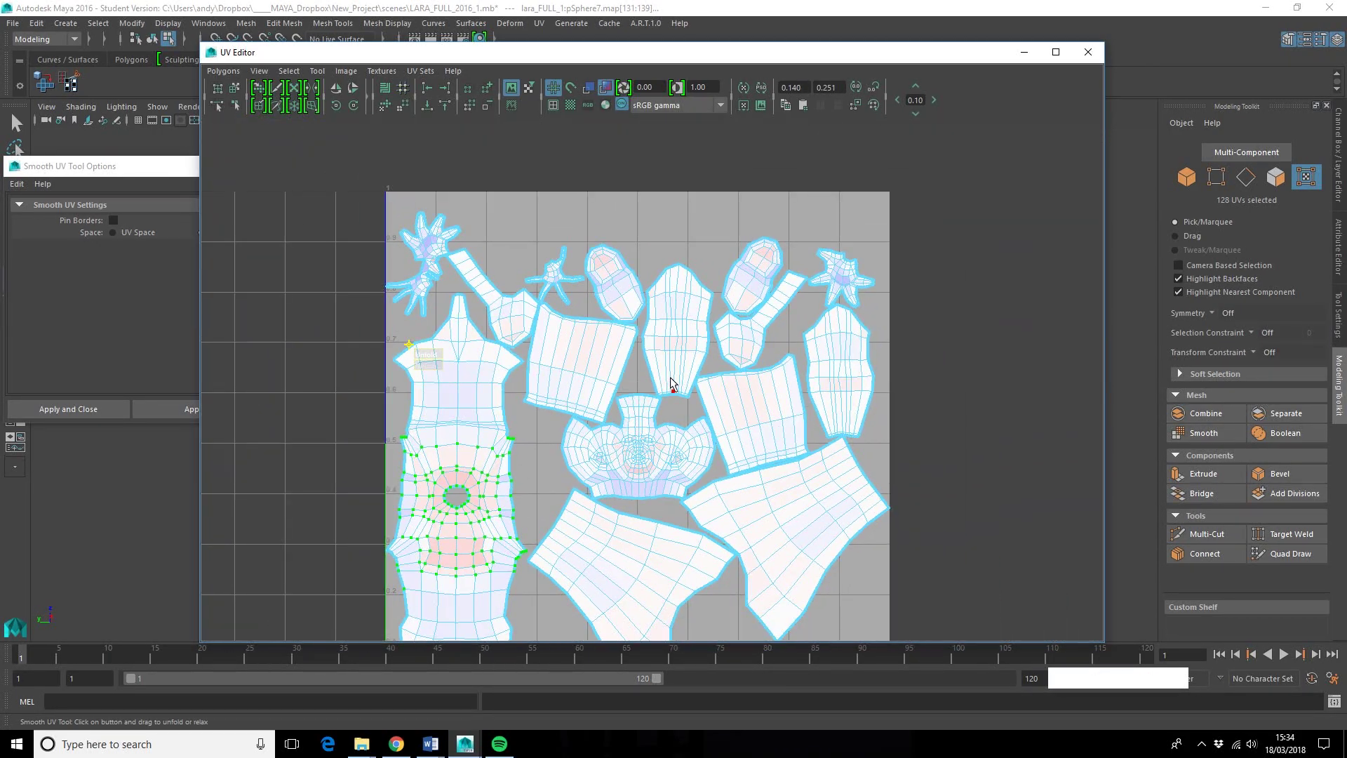
pyautogui.keyDown('alt'); pyautogui.moveTo(676, 459); pyautogui.dragTo(688, 384, button='middle'); pyautogui.keyUp('alt')
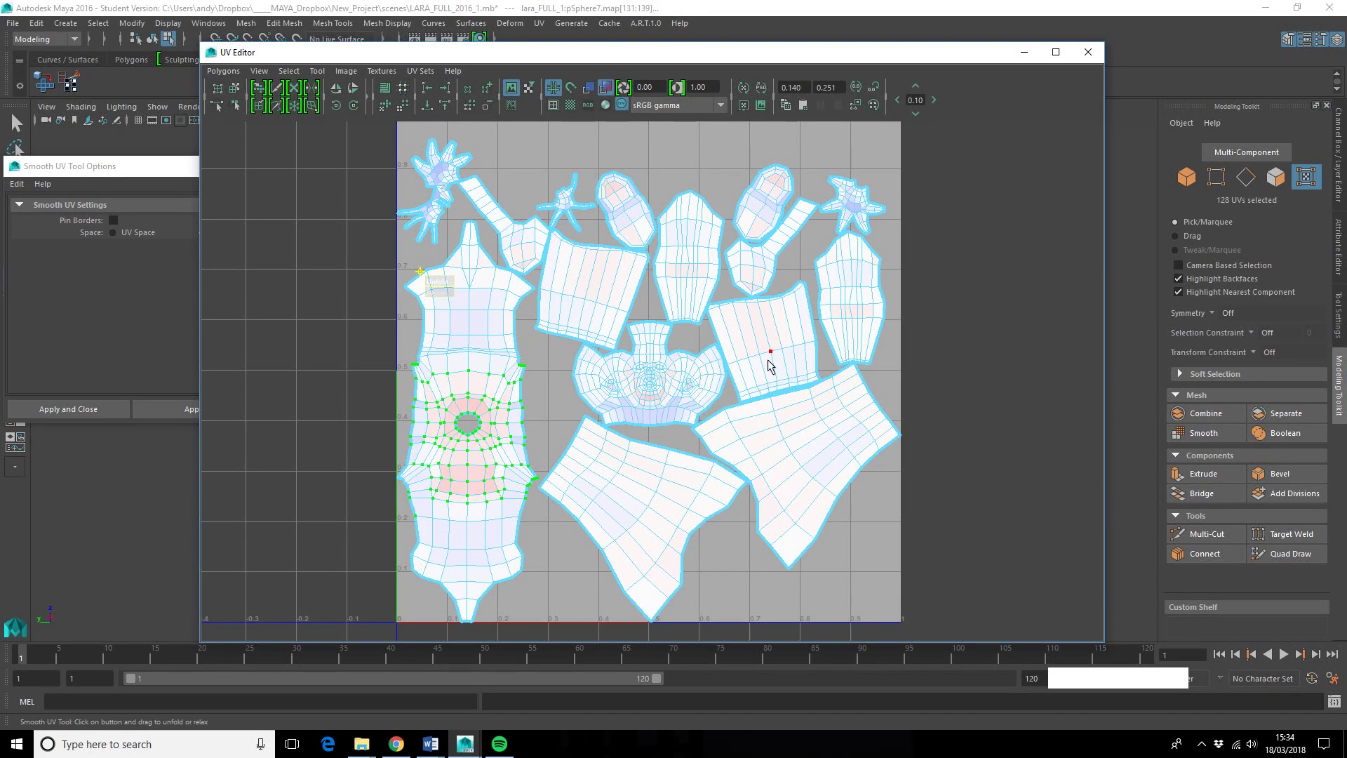
pyautogui.hotkey('alt', 'F9')
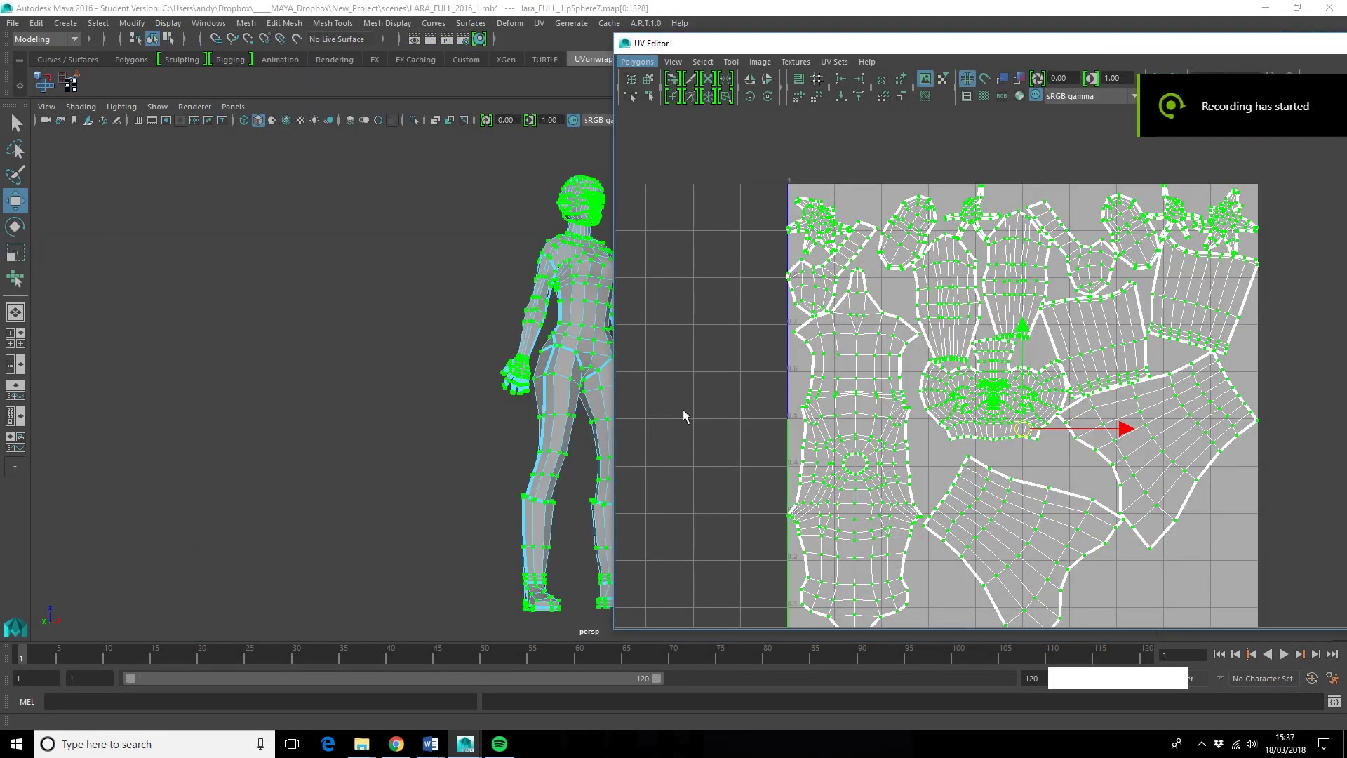
# - Examine the UV seams around the hand and wrist on the model, and the arrangement of shells in the UV layout
pyautogui.scroll(10, 394, 325)
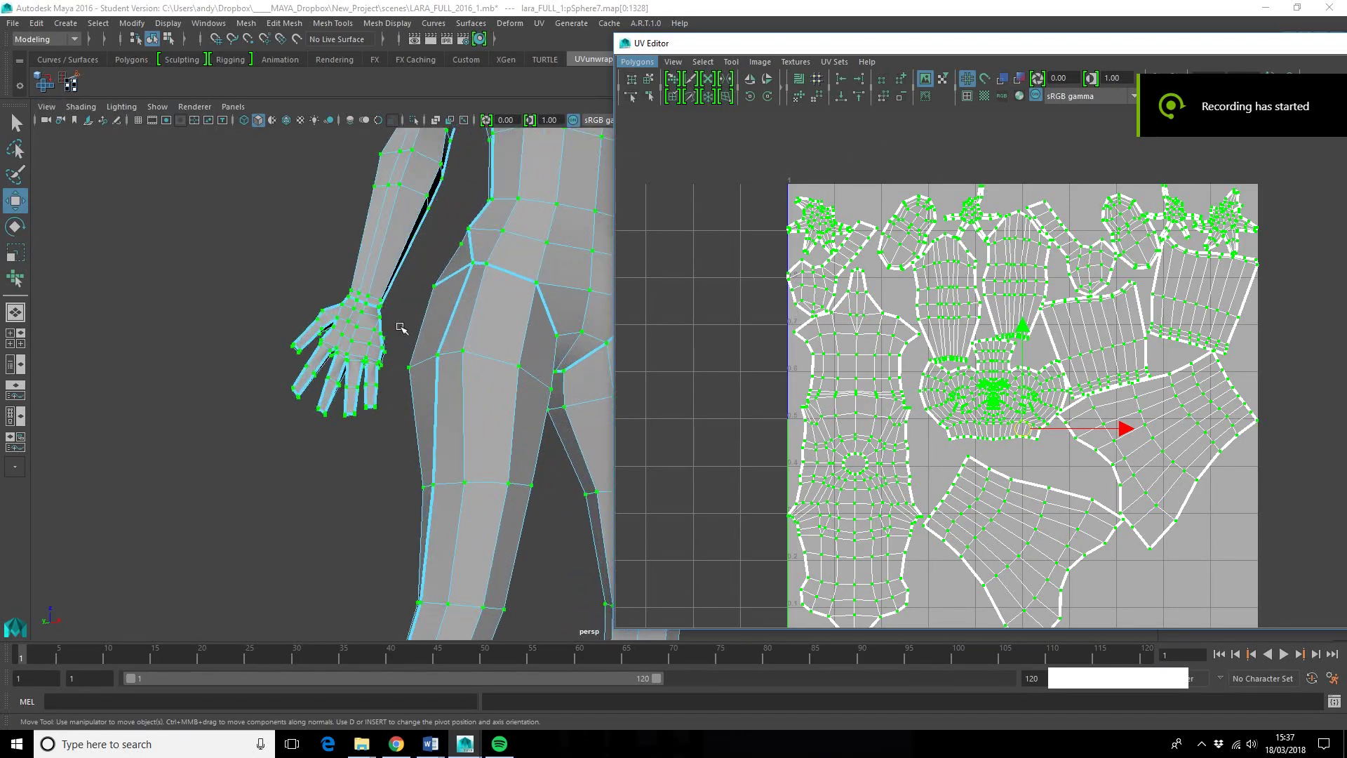
pyautogui.scroll(-5, 294, 334)
pyautogui.keyDown('alt'); pyautogui.moveTo(393, 246); pyautogui.dragTo(564, 383, button='middle'); pyautogui.keyUp('alt')
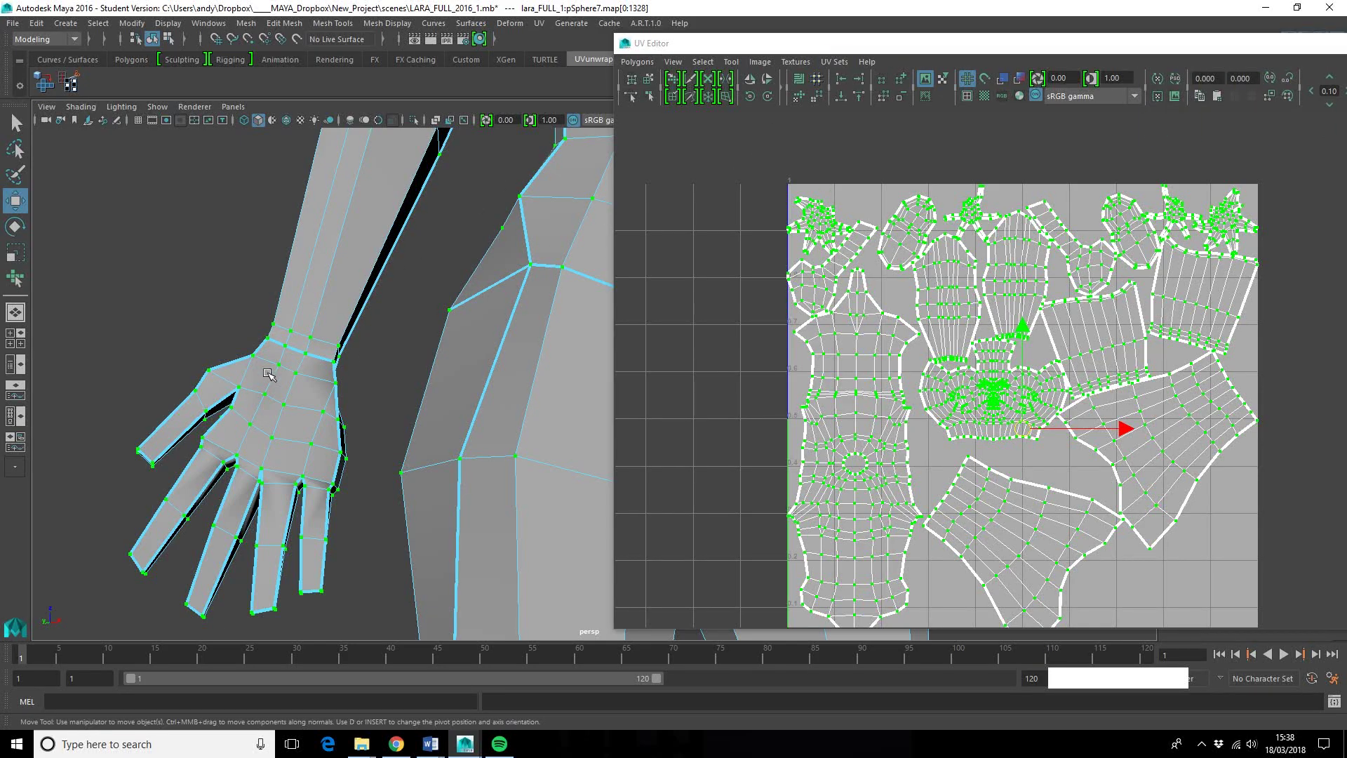
pyautogui.keyDown('alt'); pyautogui.moveTo(326, 379); pyautogui.dragTo(369, 424); pyautogui.keyUp('alt')
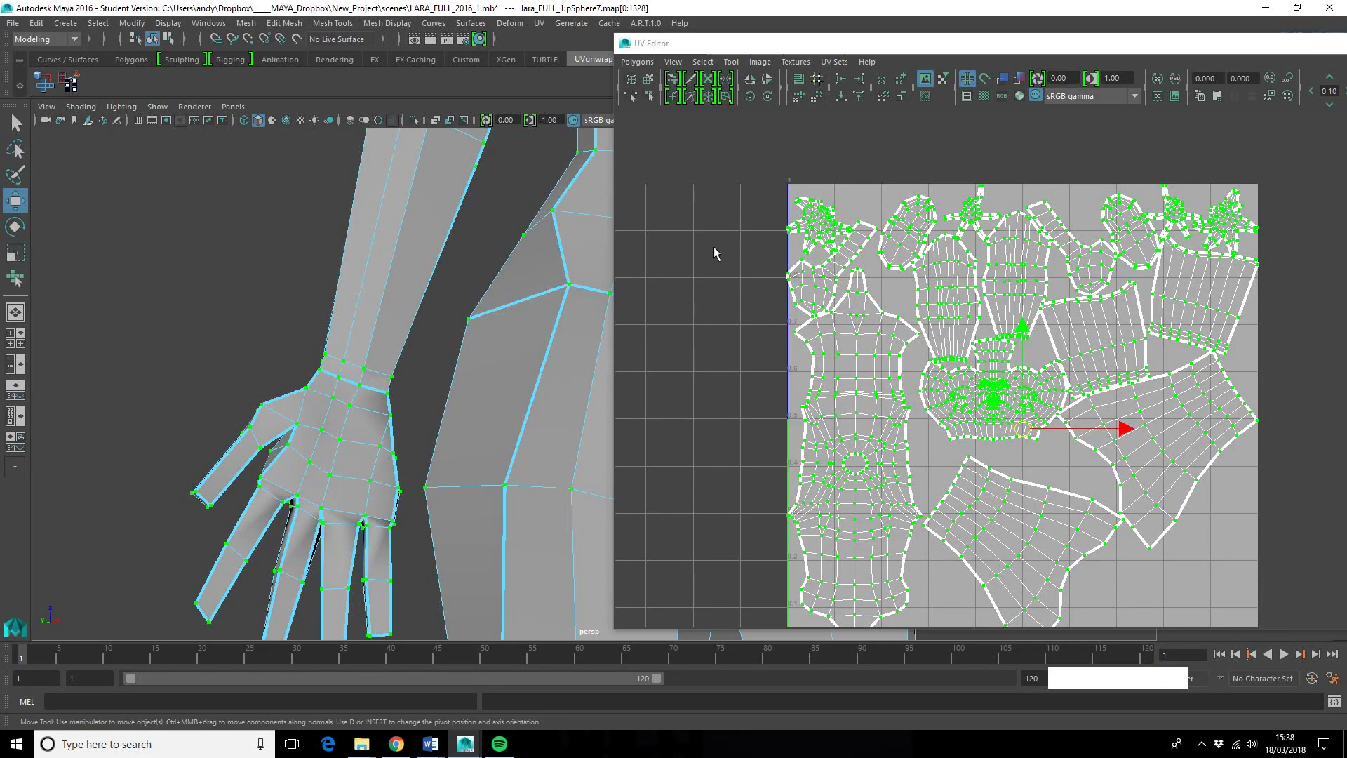
pyautogui.moveTo(826, 46); pyautogui.dragTo(531, 56)
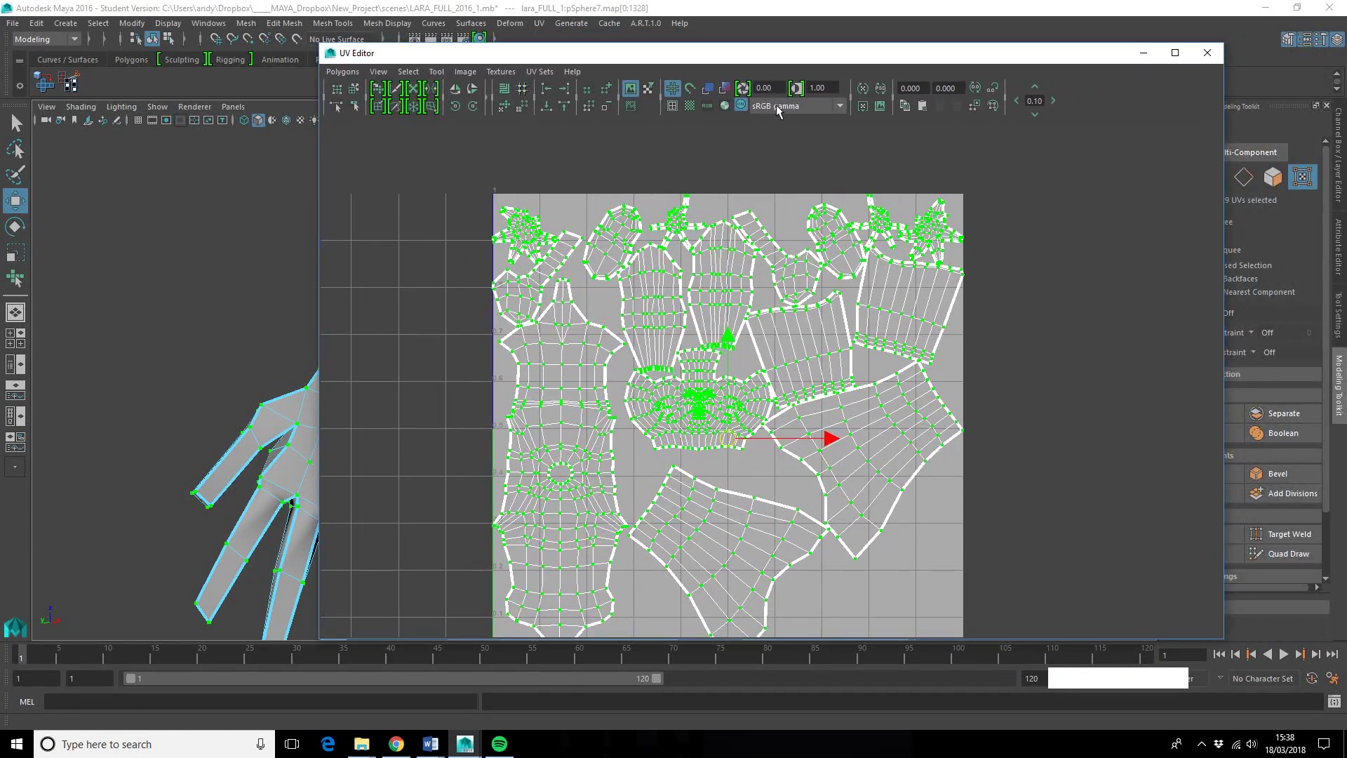
pyautogui.moveTo(764, 51); pyautogui.dragTo(749, 27)
pyautogui.scroll(-1, 825, 300)
pyautogui.scroll(1, 826, 301)
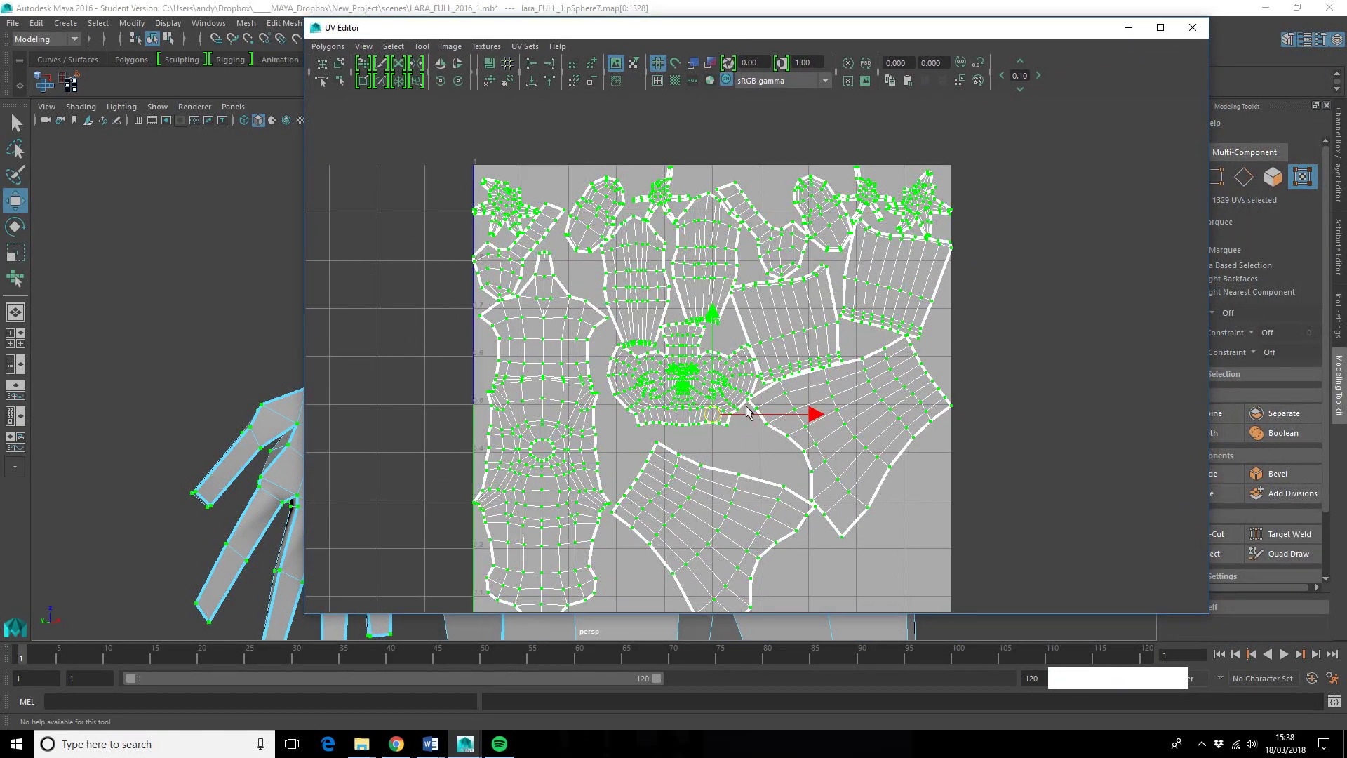
pyautogui.keyDown('alt'); pyautogui.moveTo(722, 445); pyautogui.dragTo(760, 379, button='middle'); pyautogui.keyUp('alt')
pyautogui.scroll(-1, 758, 379)
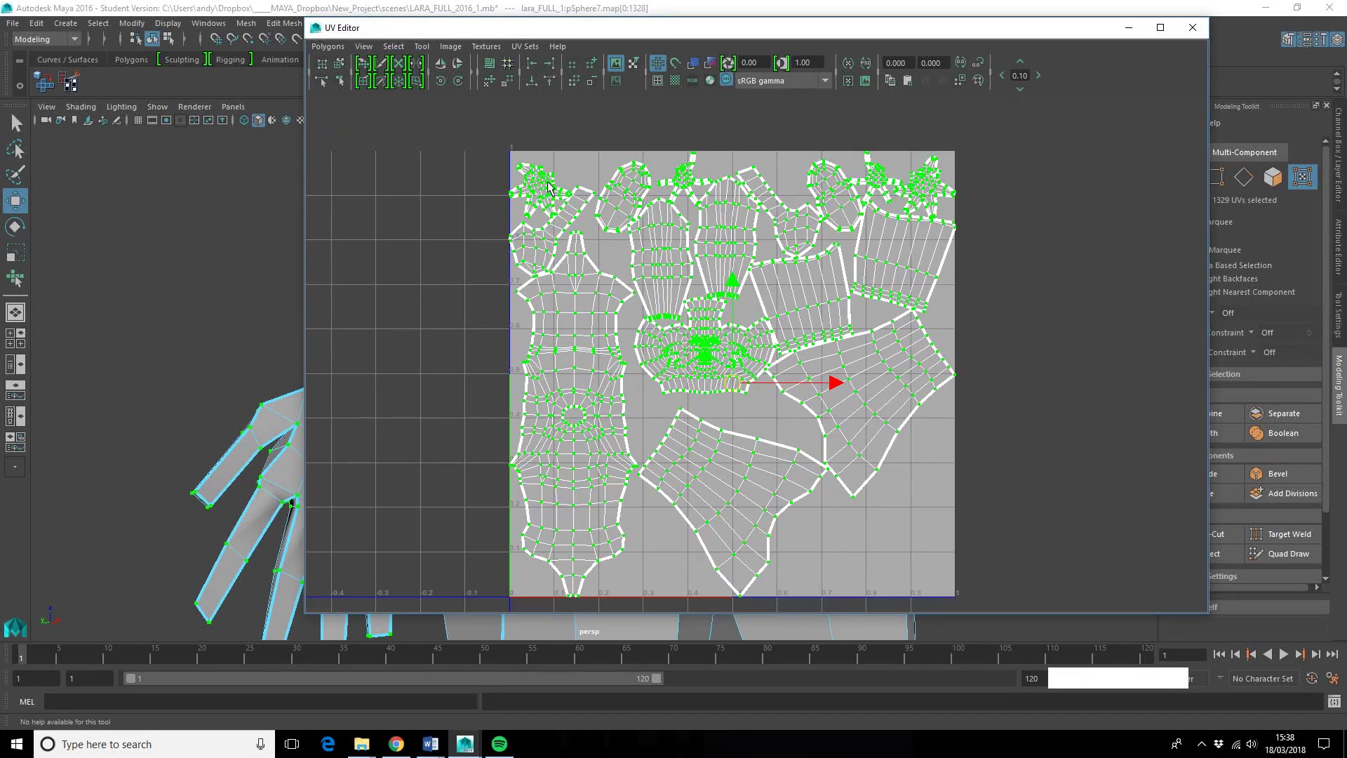
pyautogui.scroll(1, 884, 189)
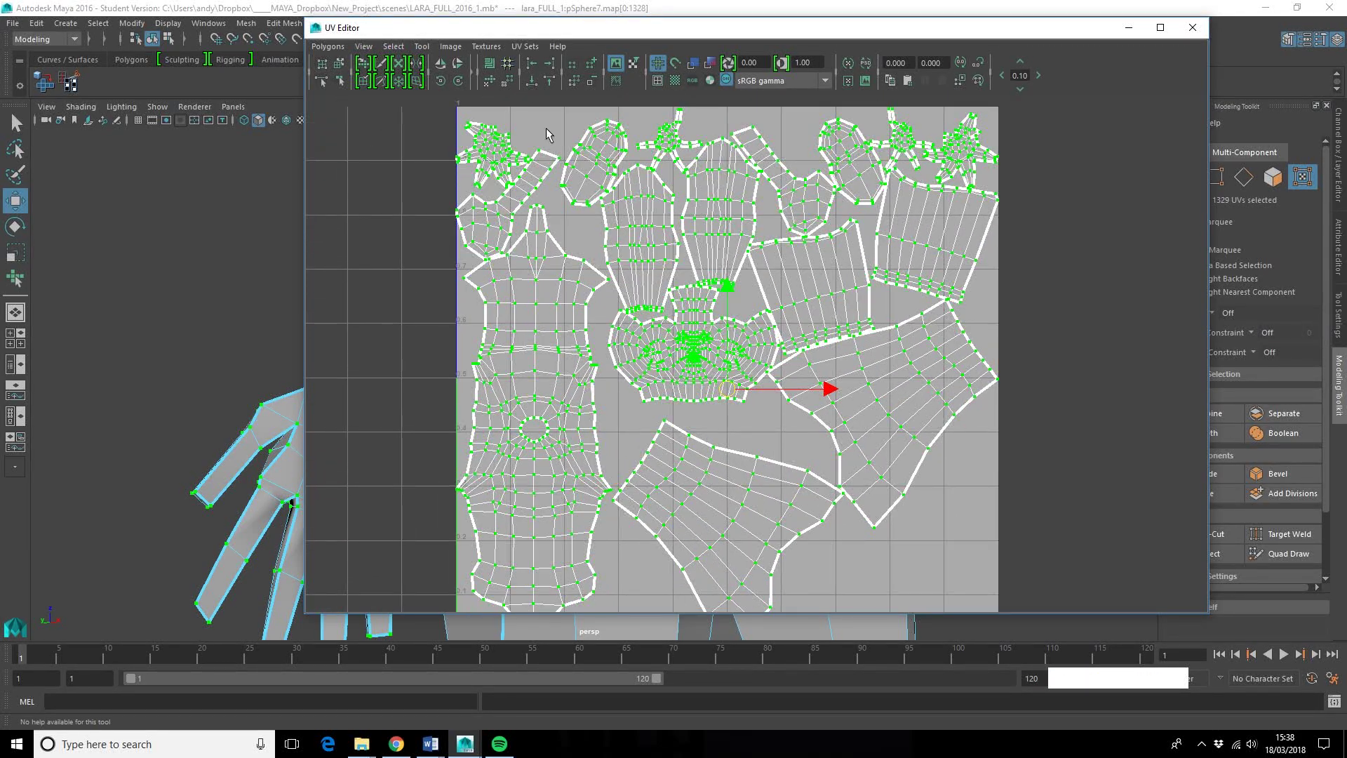
pyautogui.scroll(2, 777, 387)
pyautogui.keyDown('alt'); pyautogui.moveTo(775, 387); pyautogui.dragTo(753, 206, button='middle'); pyautogui.keyUp('alt')
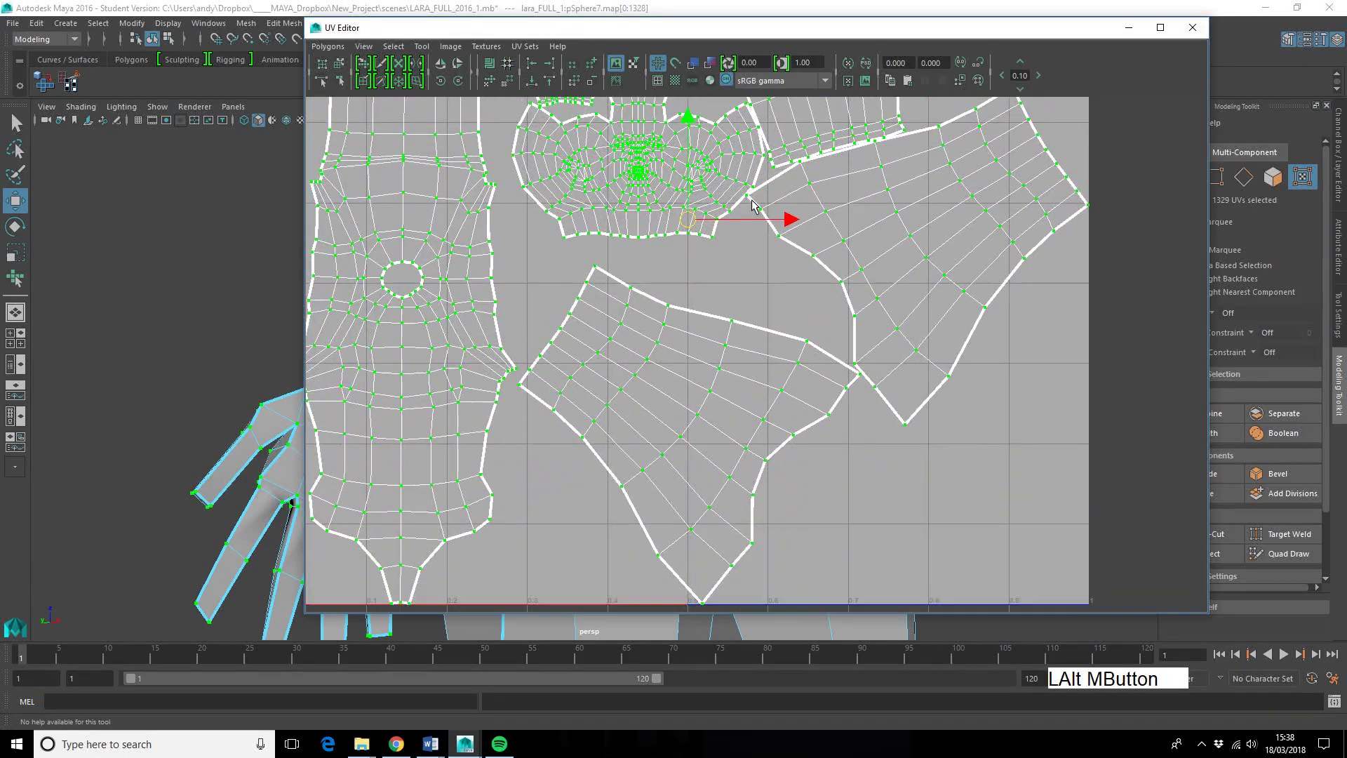
pyautogui.scroll(-4, 725, 319)
pyautogui.keyDown('alt'); pyautogui.moveTo(731, 396); pyautogui.dragTo(716, 430, button='middle'); pyautogui.keyUp('alt')
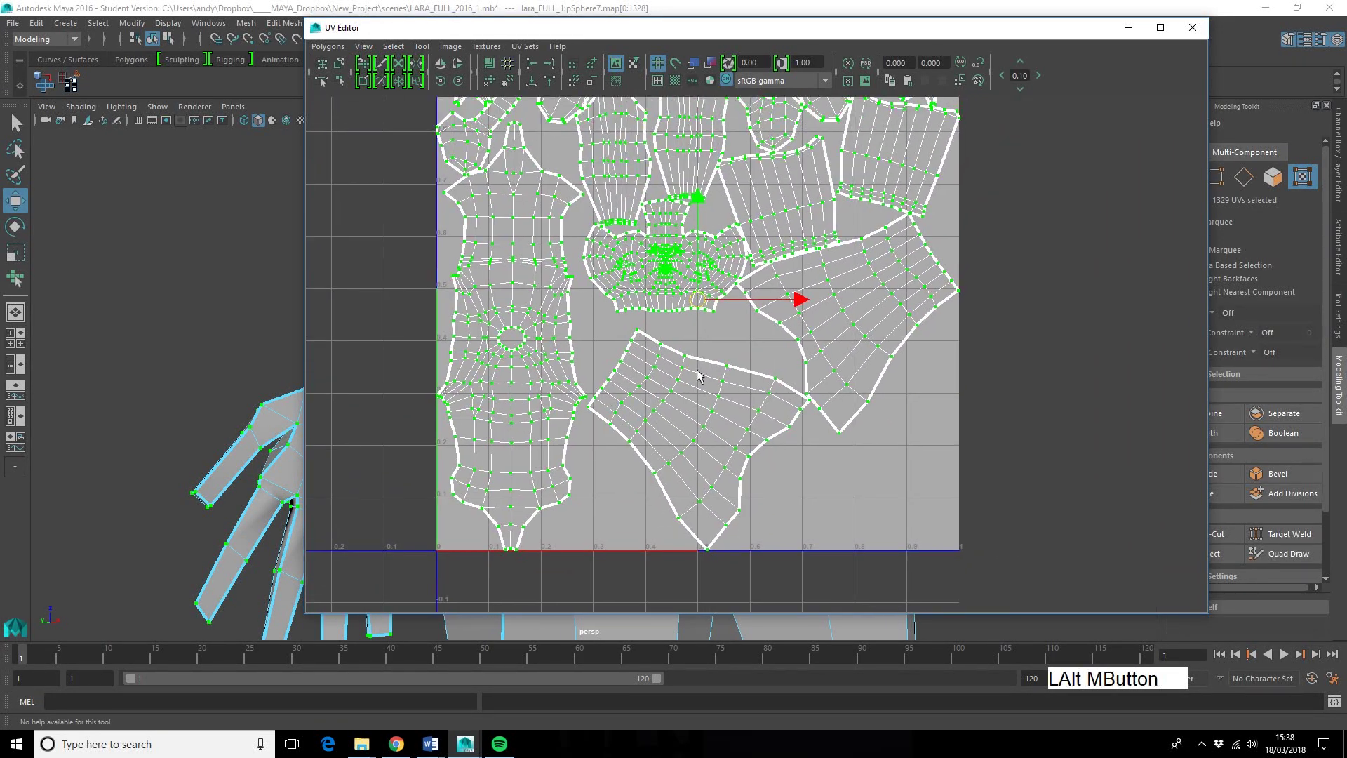
# - Select the UV shell of the character's right thigh and rotate it upright with its narrow knee end pointing down
pyautogui.moveTo(693, 417); pyautogui.dragTo(753, 418, button='right')
pyautogui.click(692, 421)
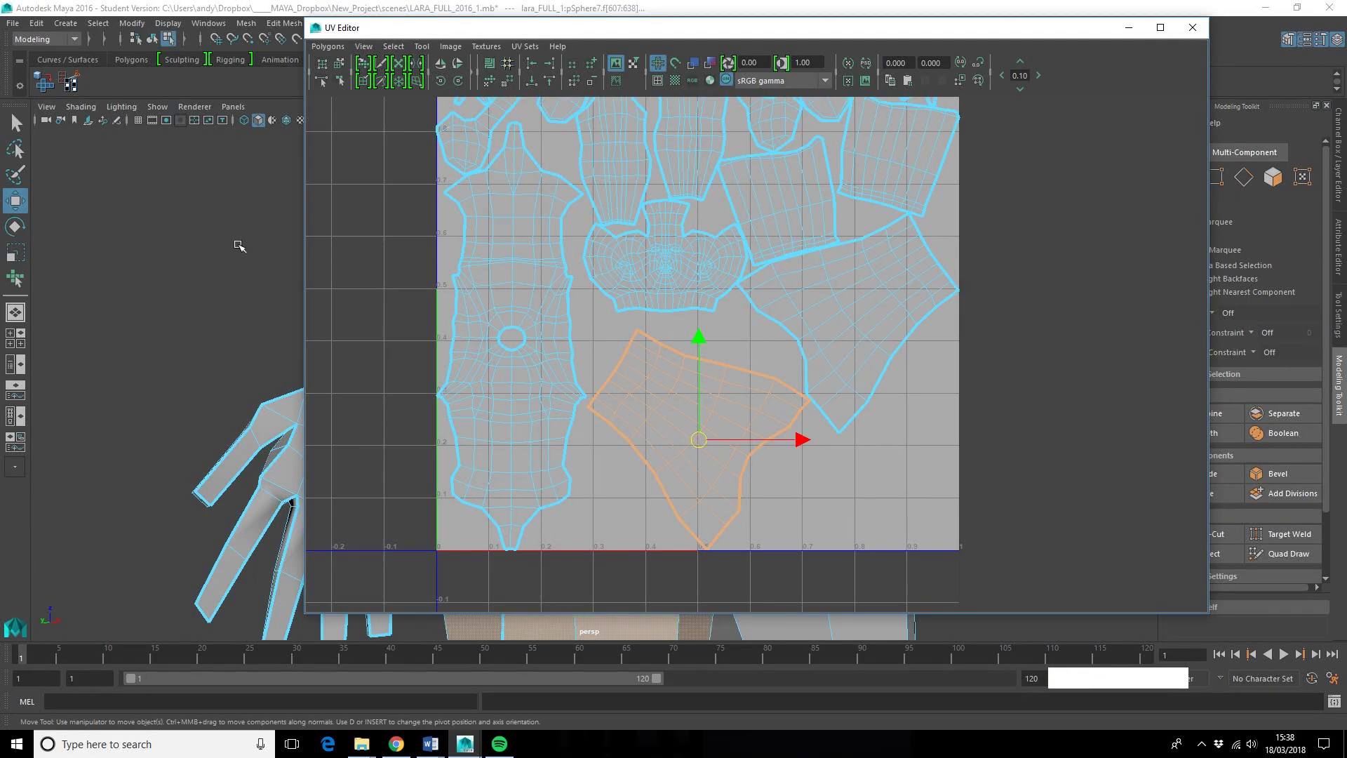
pyautogui.moveTo(593, 28); pyautogui.dragTo(856, 13)
pyautogui.scroll(-3, 477, 213)
pyautogui.keyDown('alt'); pyautogui.moveTo(477, 213); pyautogui.dragTo(299, 224, button='middle'); pyautogui.keyUp('alt')
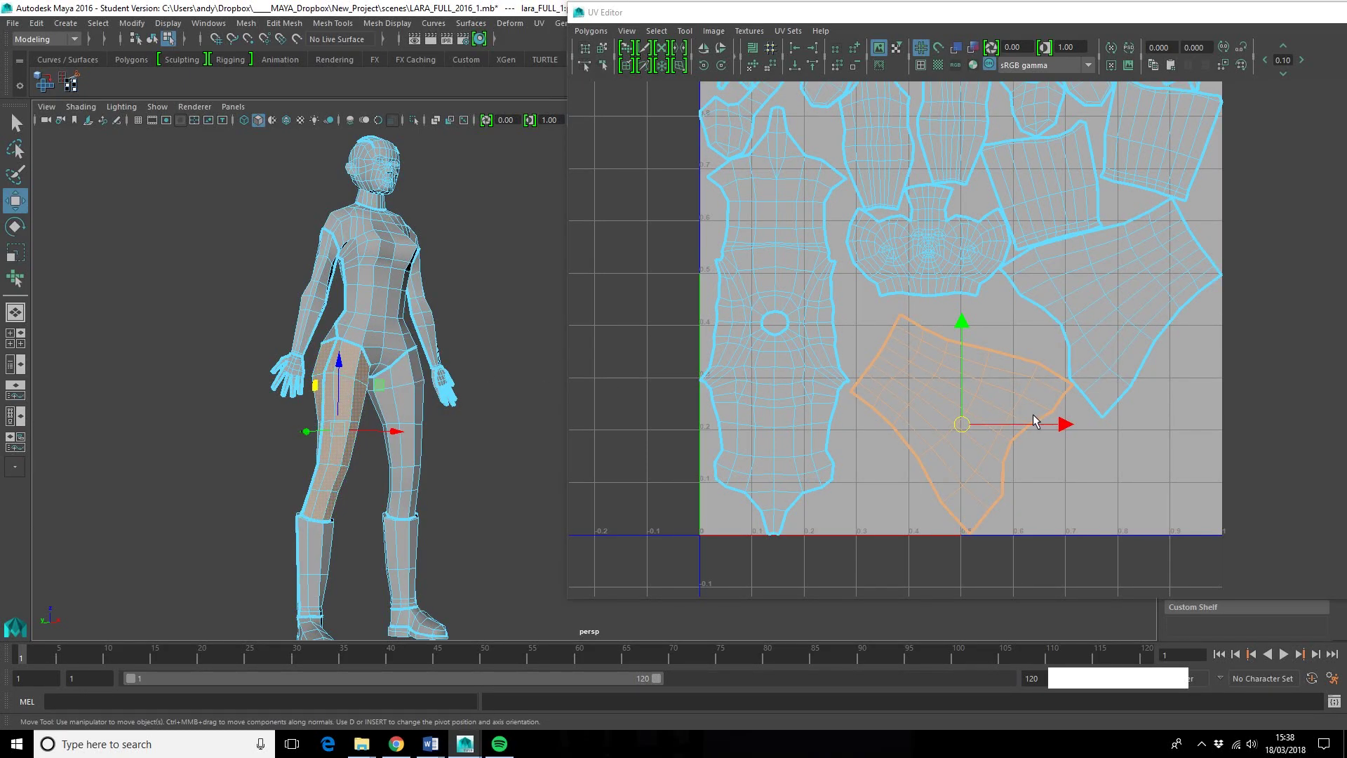
pyautogui.press('e')
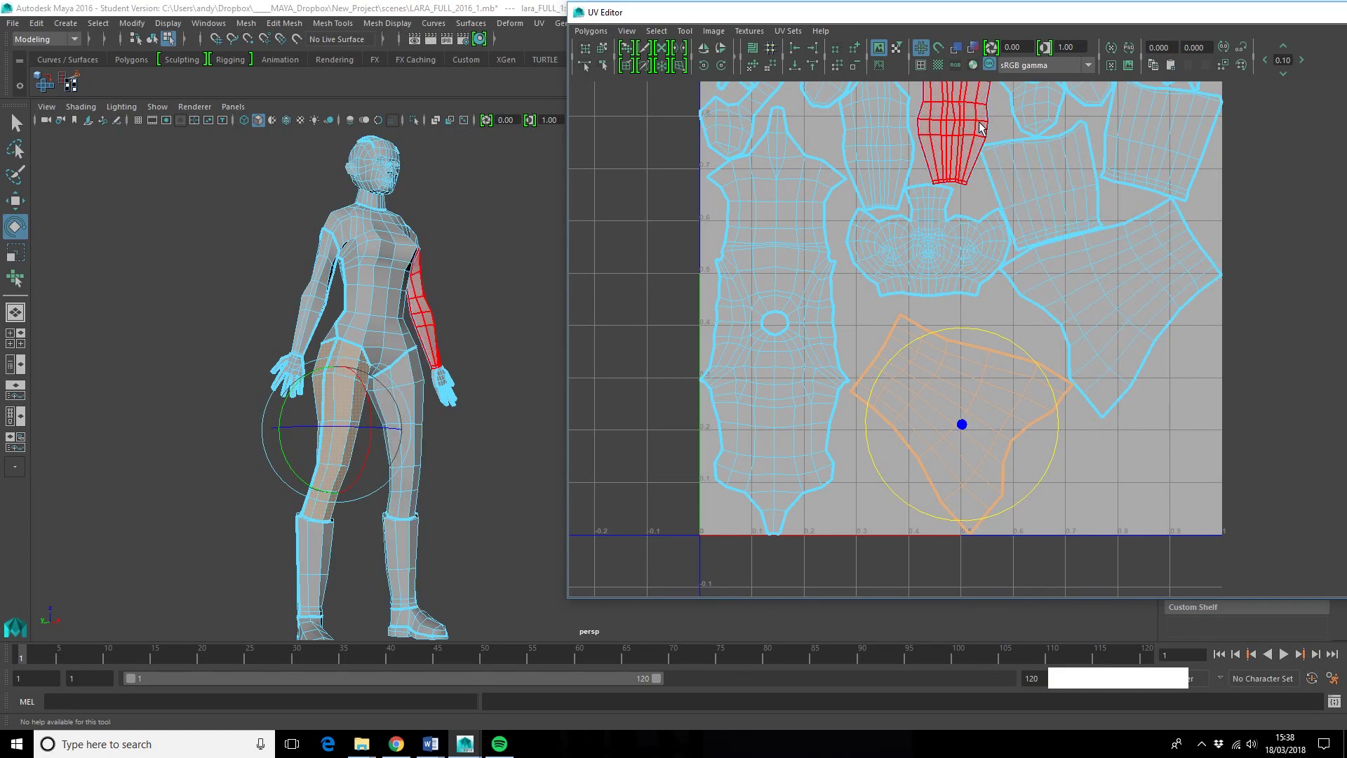
pyautogui.moveTo(929, 17); pyautogui.dragTo(839, 30)
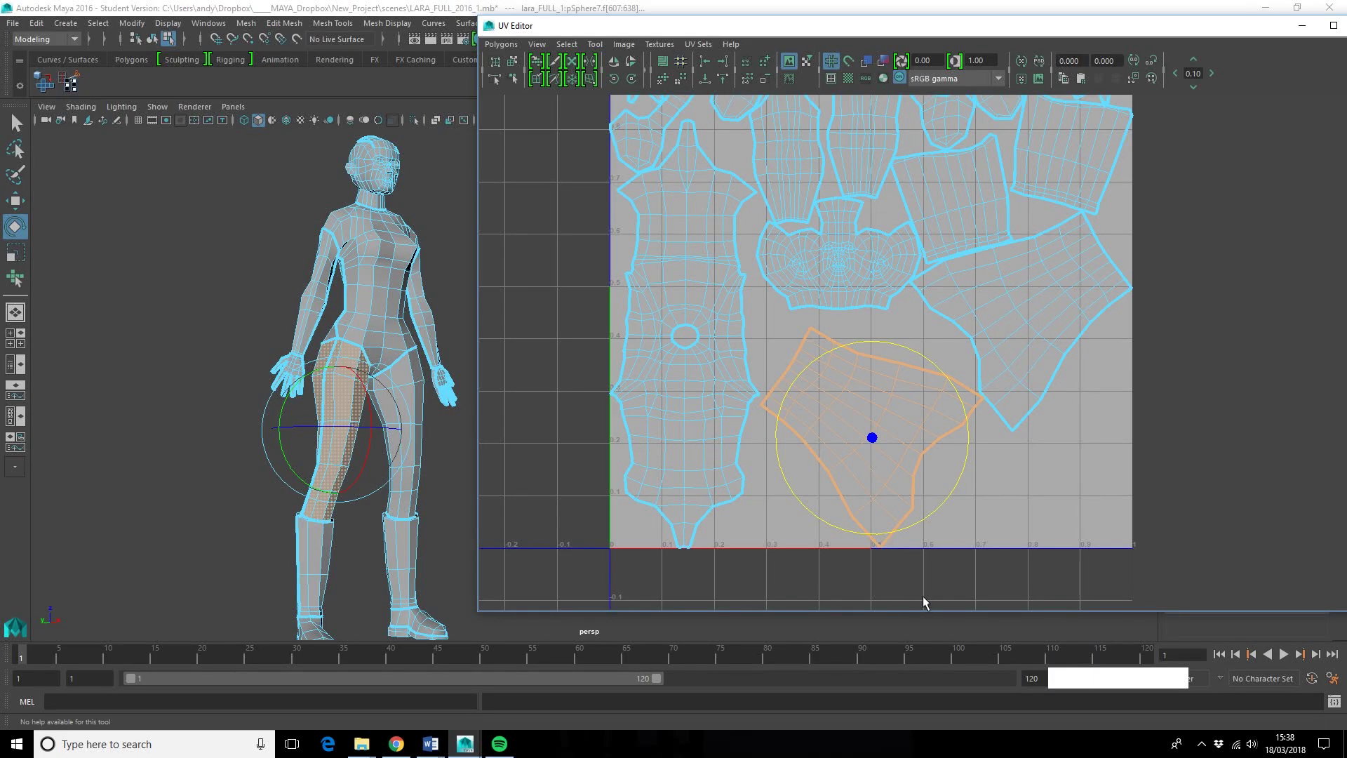
pyautogui.moveTo(941, 508); pyautogui.dragTo(914, 271)
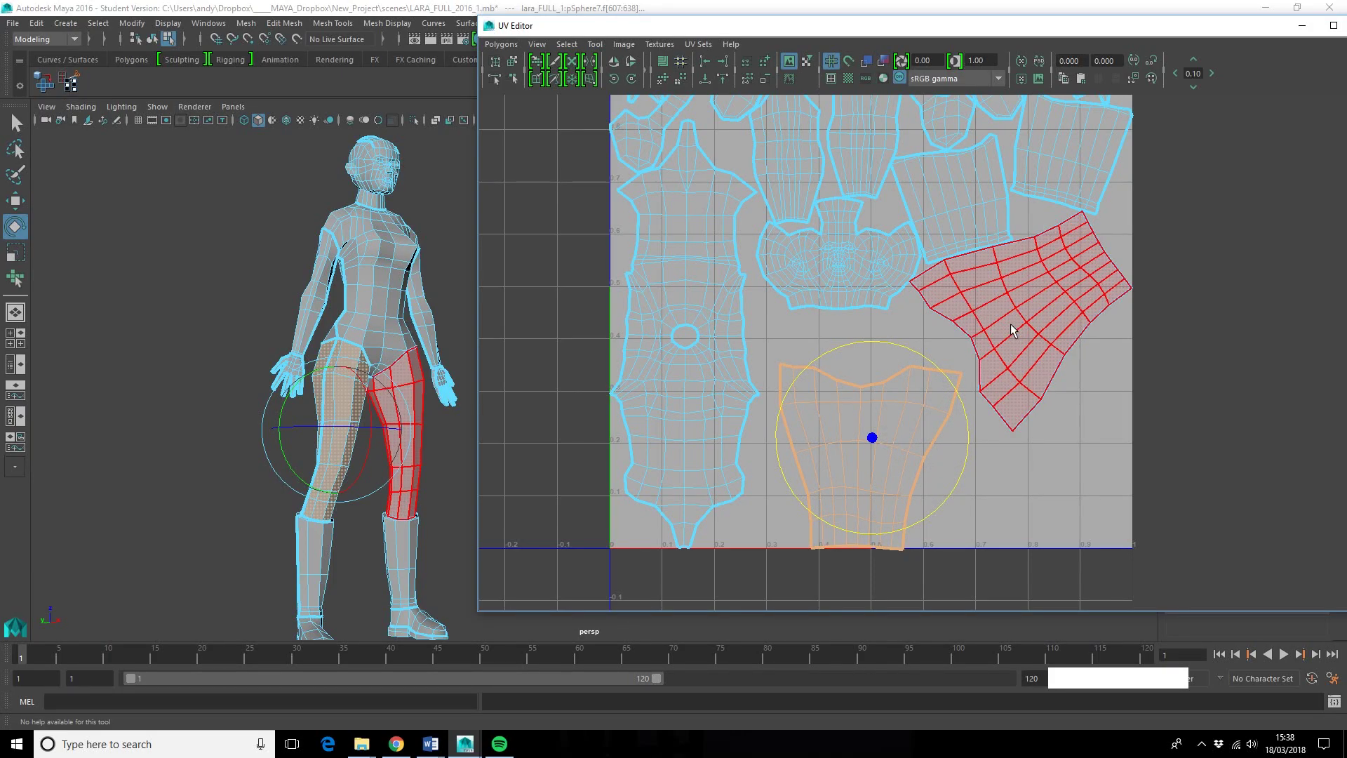
# - Rotate the left thigh's UV shell upright and move it down to the lower edge of the UV tile
pyautogui.click(992, 391)
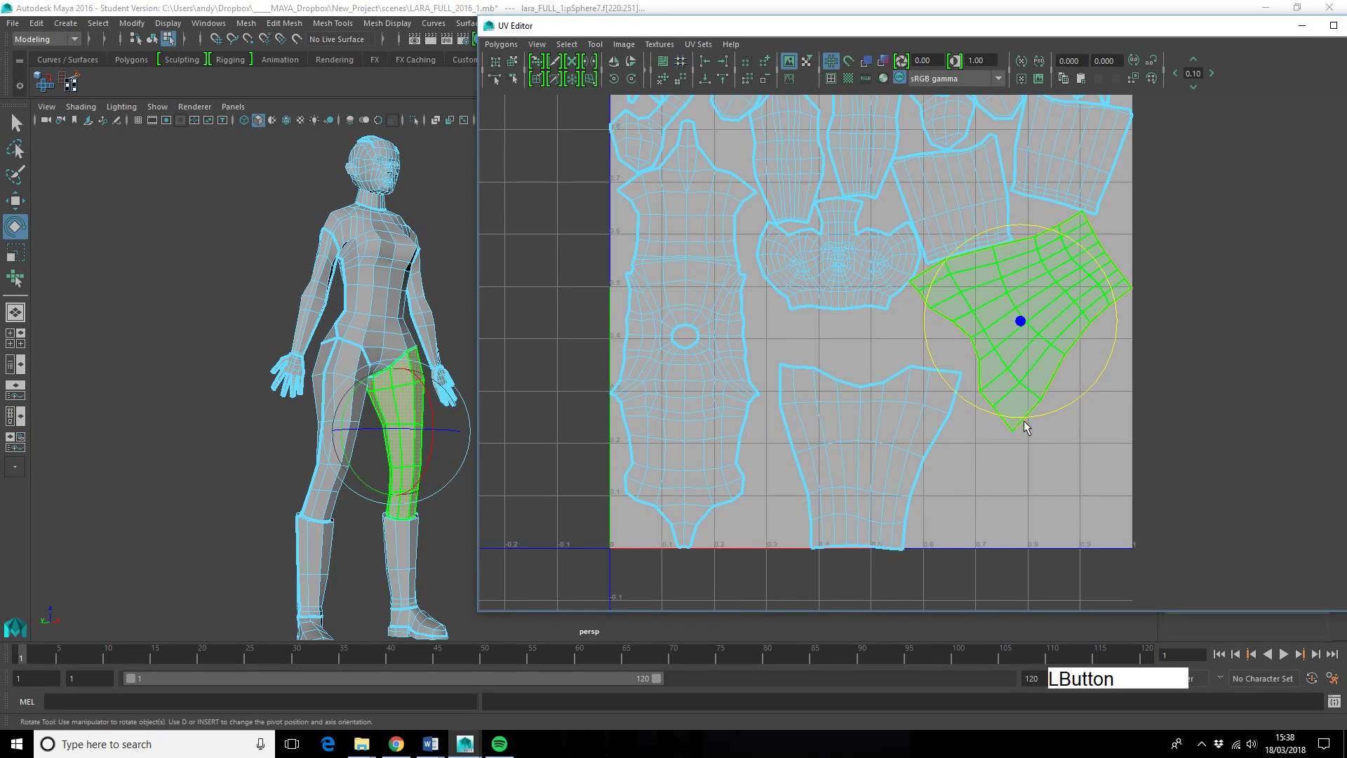
pyautogui.moveTo(1067, 409); pyautogui.dragTo(822, 296)
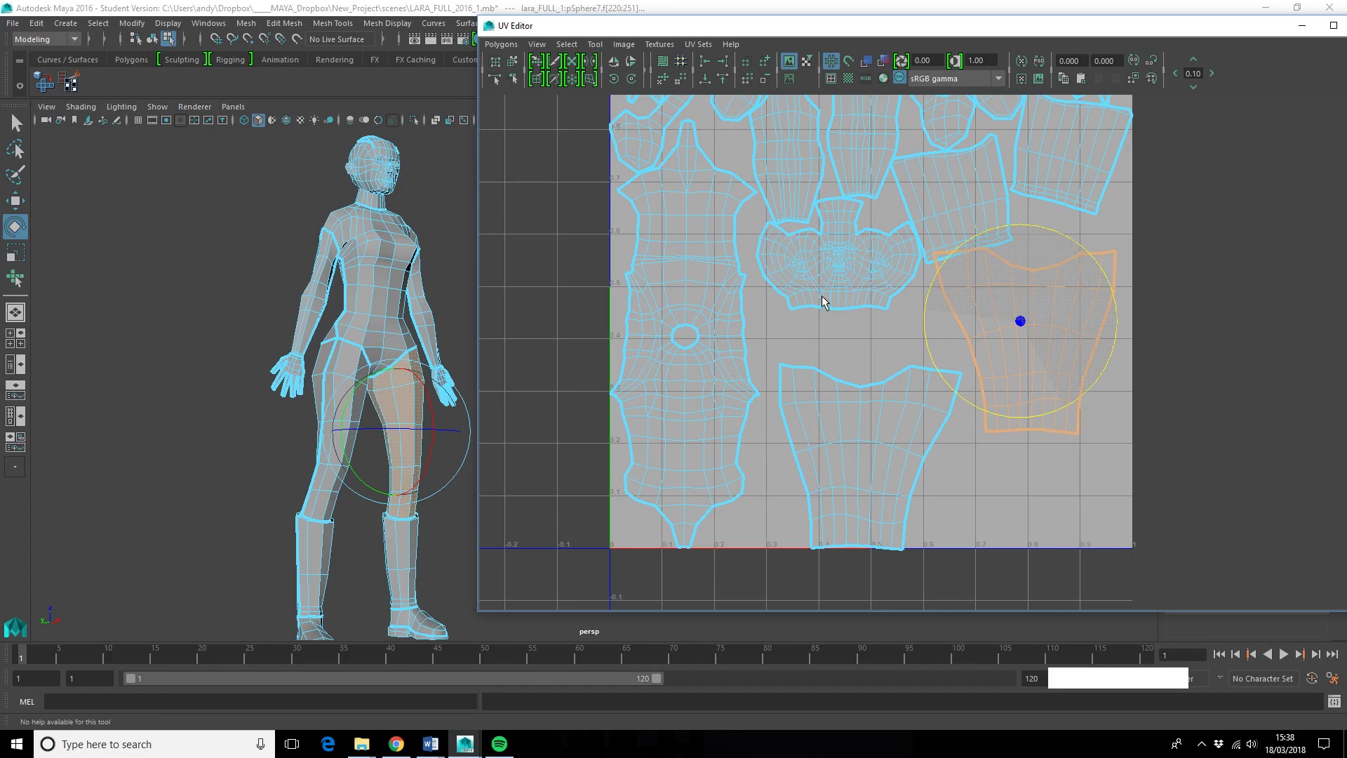
pyautogui.press('w')
pyautogui.moveTo(1033, 357); pyautogui.dragTo(1035, 457)
# - Move the right thigh's shell between the torso and left thigh shells, level with the left thigh
pyautogui.click(899, 450)
pyautogui.moveTo(861, 351); pyautogui.dragTo(862, 343)
pyautogui.moveTo(980, 456); pyautogui.dragTo(947, 451)
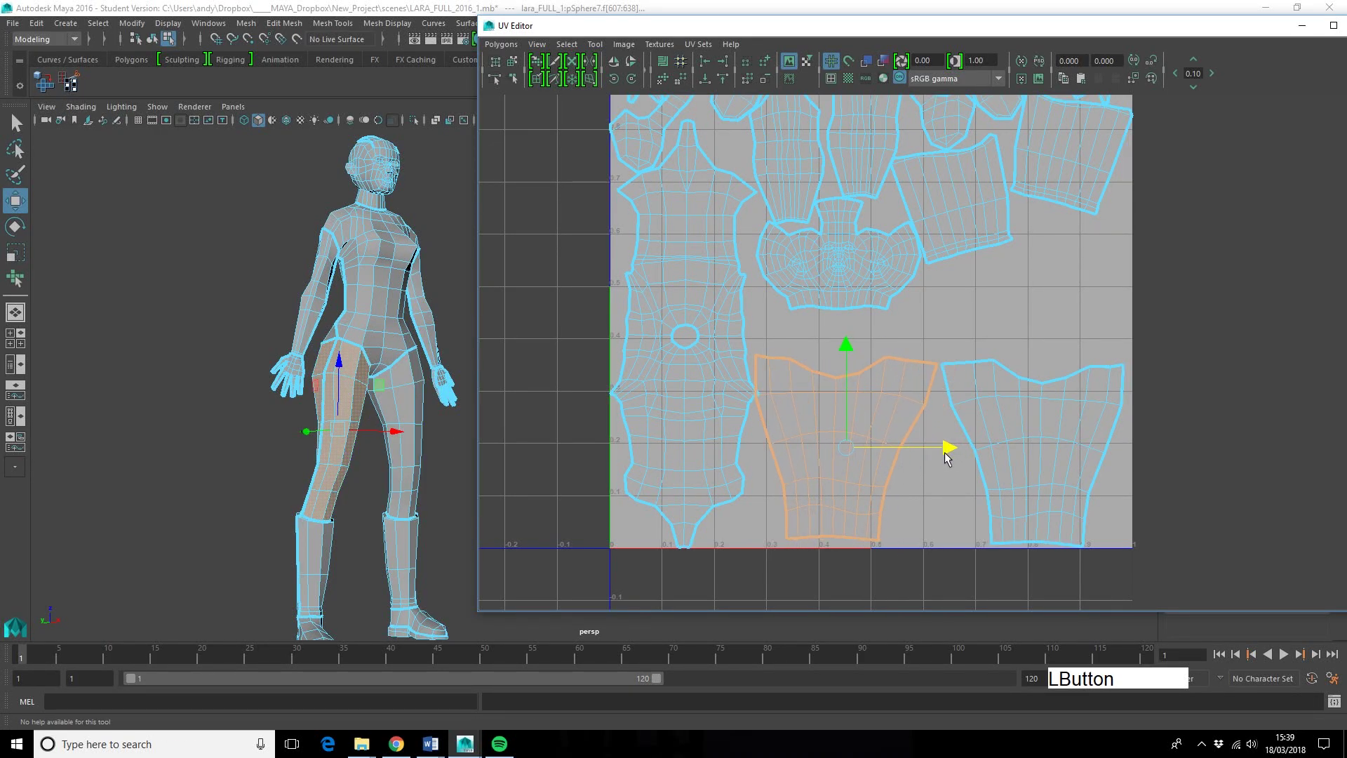
pyautogui.moveTo(842, 358); pyautogui.dragTo(844, 361)
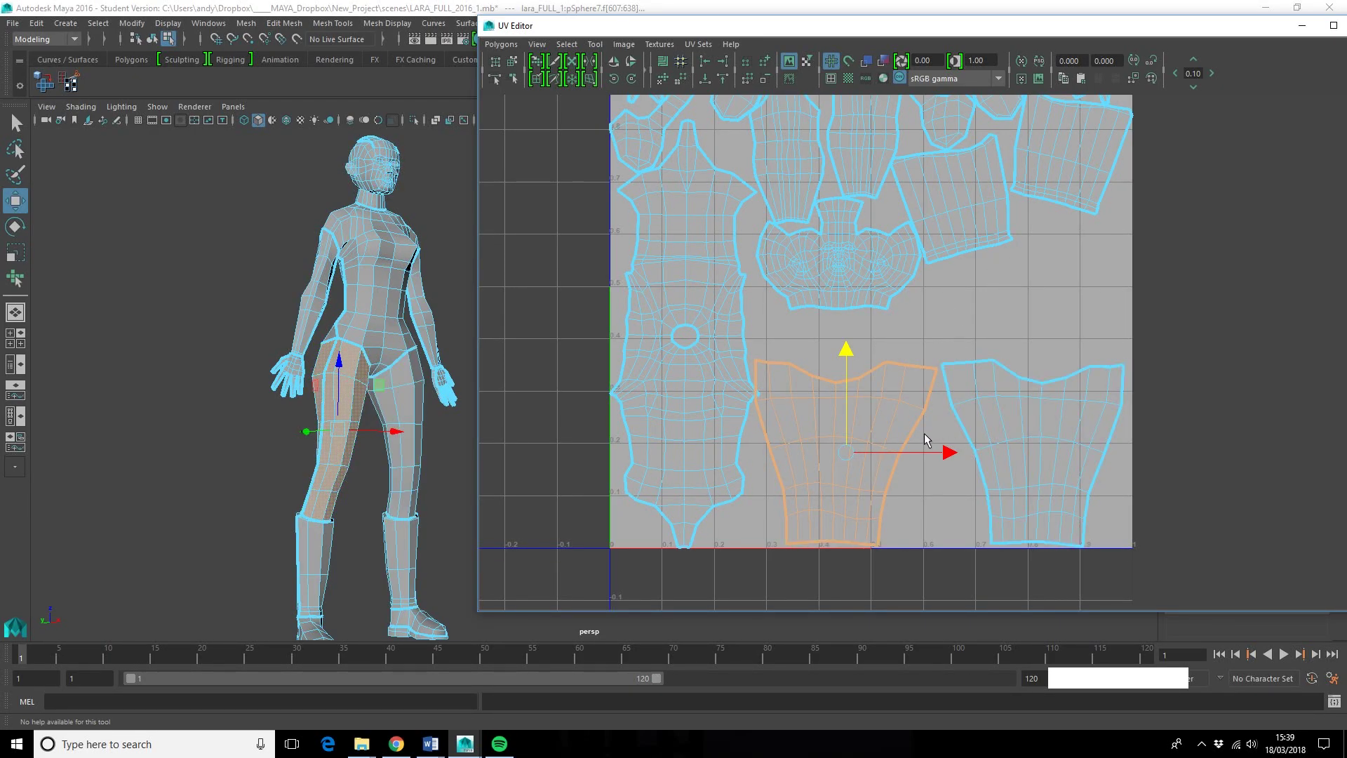
# - Examine the spacing between the thigh, head and remaining shells in the UV layout
pyautogui.scroll(2, 828, 400)
pyautogui.scroll(-2, 764, 364)
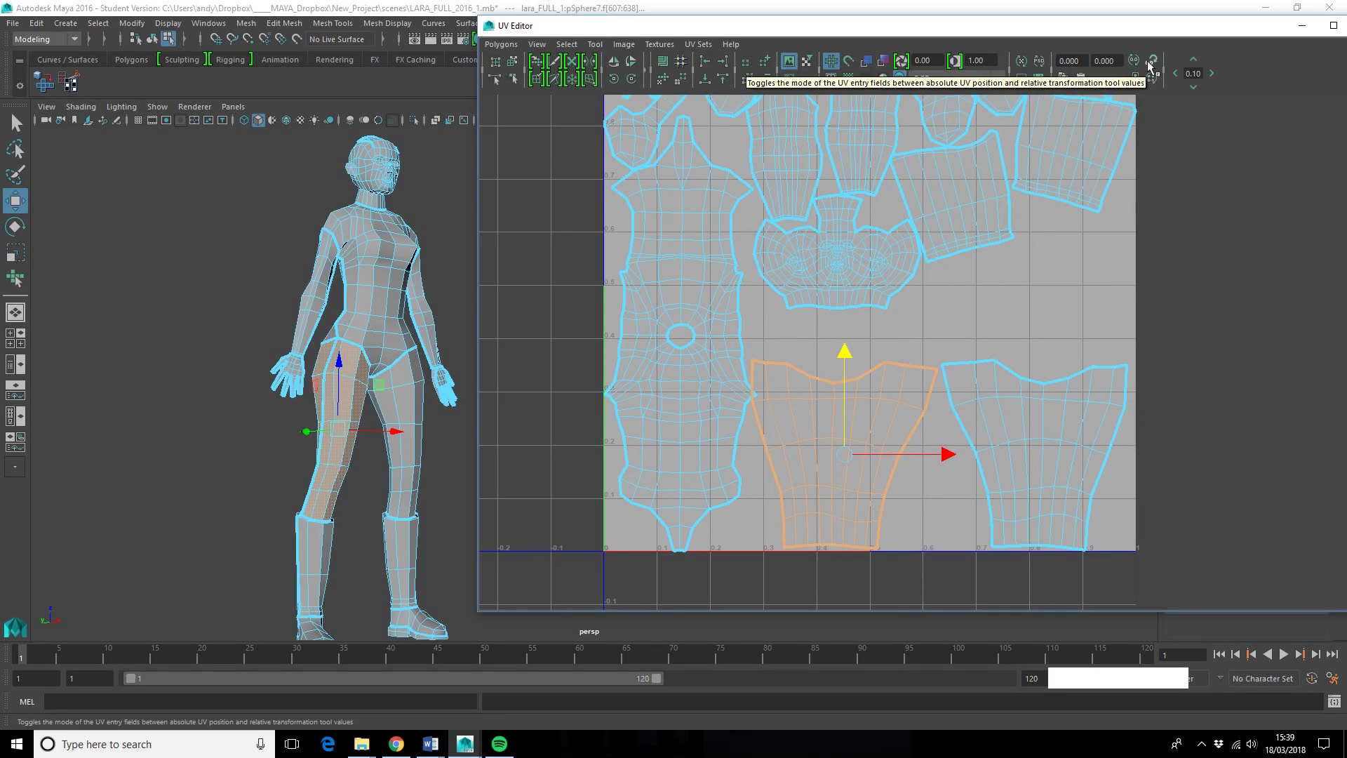
pyautogui.click(861, 377)
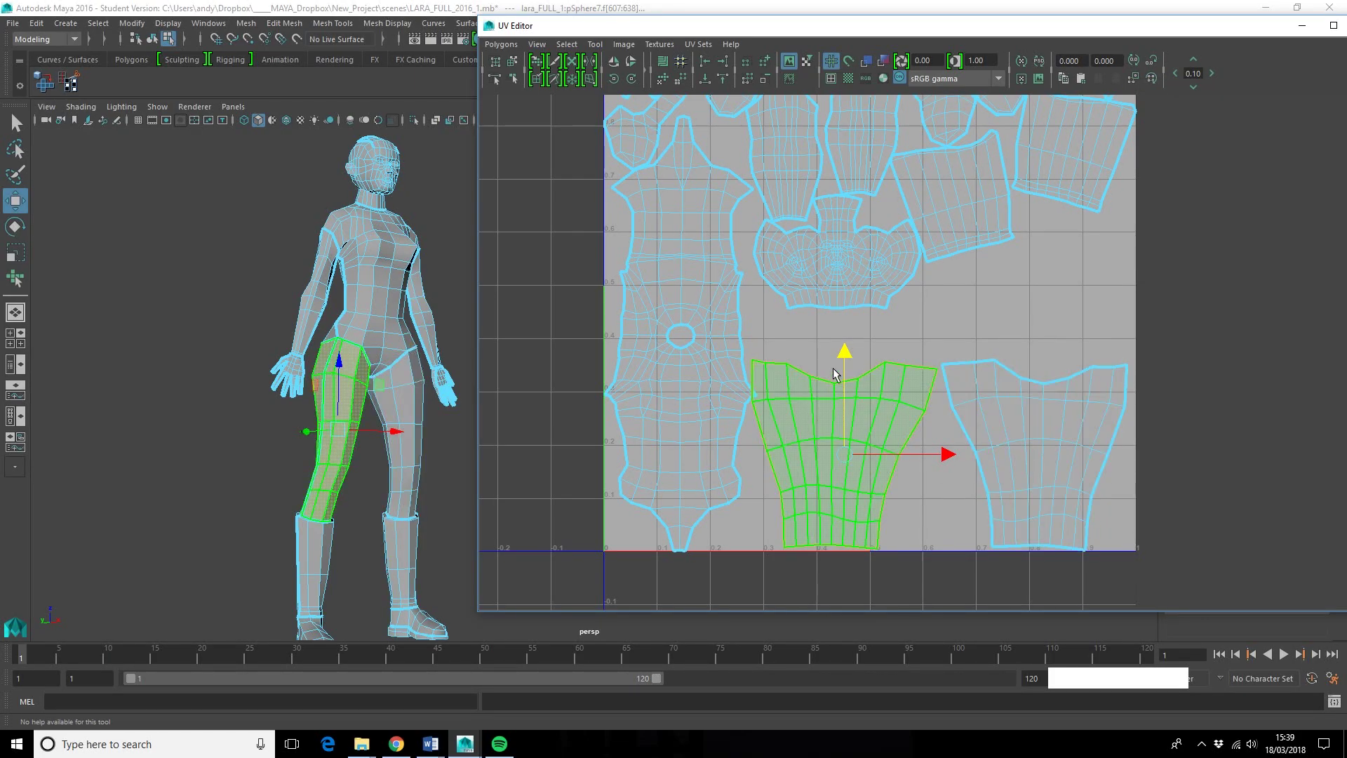
pyautogui.keyDown('alt'); pyautogui.moveTo(903, 406); pyautogui.dragTo(842, 421, button='middle'); pyautogui.keyUp('alt')
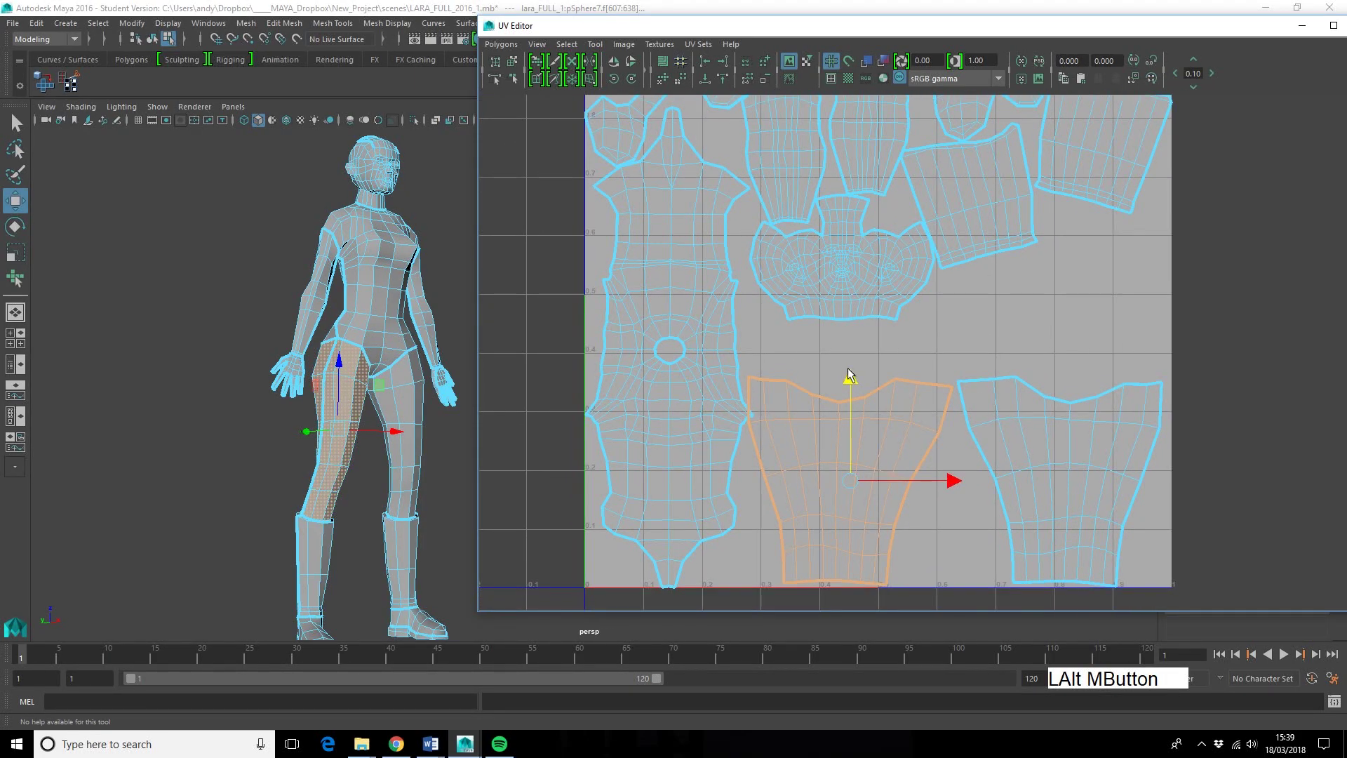
pyautogui.scroll(2, 800, 444)
pyautogui.click(943, 349)
pyautogui.keyDown('alt'); pyautogui.moveTo(943, 350); pyautogui.dragTo(950, 482, button='middle'); pyautogui.keyUp('alt')
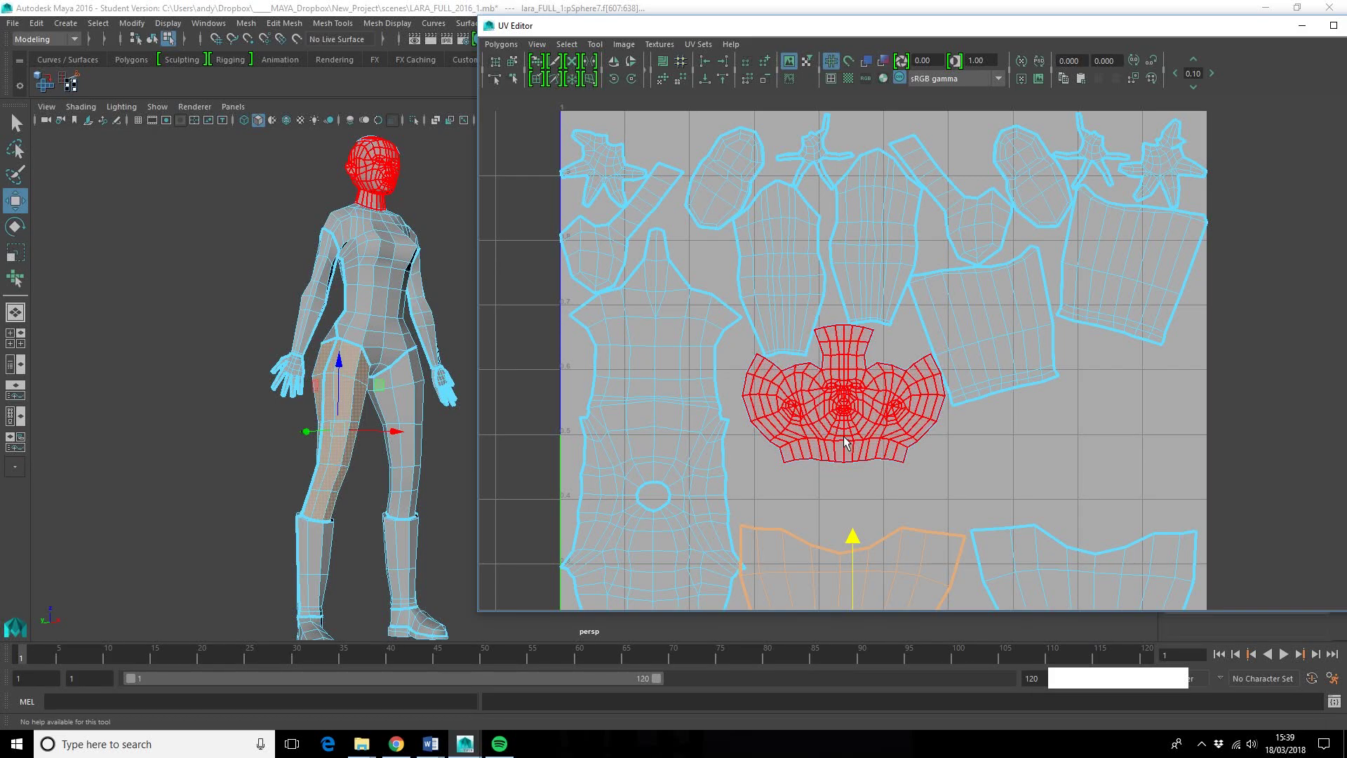
pyautogui.hotkey('alt', 'F9')
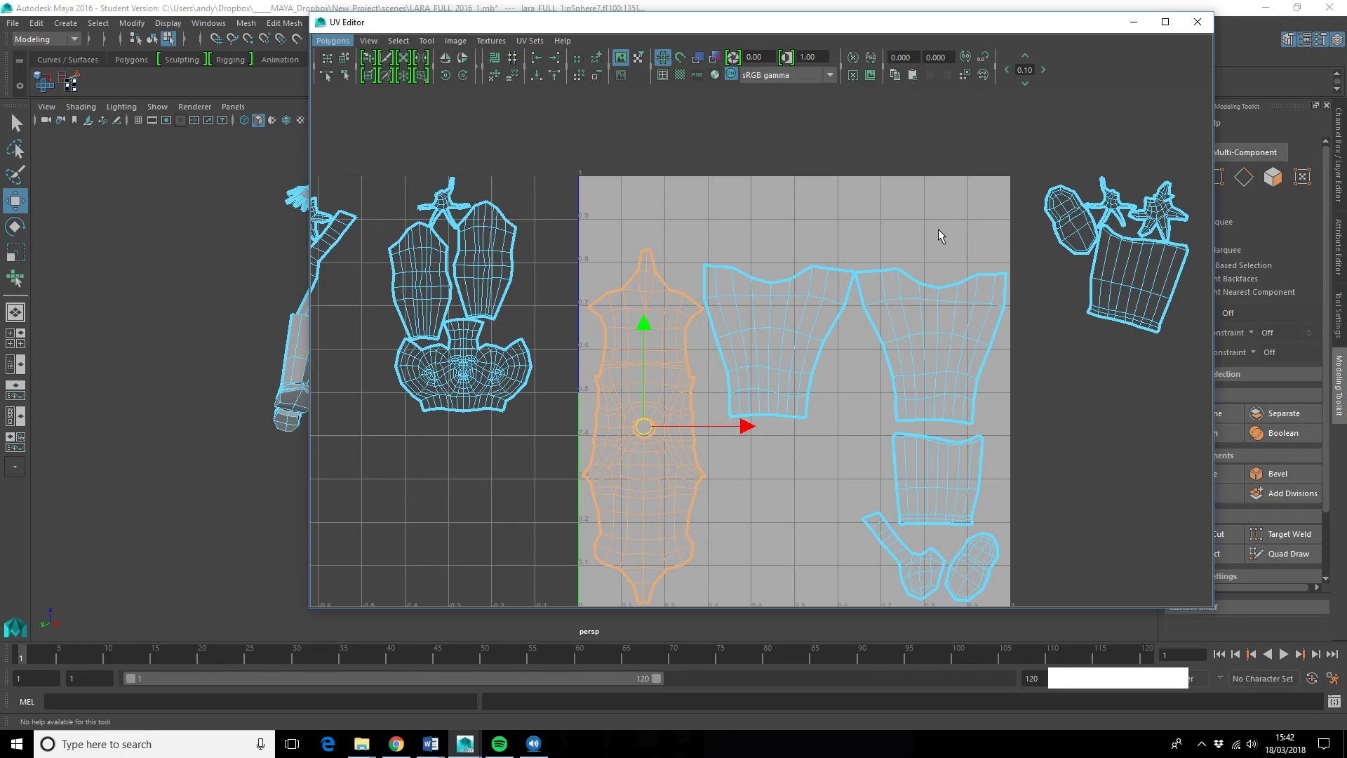
# - Try scaling down both thigh shells and the lower-leg shell beneath them together, and undo the scaling
pyautogui.click(796, 316)
pyautogui.scroll(1, 894, 384)
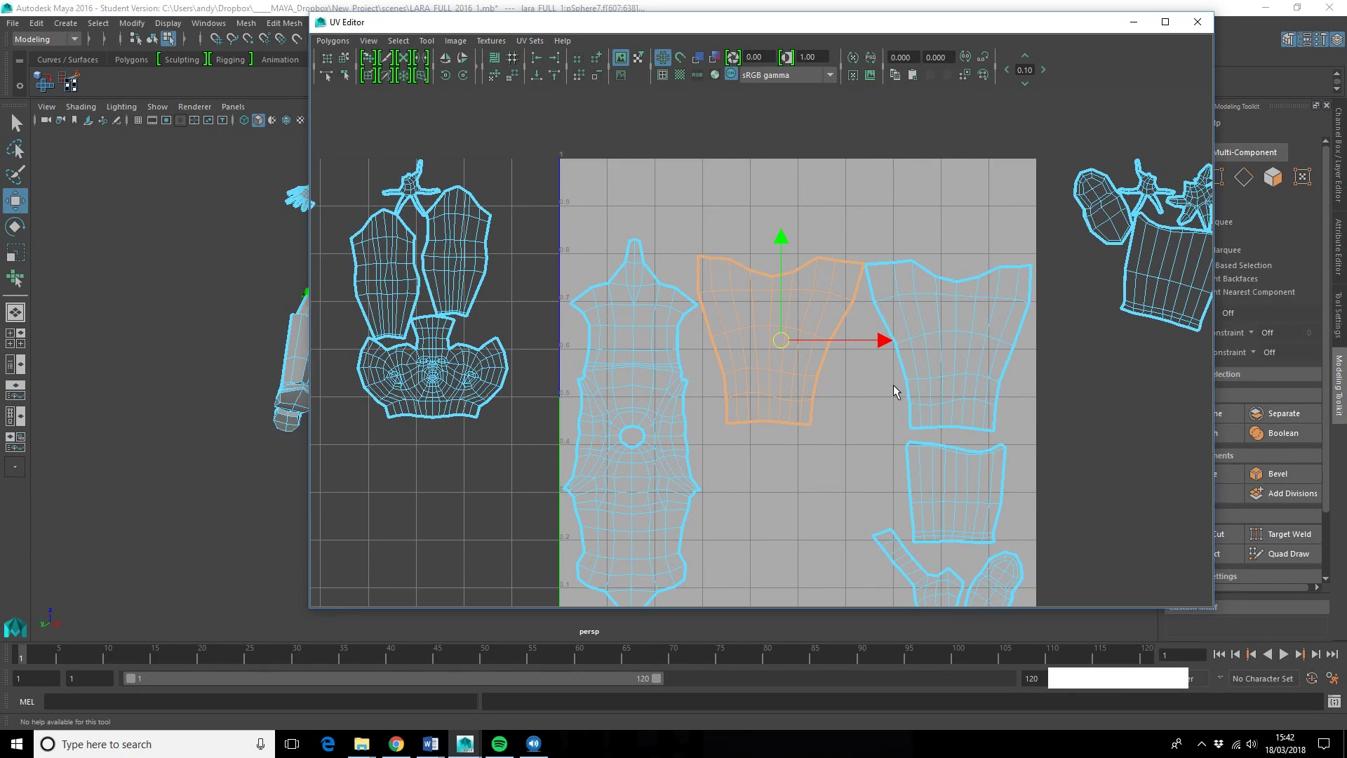
pyautogui.scroll(-1, 894, 391)
pyautogui.keyDown('shift'); pyautogui.click(944, 391); pyautogui.keyUp('shift')
pyautogui.keyDown('shift'); pyautogui.click(941, 481); pyautogui.keyUp('shift')
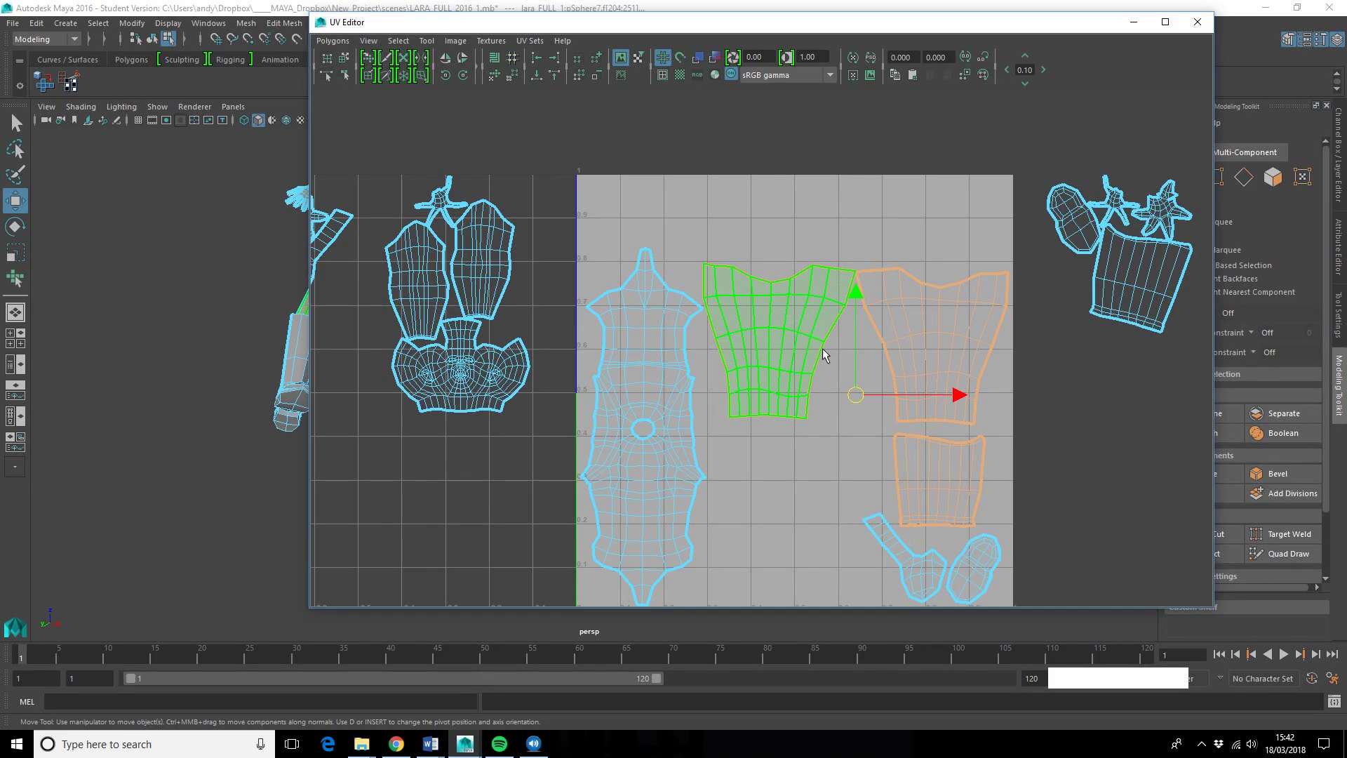
pyautogui.press('r')
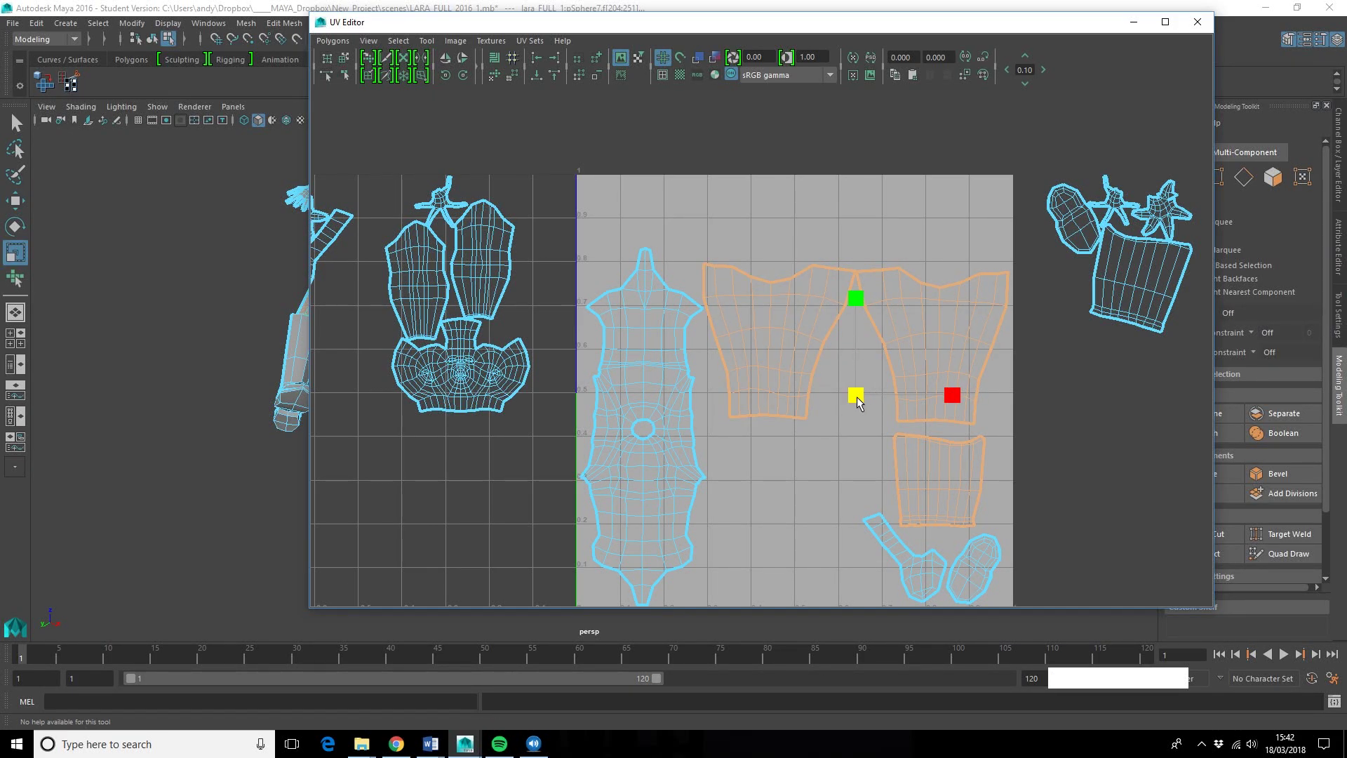
pyautogui.moveTo(857, 398); pyautogui.dragTo(856, 427)
pyautogui.hotkey('ctrl', 'z')
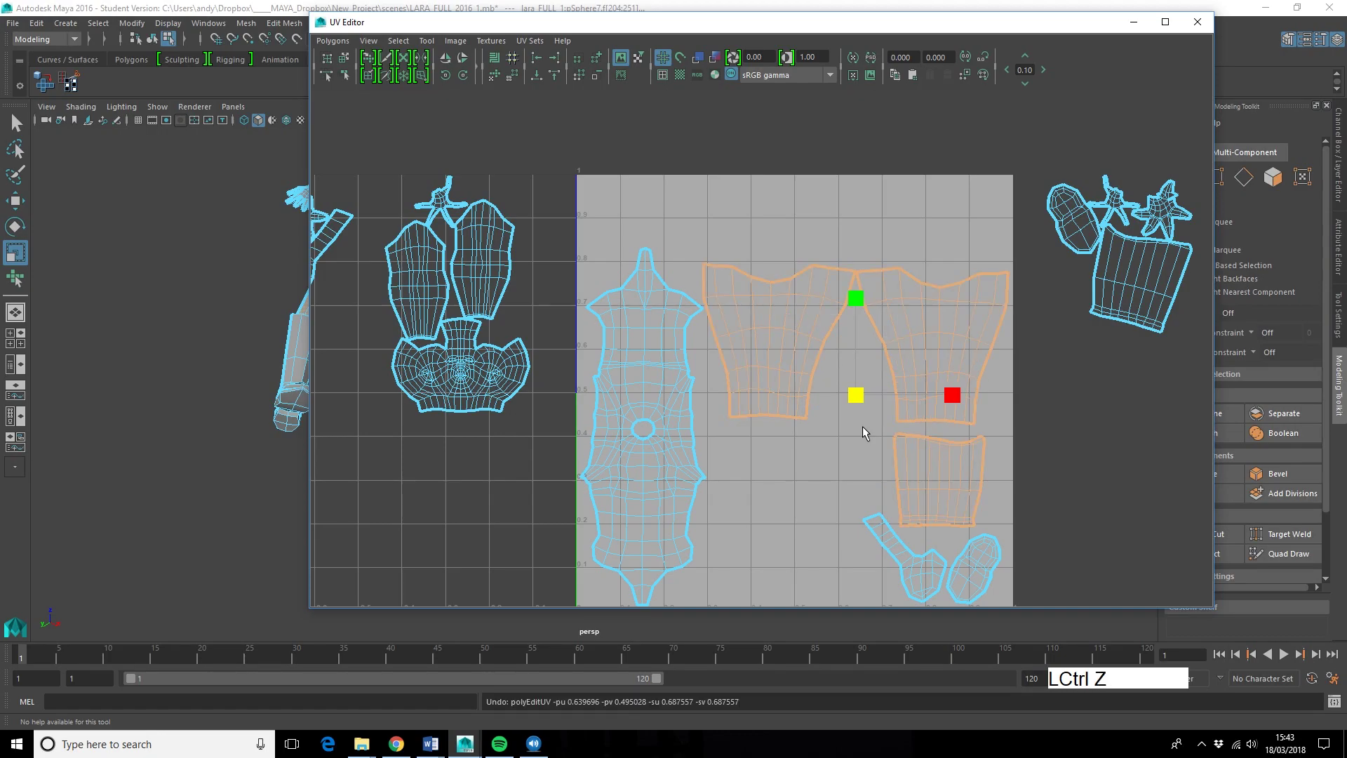
# - Try scaling down the thigh, lower-leg and foot shells together as one selection, and undo the scaling
pyautogui.moveTo(713, 225); pyautogui.dragTo(1025, 599)
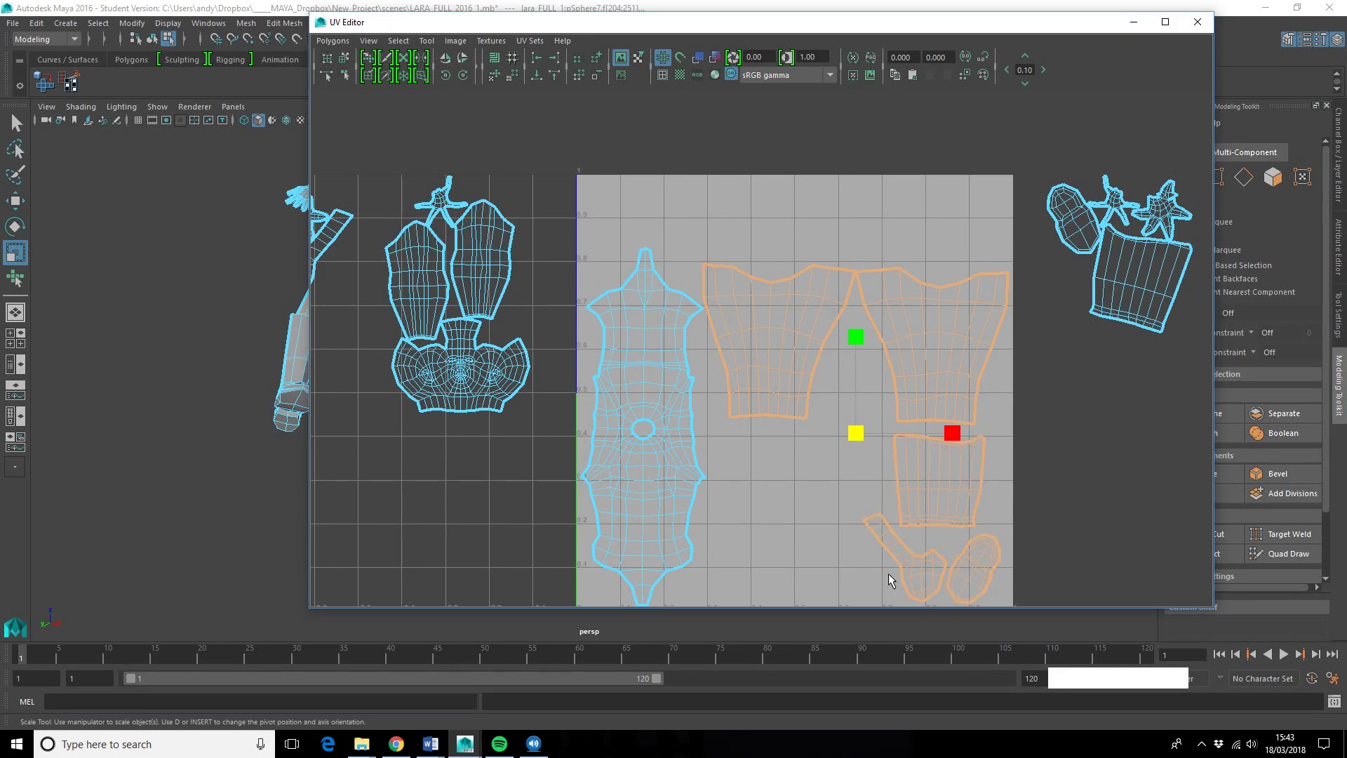
pyautogui.moveTo(856, 433); pyautogui.dragTo(856, 463)
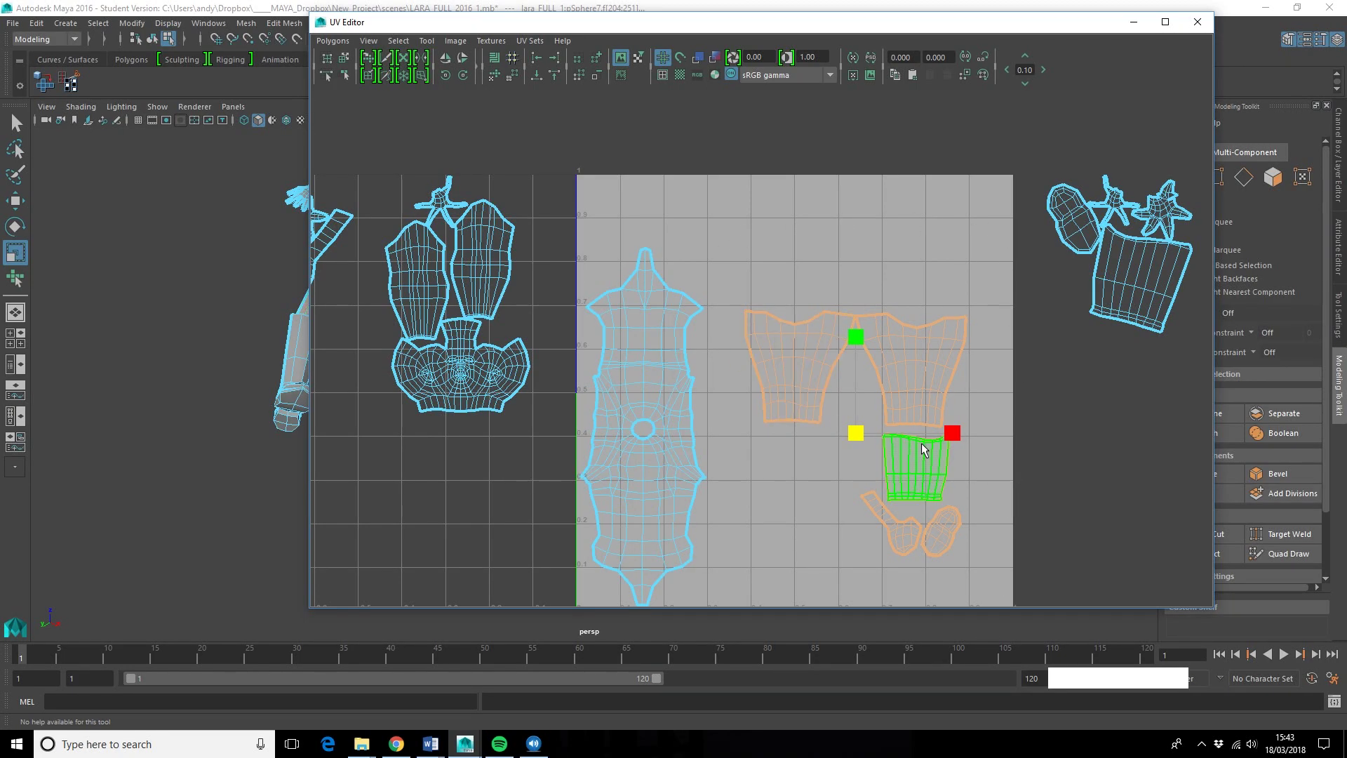
pyautogui.hotkey('ctrl', 'z')
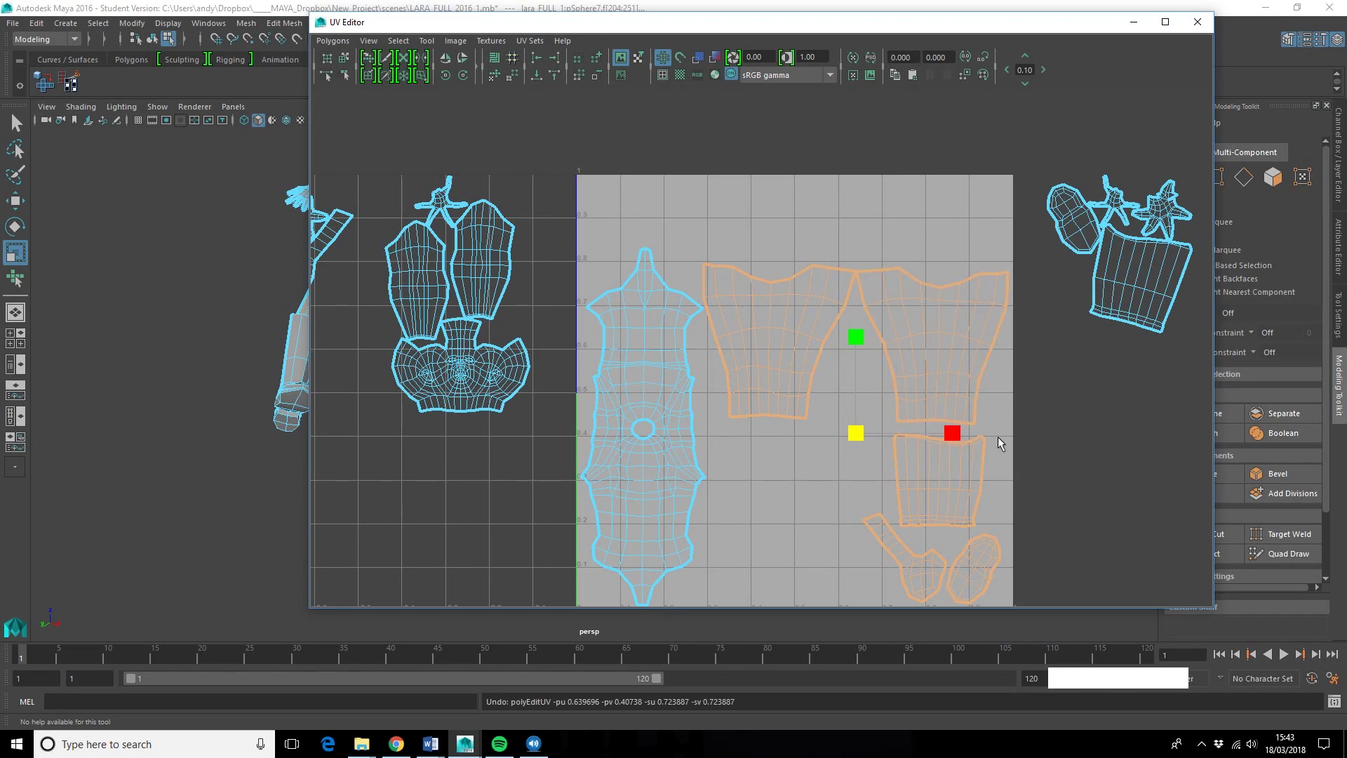
# - Flip the right thigh's UV shell to mirror it and place it over the left thigh's shell
pyautogui.click(738, 368)
pyautogui.hotkey('alt', 'F9')
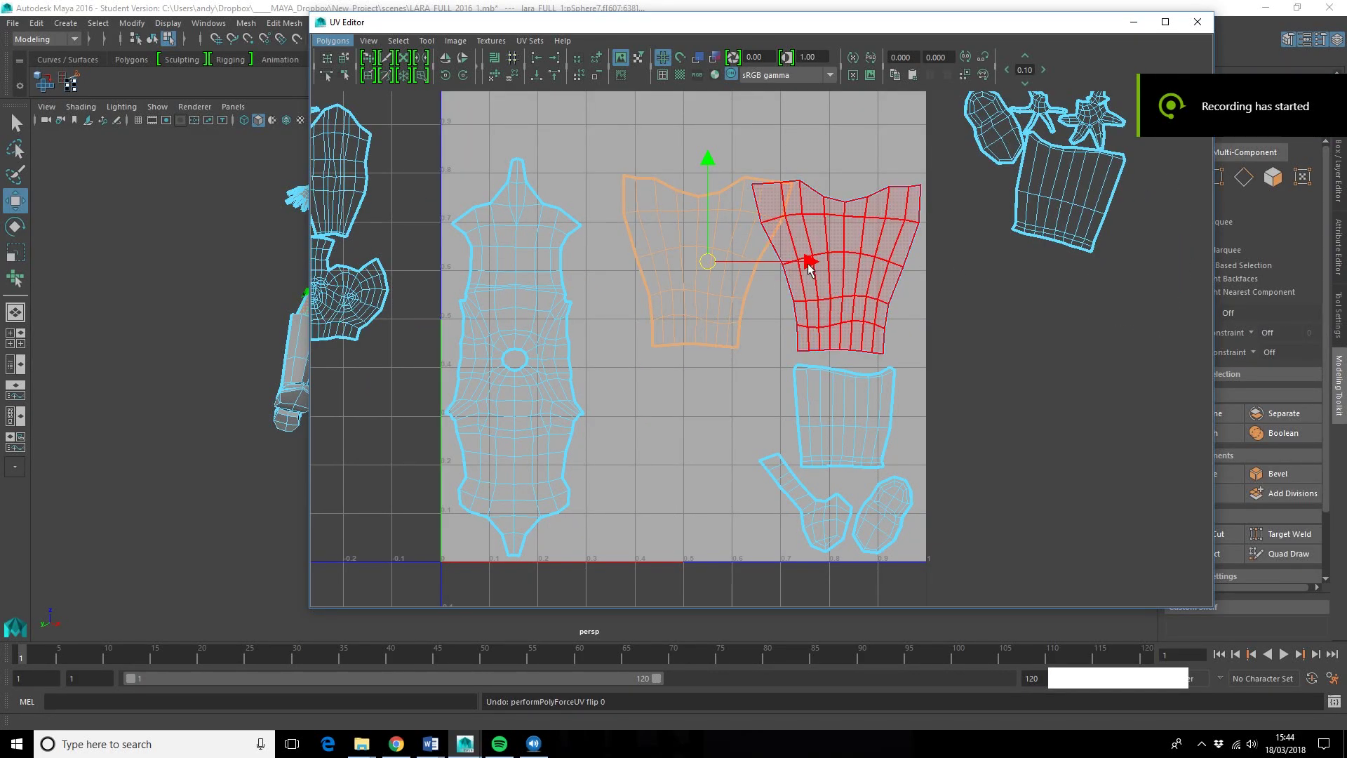
pyautogui.moveTo(809, 261); pyautogui.dragTo(778, 264)
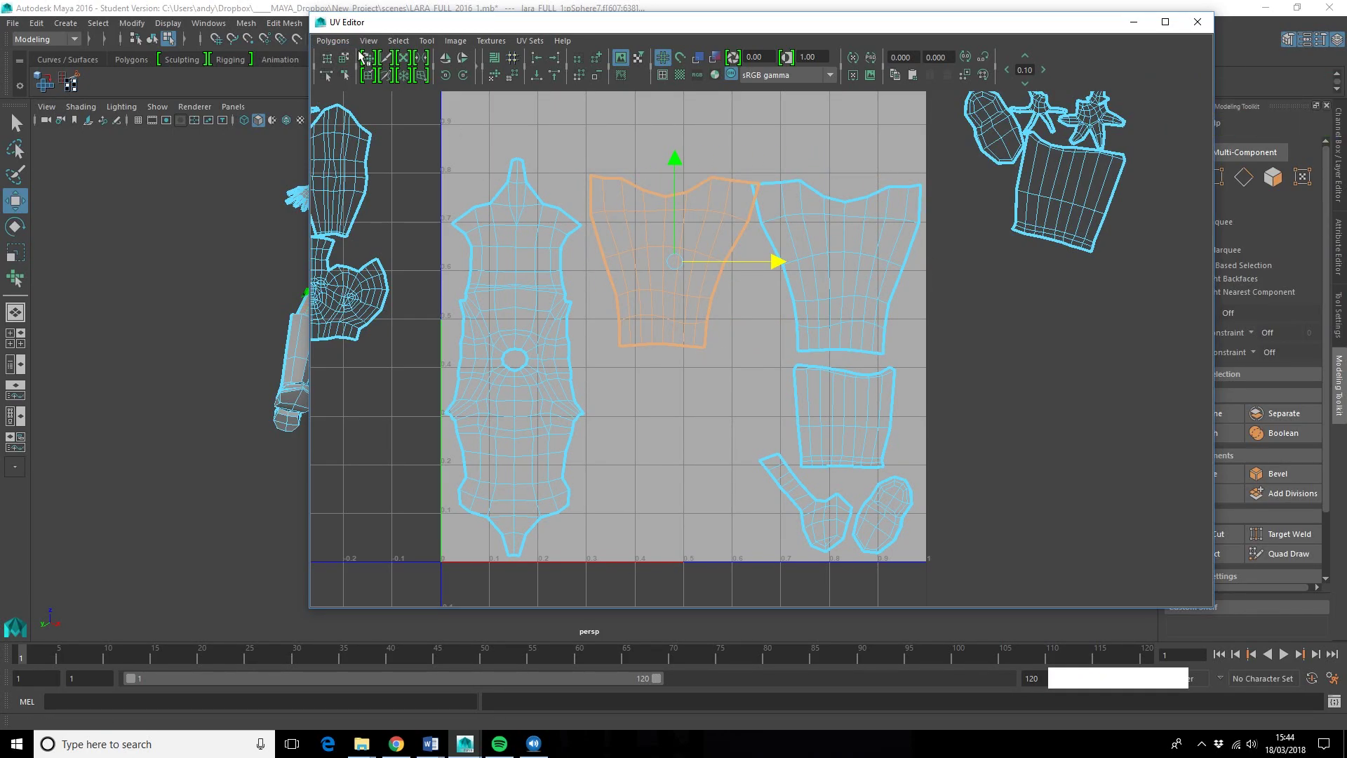
pyautogui.click(347, 43)
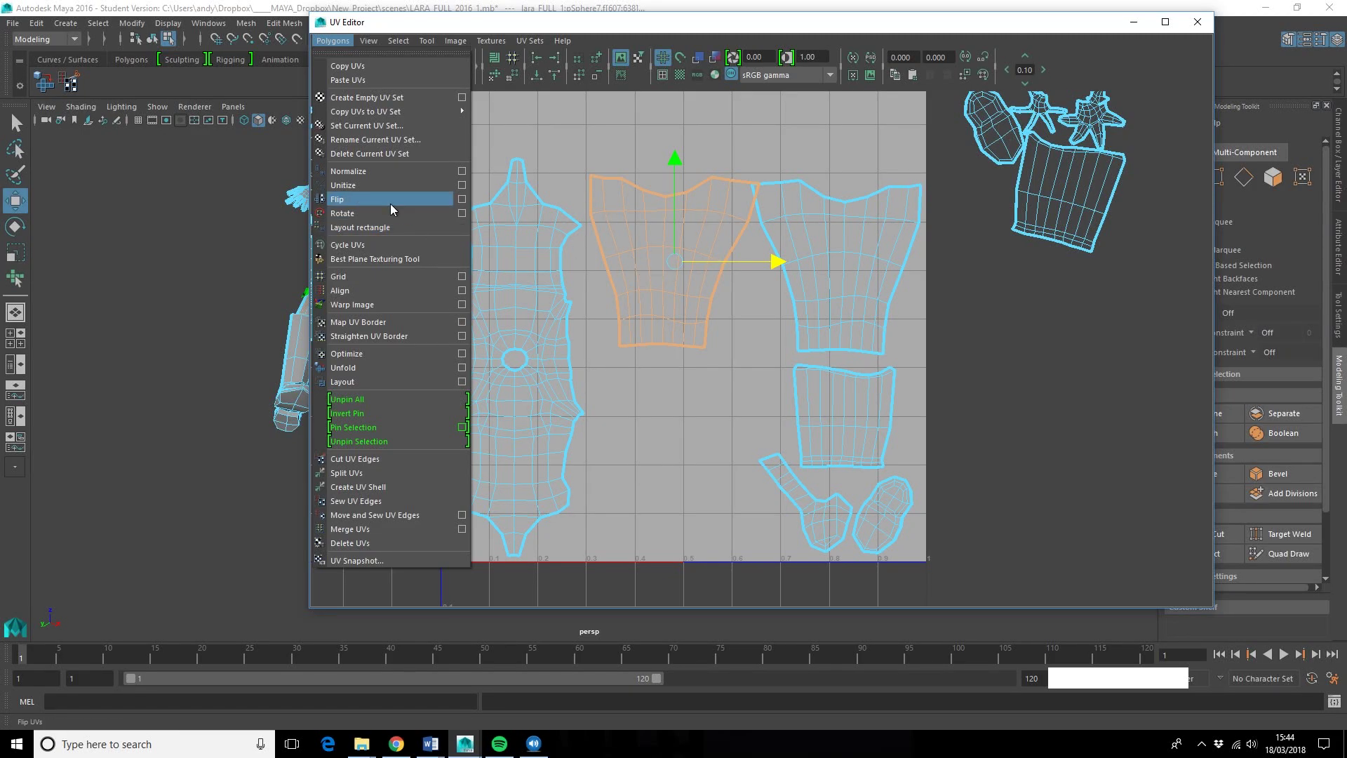
pyautogui.click(359, 201)
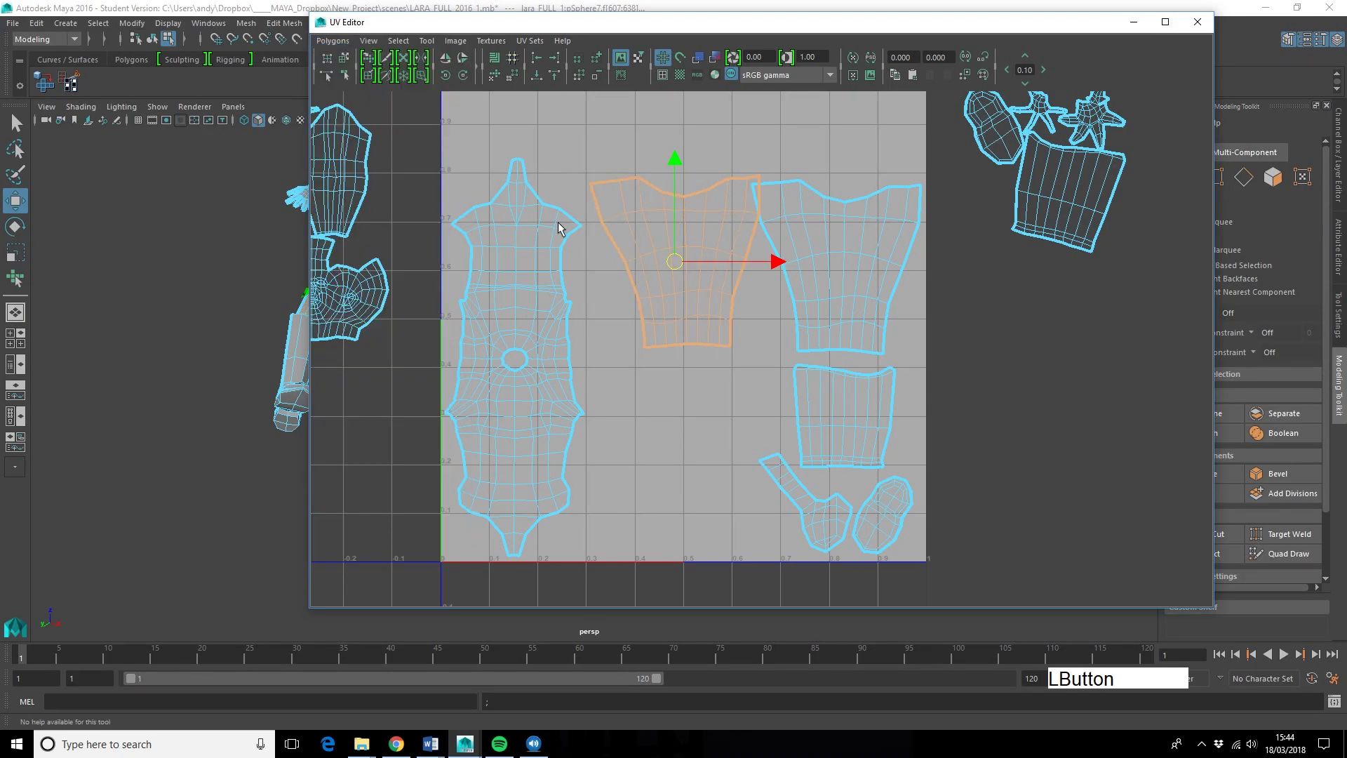
pyautogui.moveTo(781, 267); pyautogui.dragTo(930, 266)
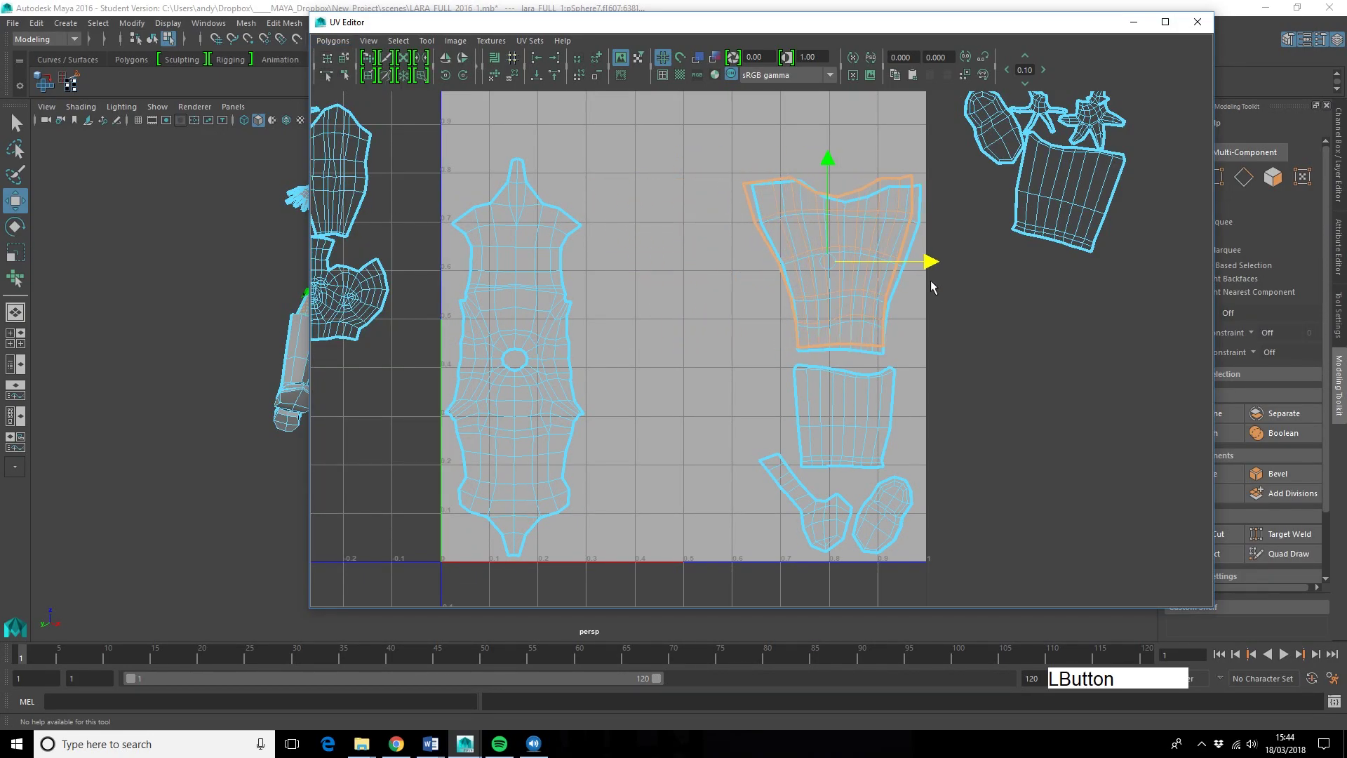
# - Fine-tune the flipped thigh shell's height, rotation and sideways position so it lines up with the left thigh's shell underneath
pyautogui.click(833, 161)
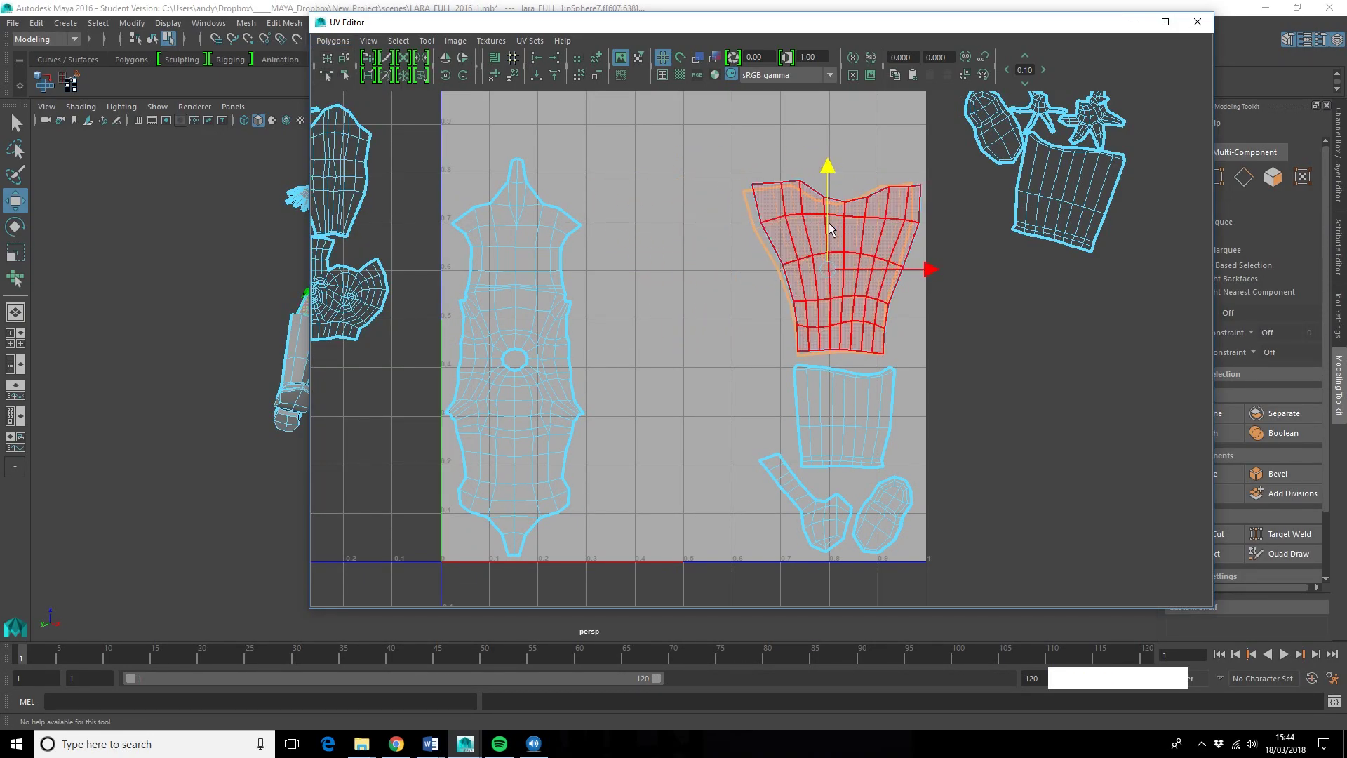
pyautogui.press('e')
pyautogui.click(836, 170)
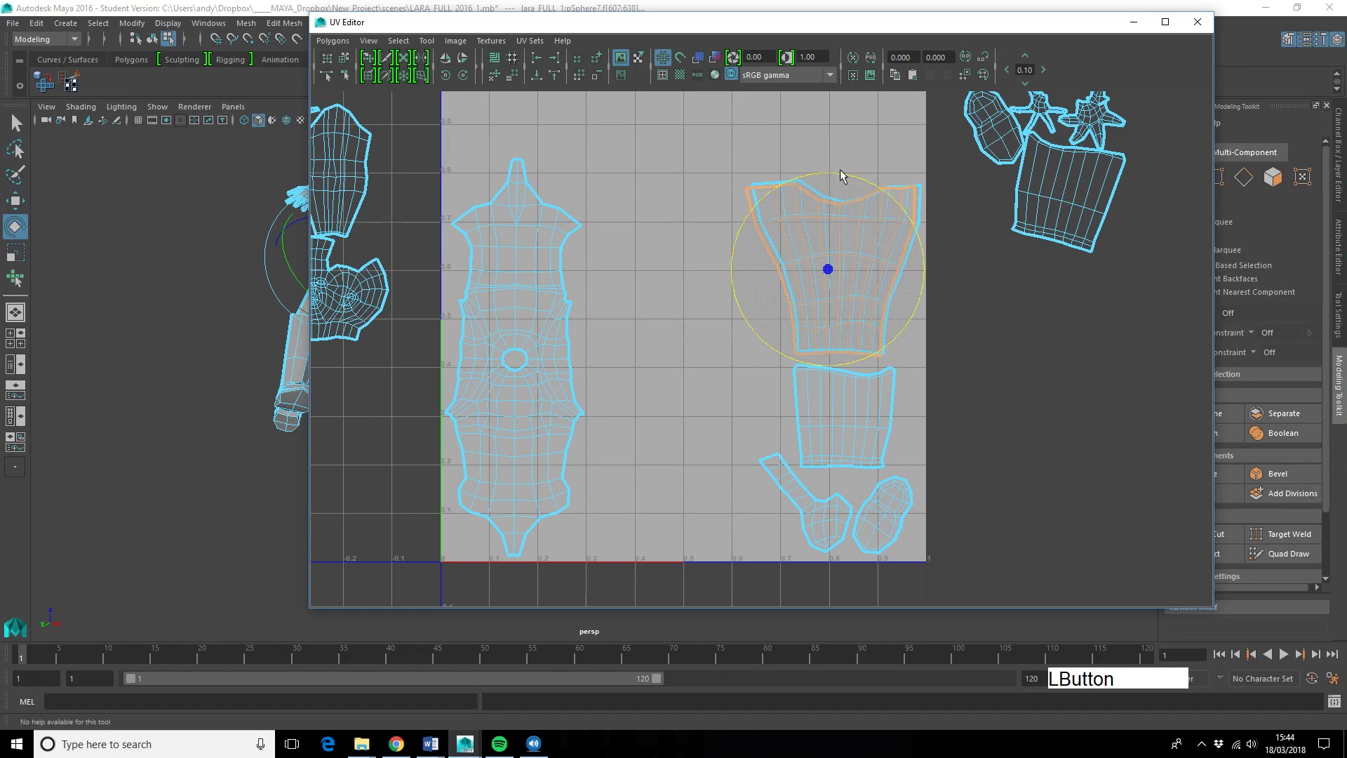
pyautogui.press('w')
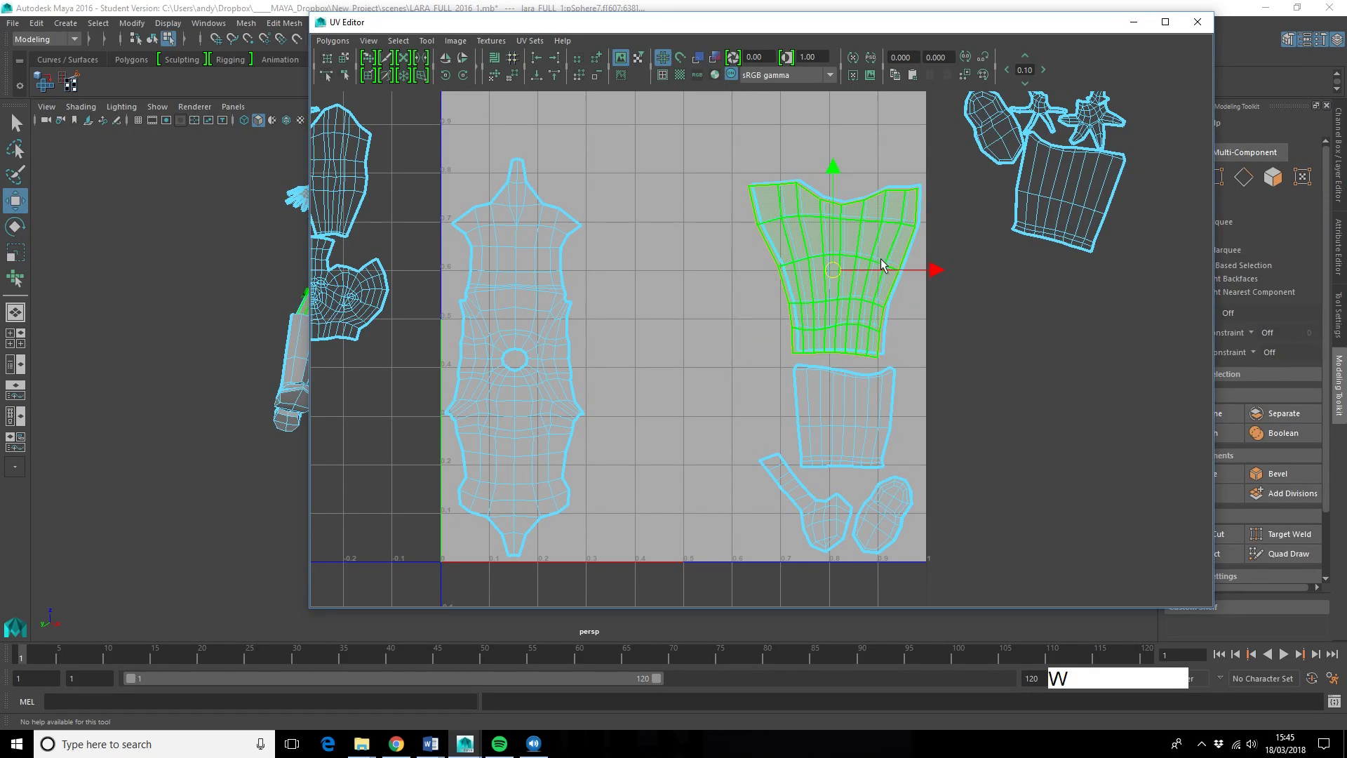
pyautogui.click(938, 271)
pyautogui.moveTo(938, 270); pyautogui.dragTo(941, 270)
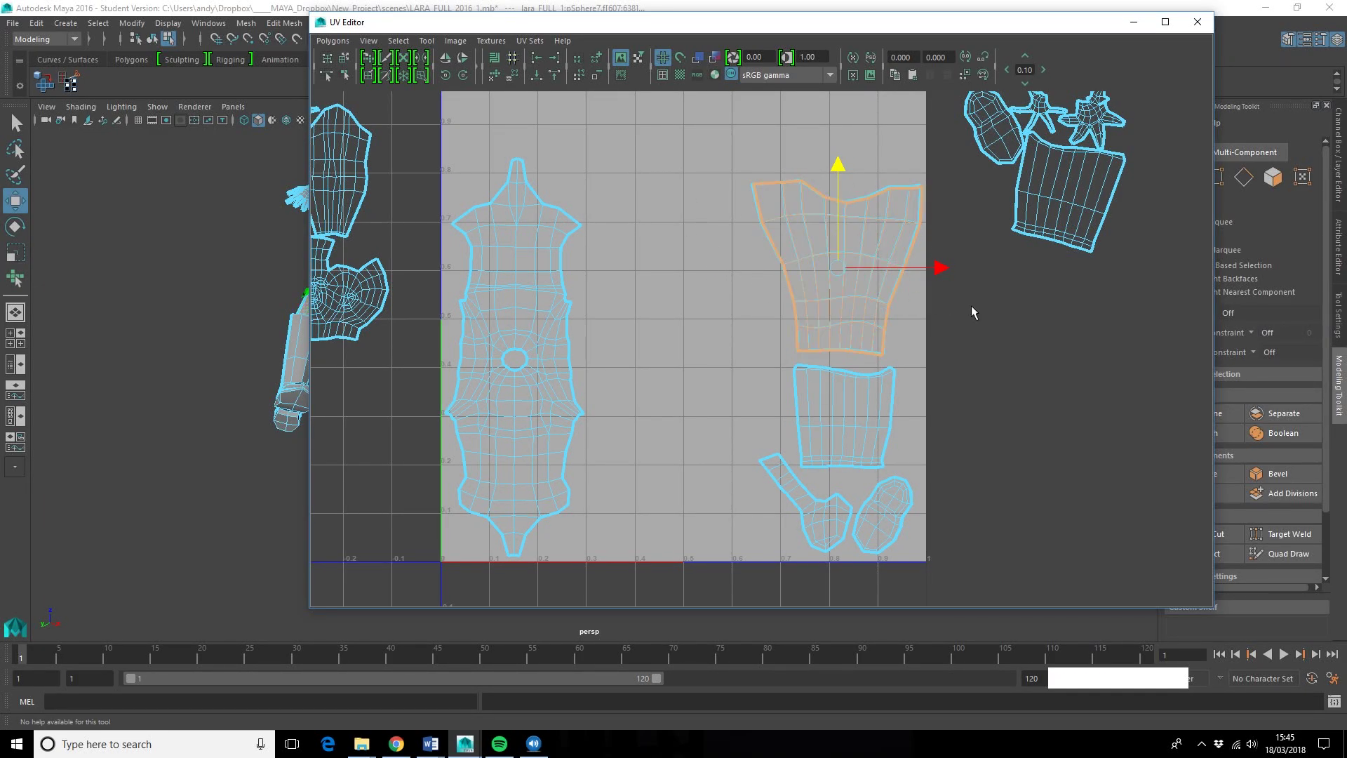
# - Move the aligned thigh shell horizontally back between the torso and left thigh shells, keeping it level and clear of both
pyautogui.click(875, 293)
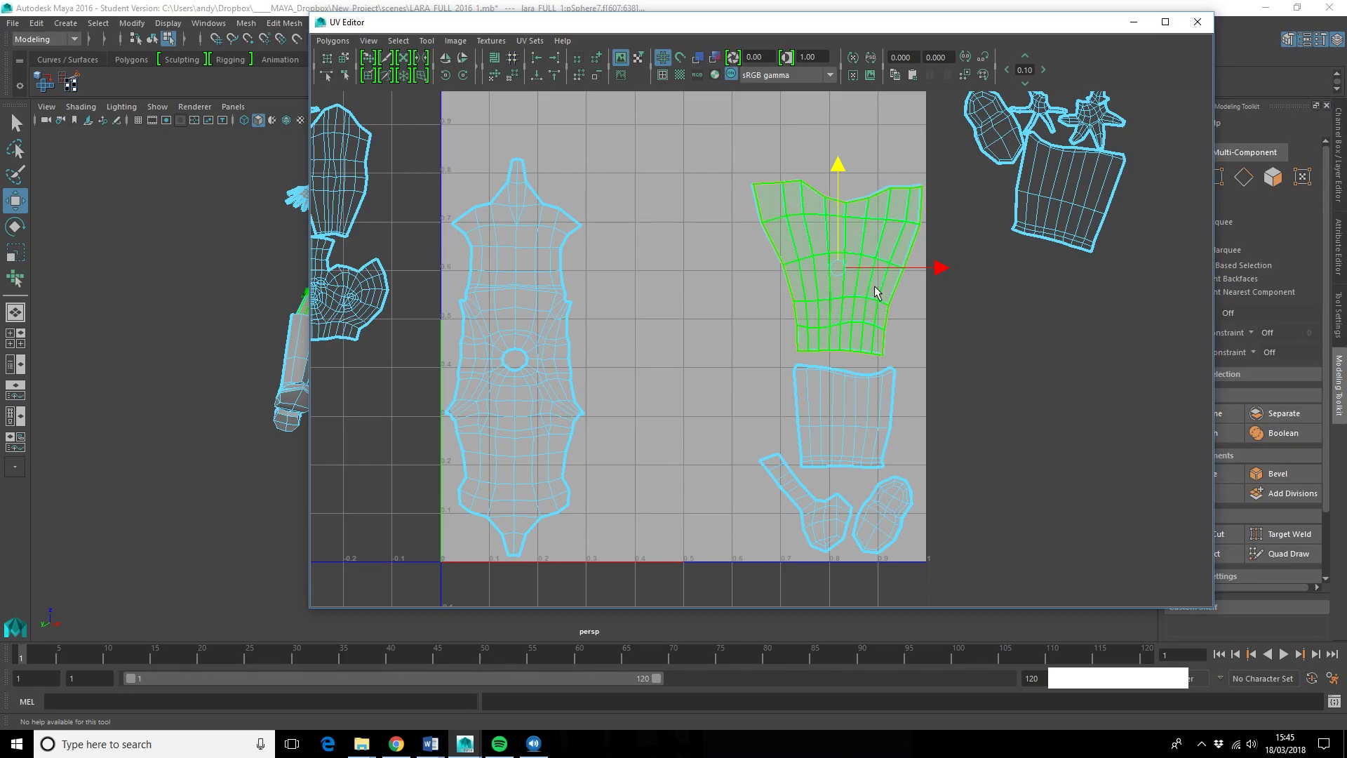
pyautogui.moveTo(940, 268); pyautogui.dragTo(767, 272)
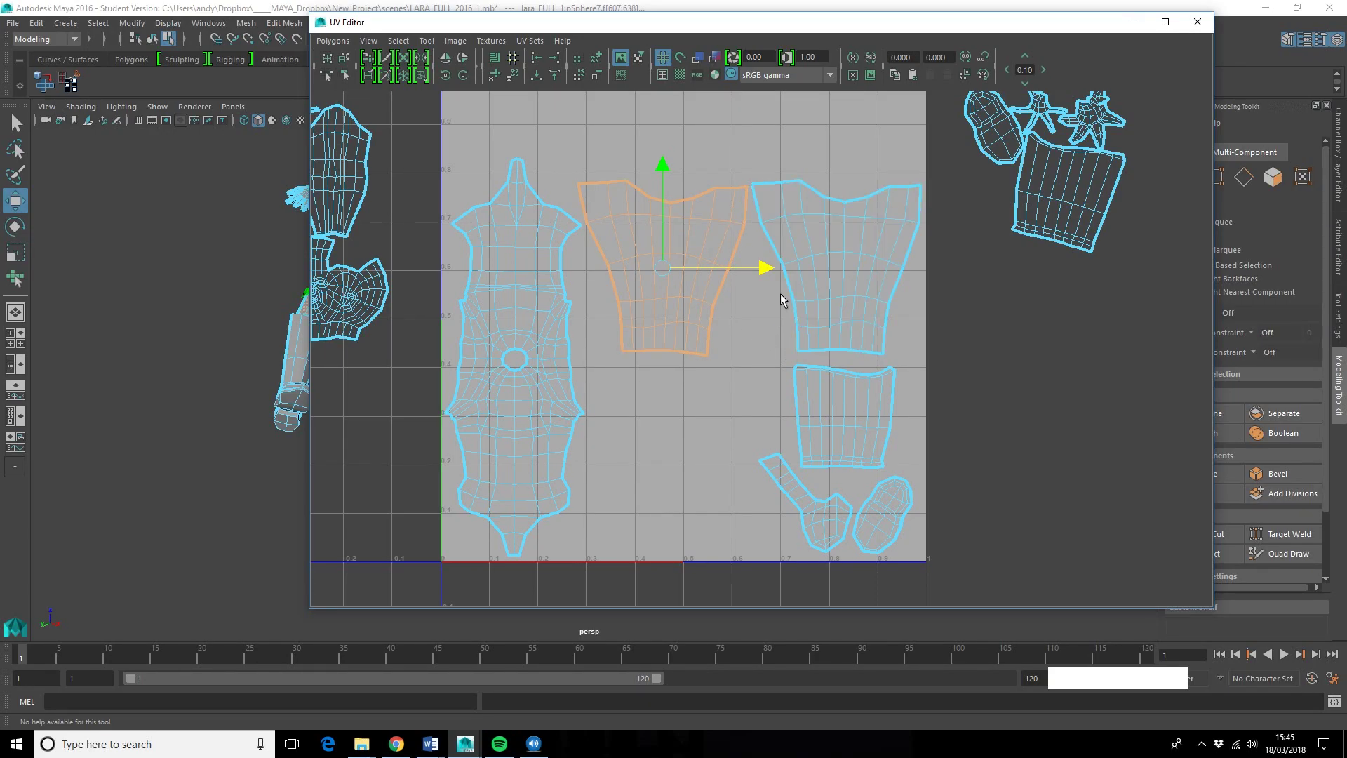
pyautogui.moveTo(767, 275); pyautogui.dragTo(765, 318)
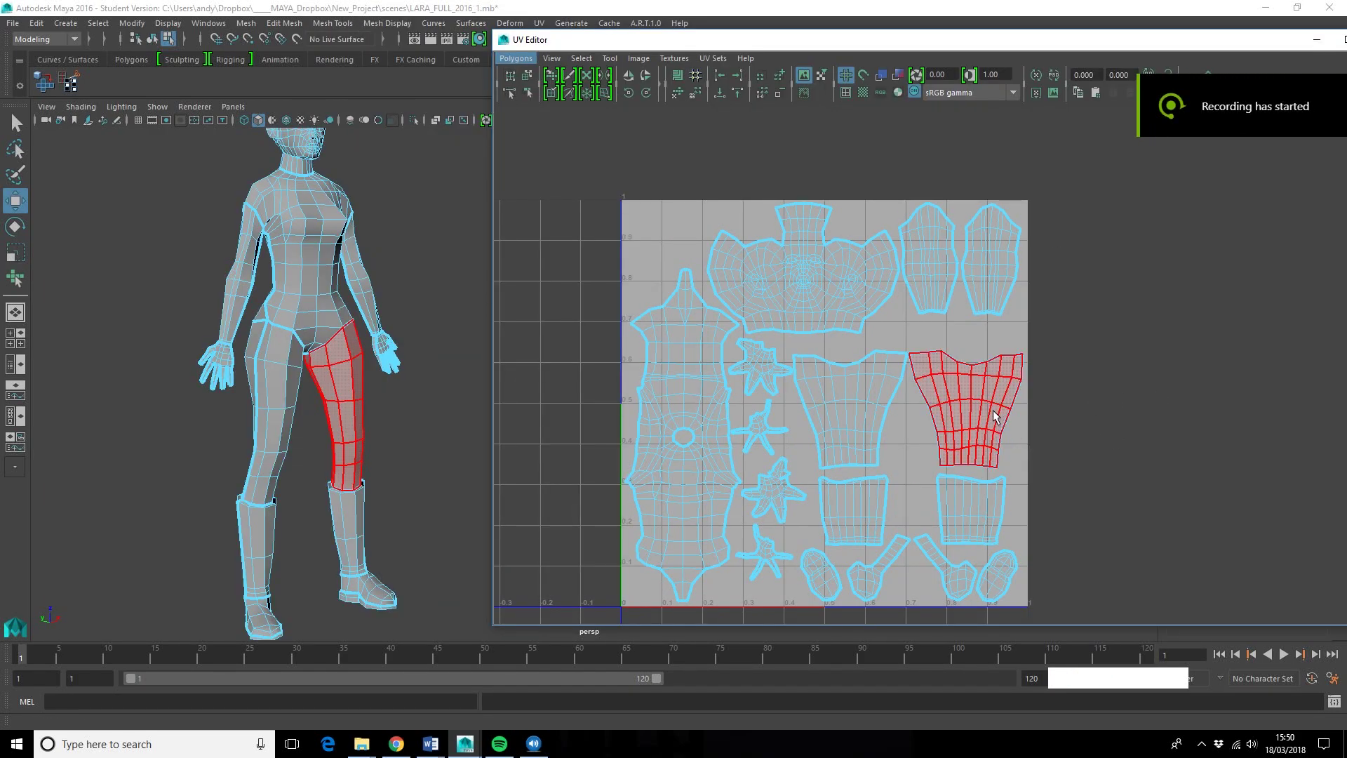
# - Try an automatic Layout UVs on all the character's shells with the non-overlapping, into-region settings, and undo it
pyautogui.scroll(-1, 947, 413)
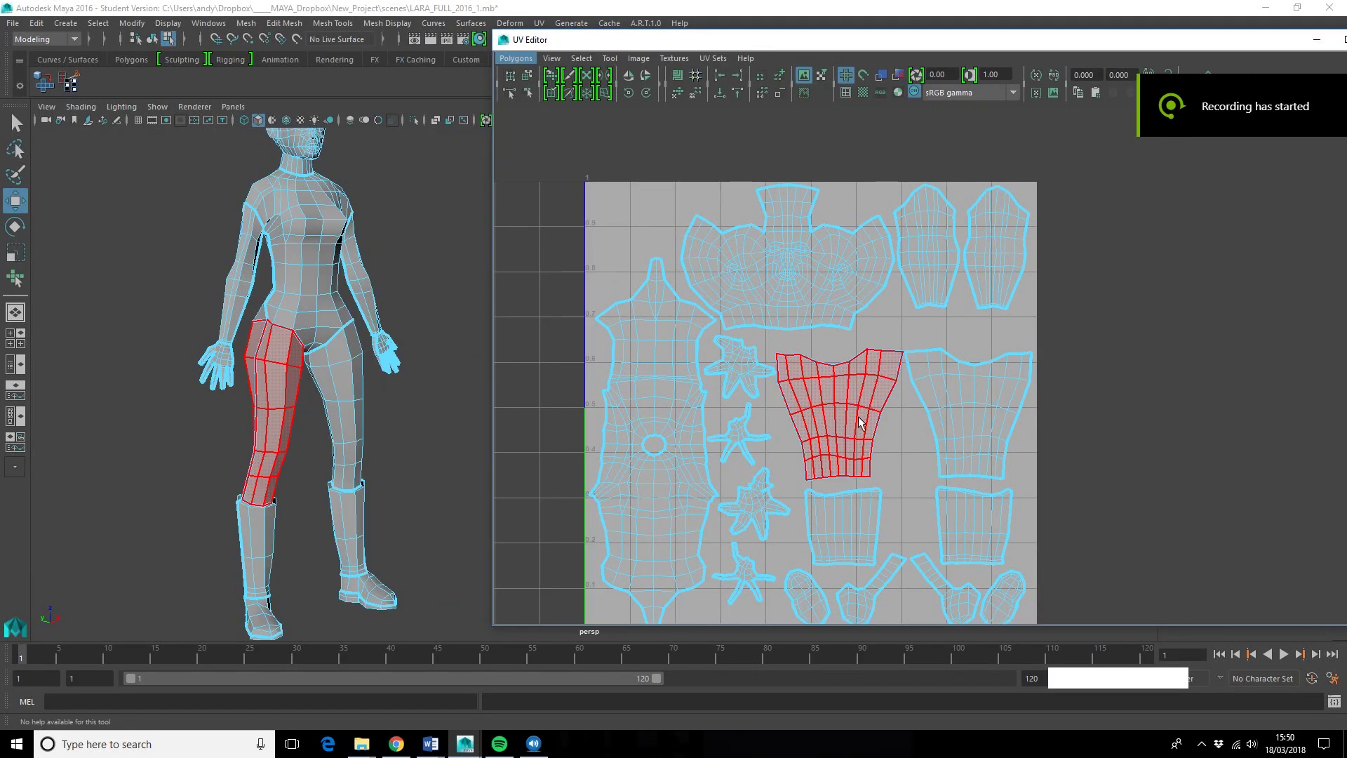
pyautogui.keyDown('alt'); pyautogui.moveTo(1028, 418); pyautogui.dragTo(1039, 373, button='middle'); pyautogui.keyUp('alt')
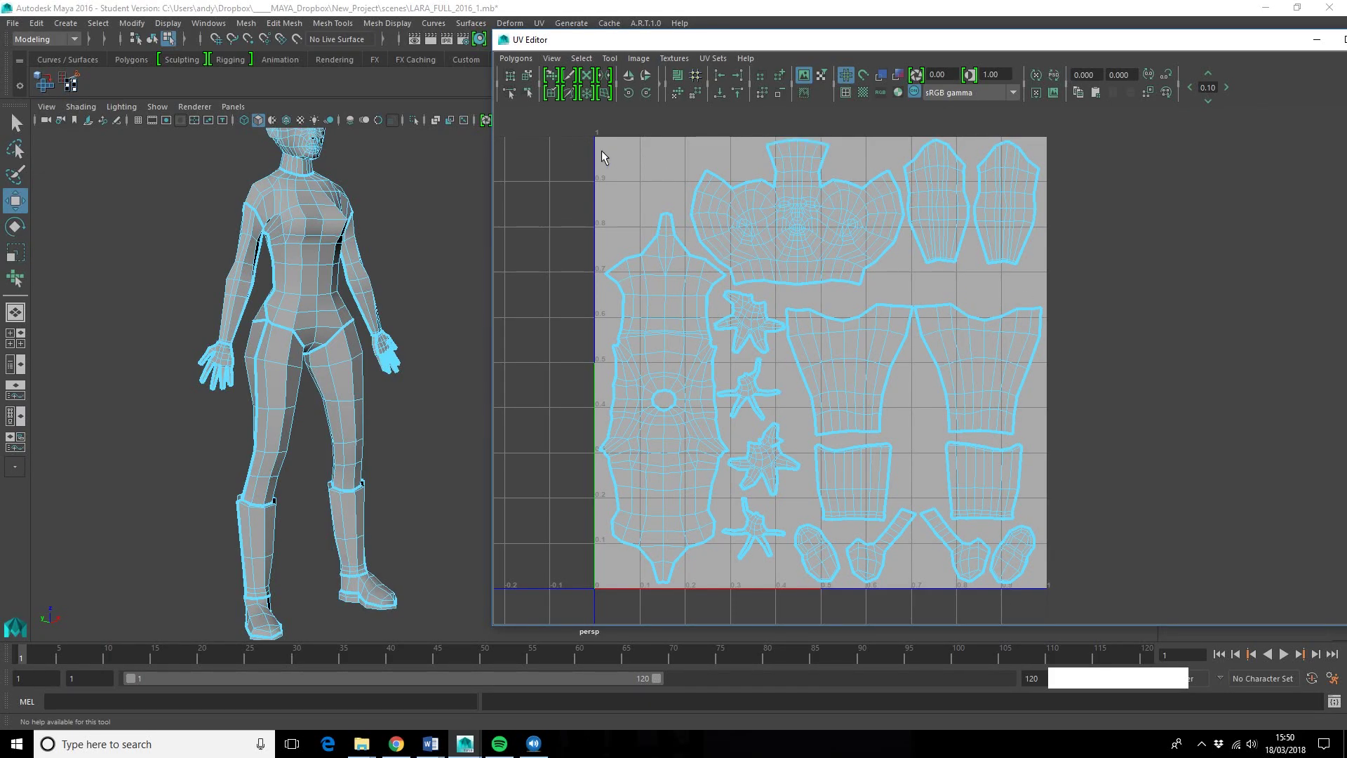
pyautogui.moveTo(568, 121); pyautogui.dragTo(1103, 602)
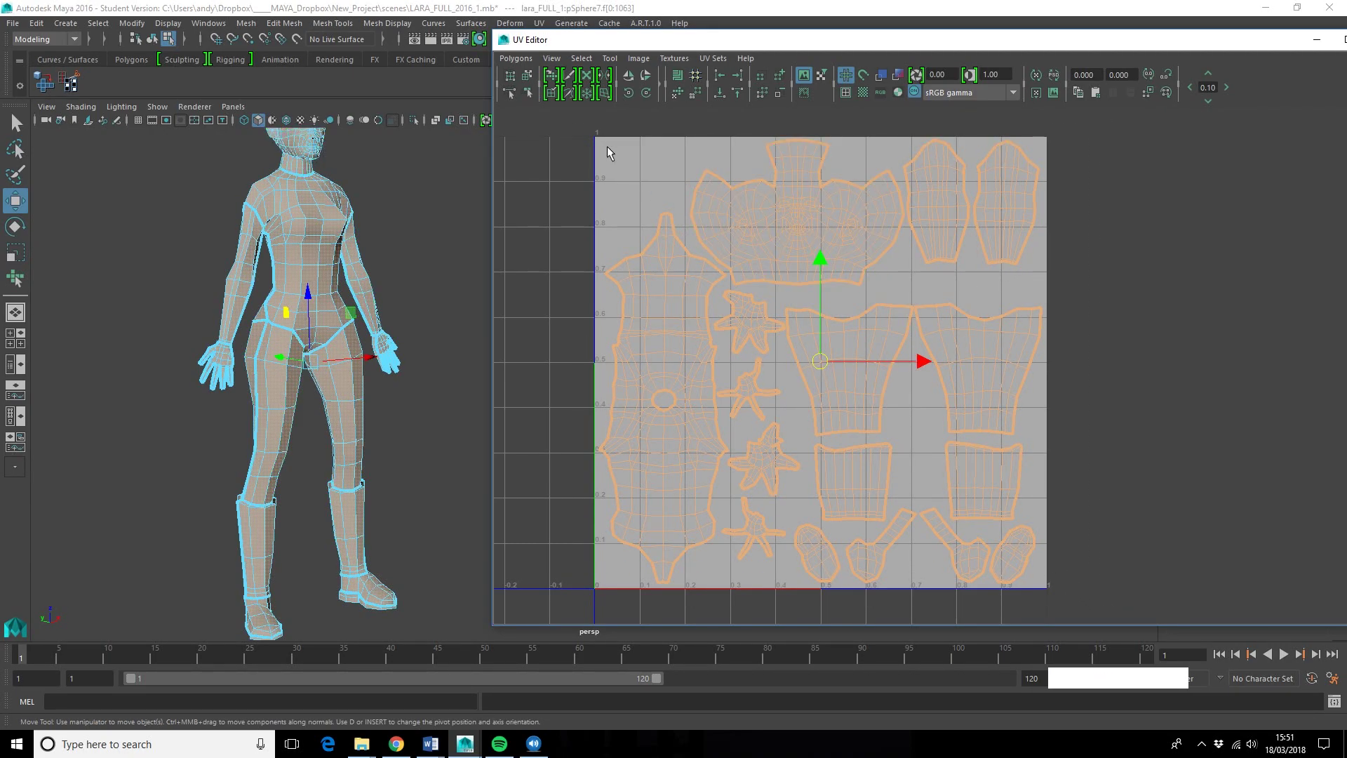
pyautogui.click(524, 60)
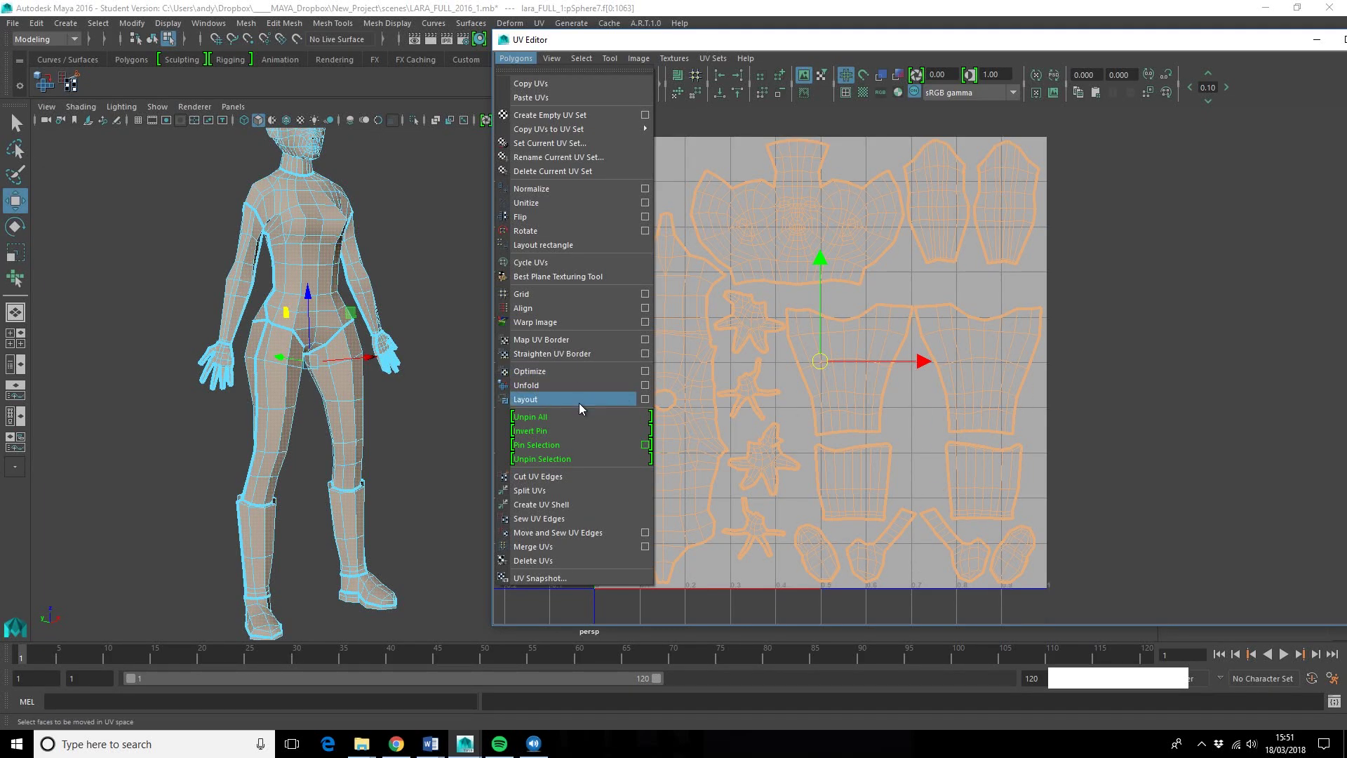
pyautogui.click(651, 402)
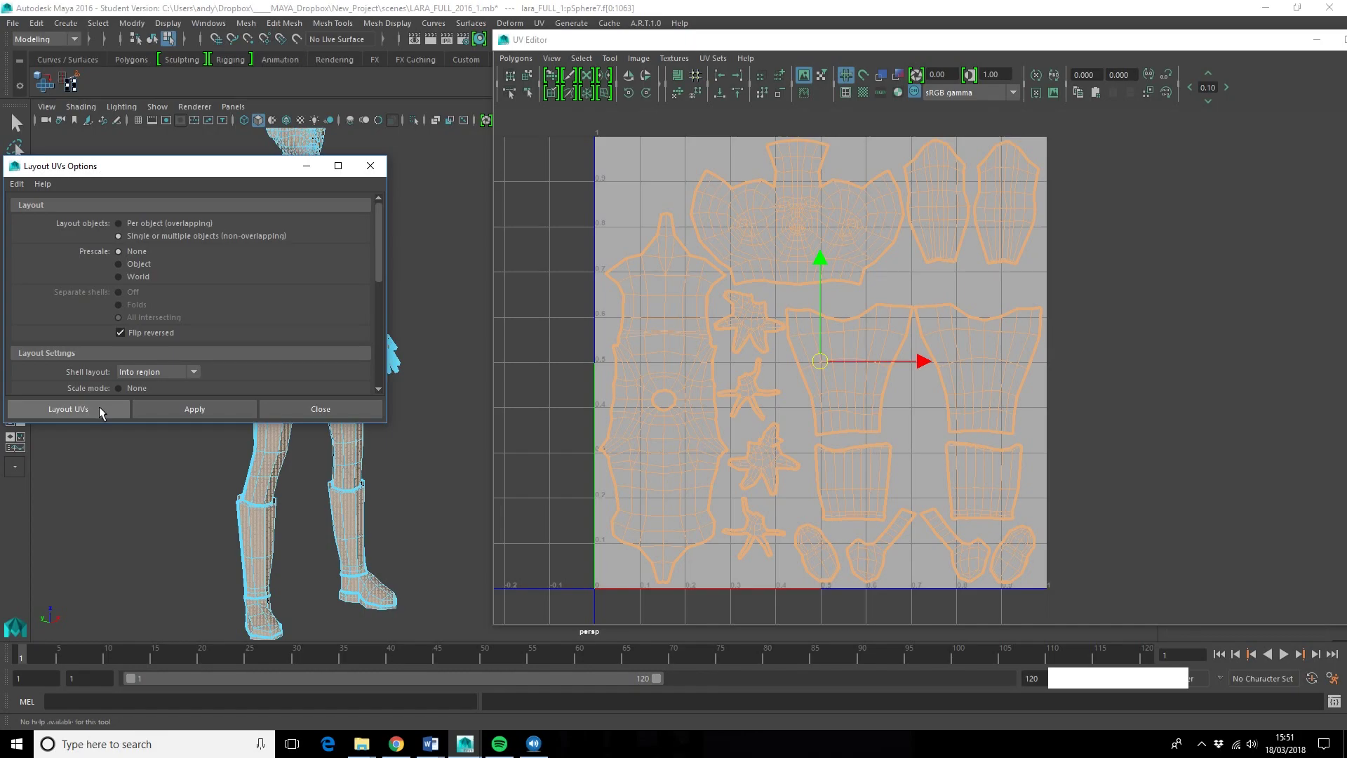
pyautogui.click(99, 407)
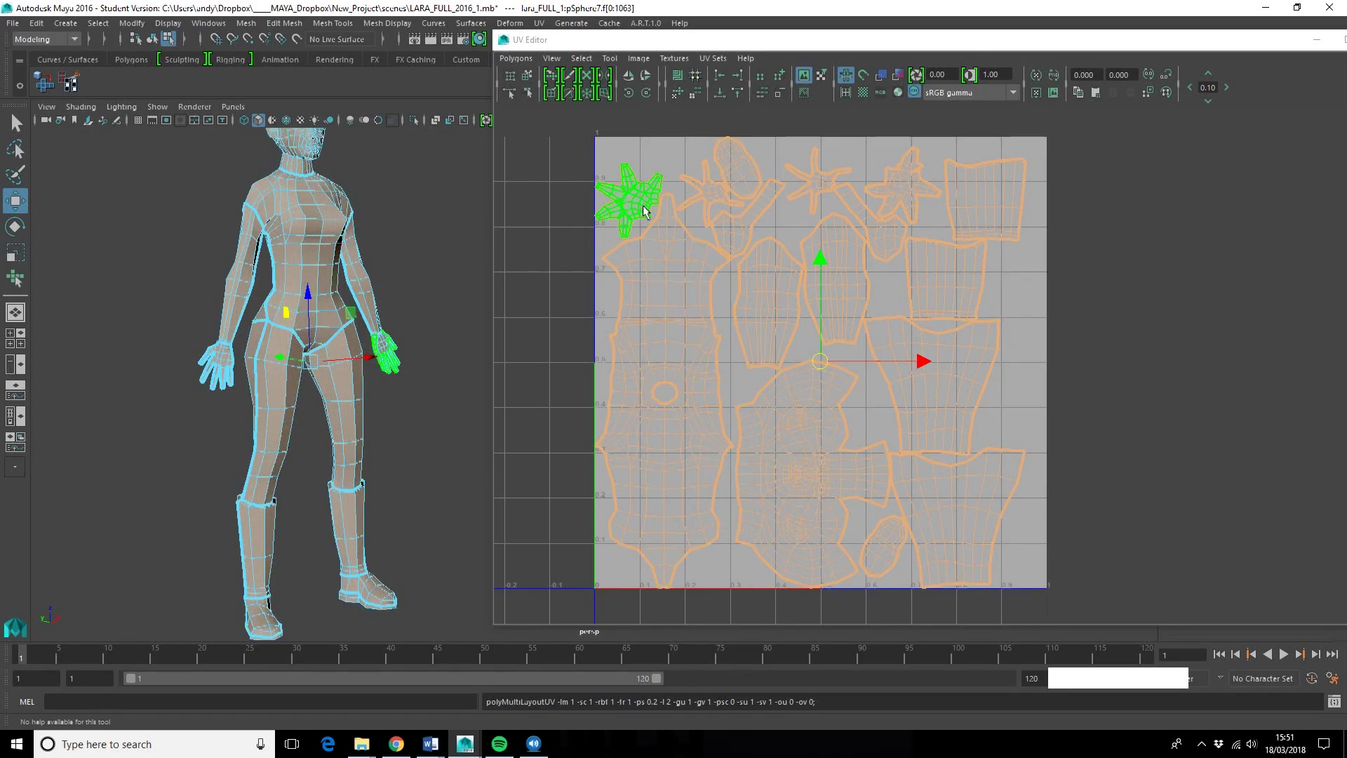
pyautogui.hotkey('ctrl', 'z')
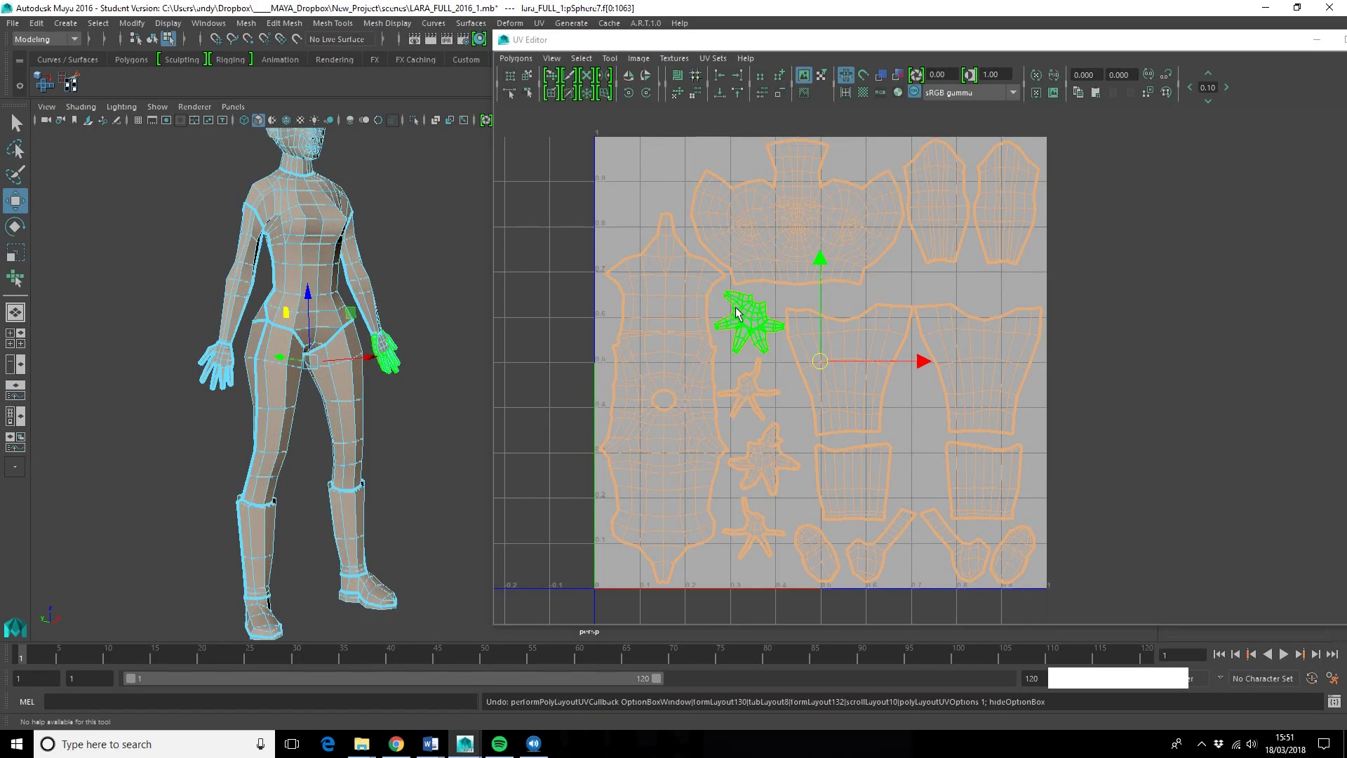
pyautogui.hotkey('alt', 'F9')
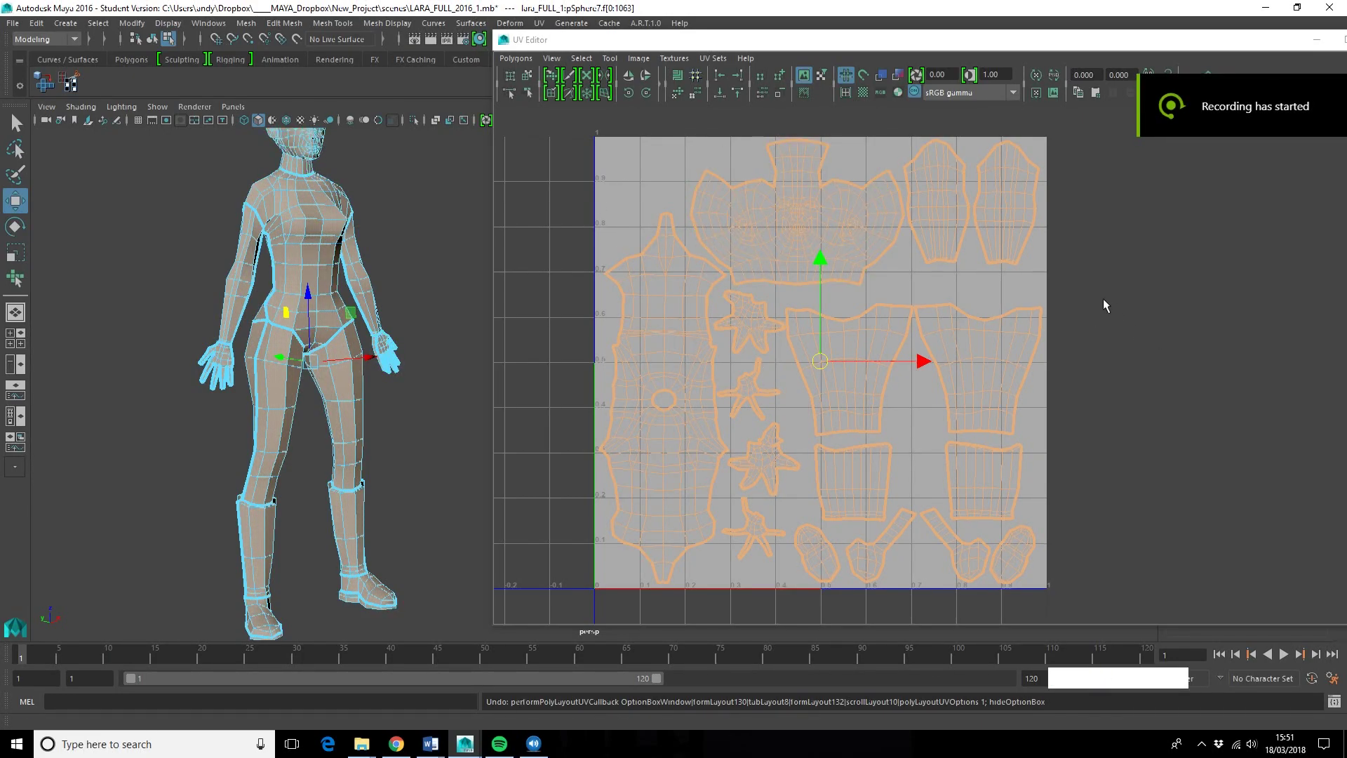
# - Set up a UV snapshot at 4096 by 4096 pixels and decline to overwrite the existing image file
pyautogui.click(1103, 301)
pyautogui.moveTo(878, 39); pyautogui.dragTo(727, 25)
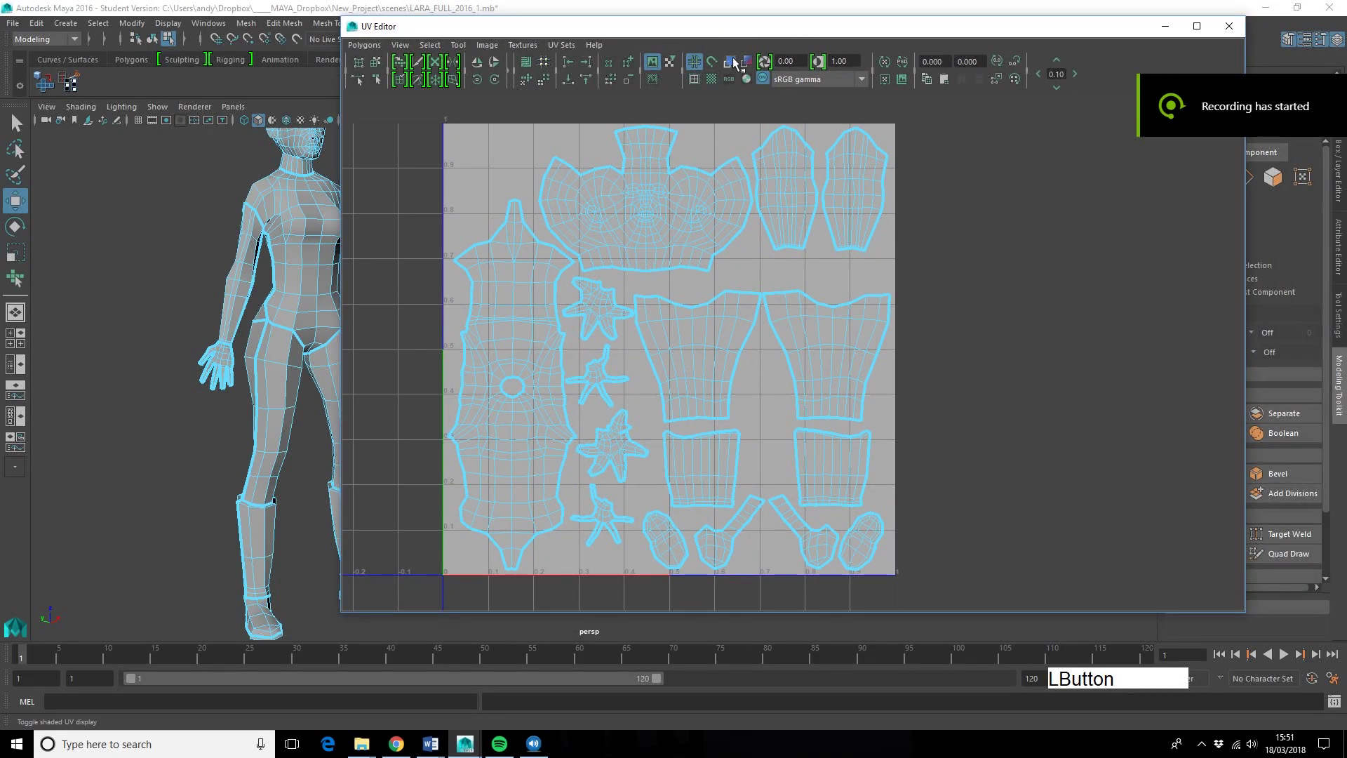
pyautogui.click(364, 44)
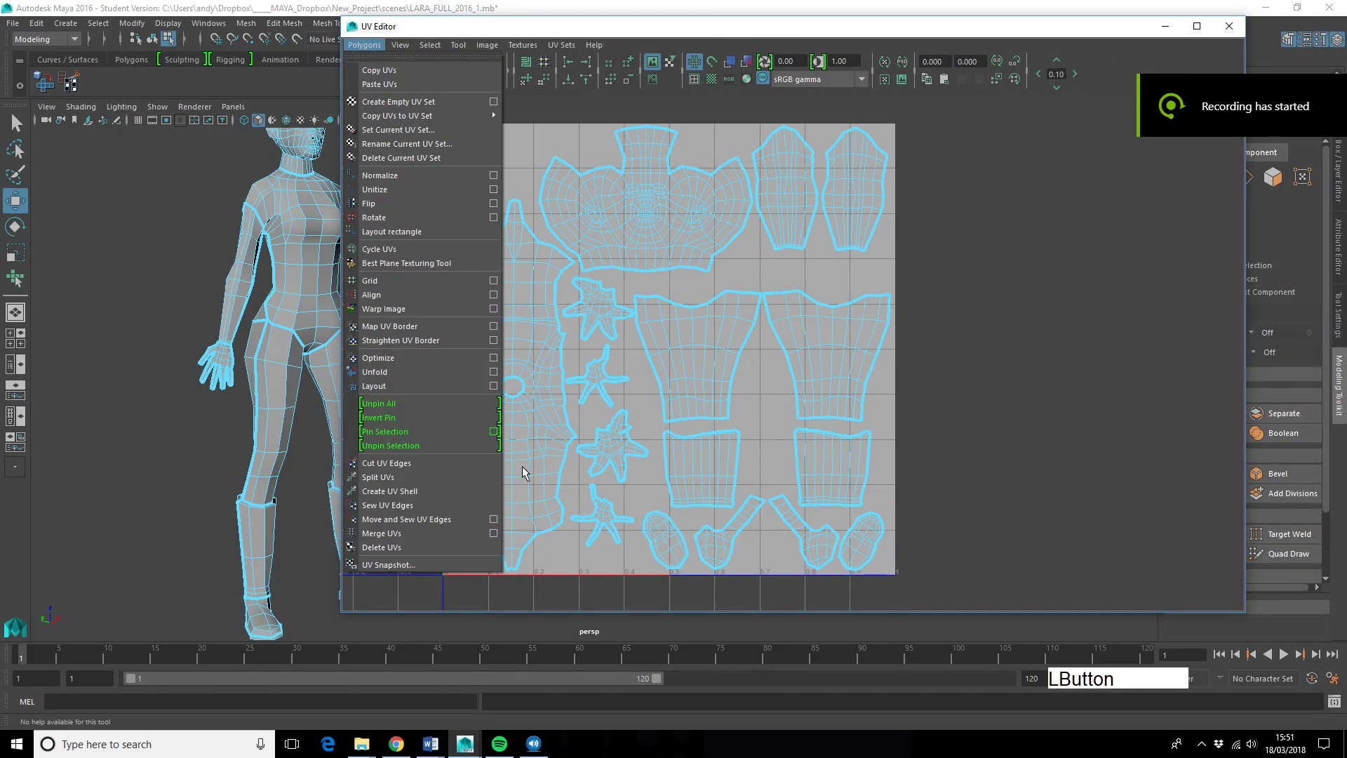
pyautogui.click(391, 565)
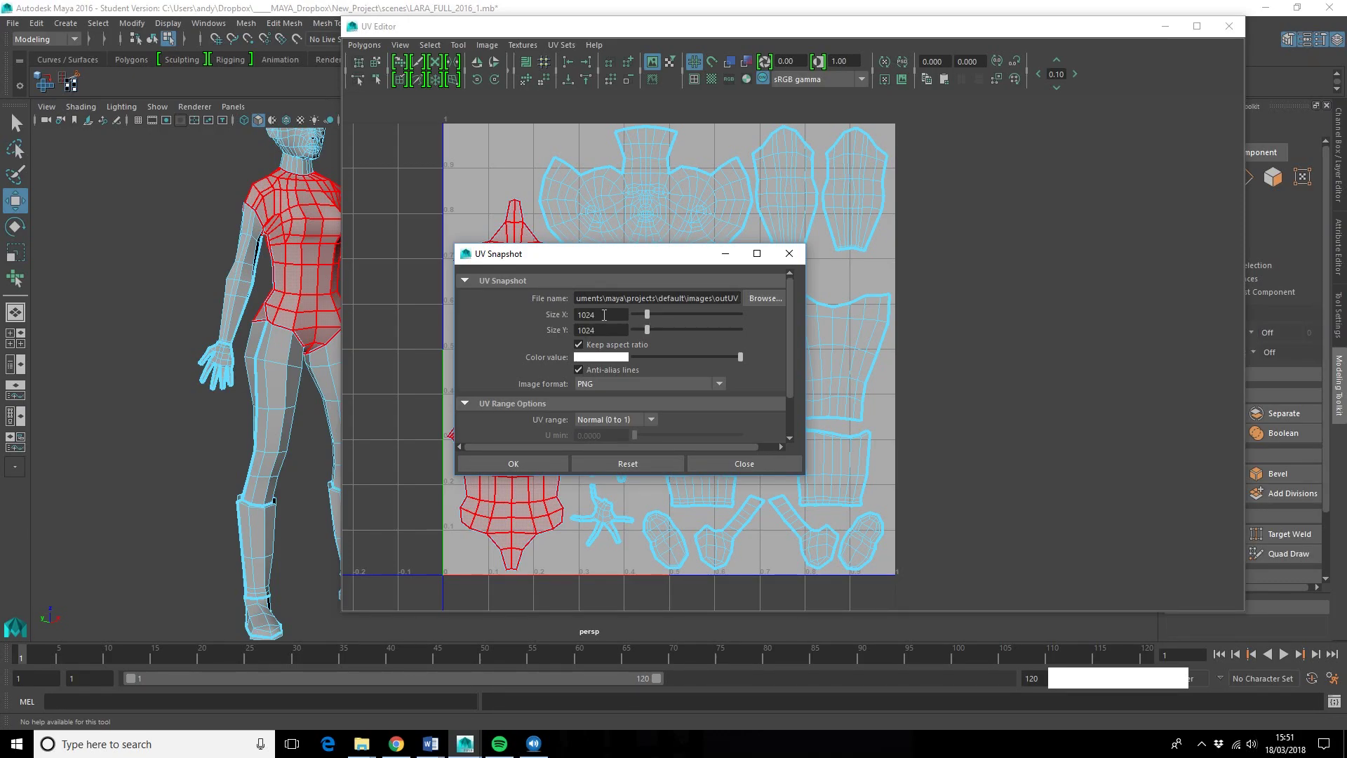
pyautogui.doubleClick(576, 315)
pyautogui.press('BackSpace')
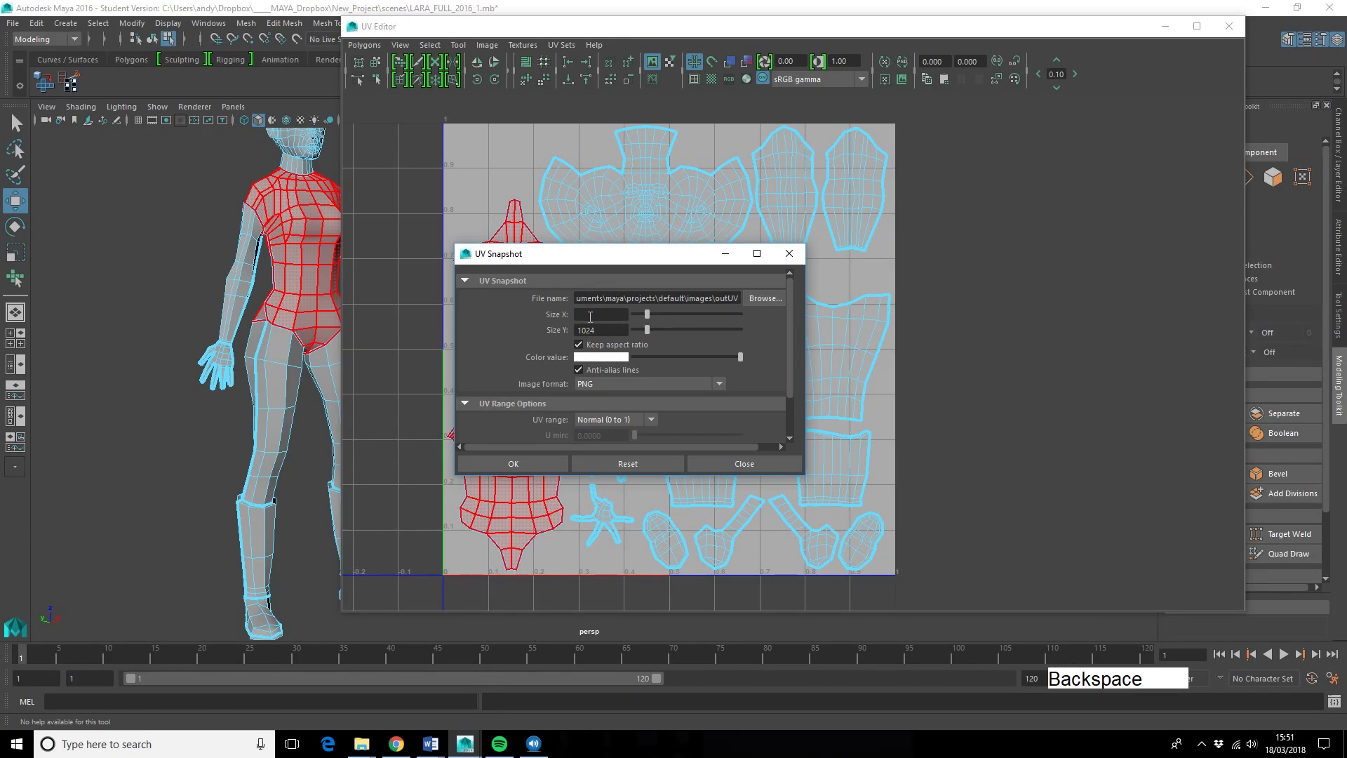
pyautogui.write('4096')
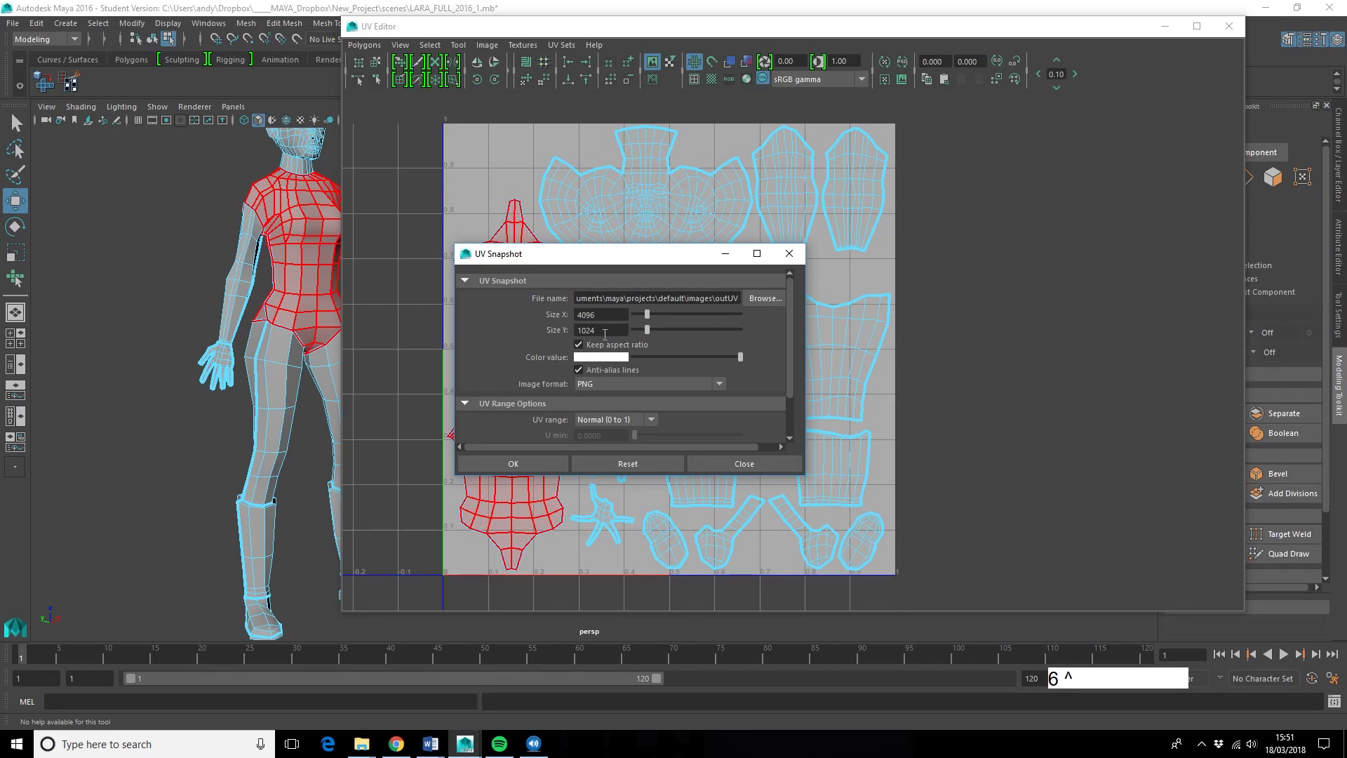
pyautogui.moveTo(605, 335); pyautogui.dragTo(583, 329)
pyautogui.click(545, 462)
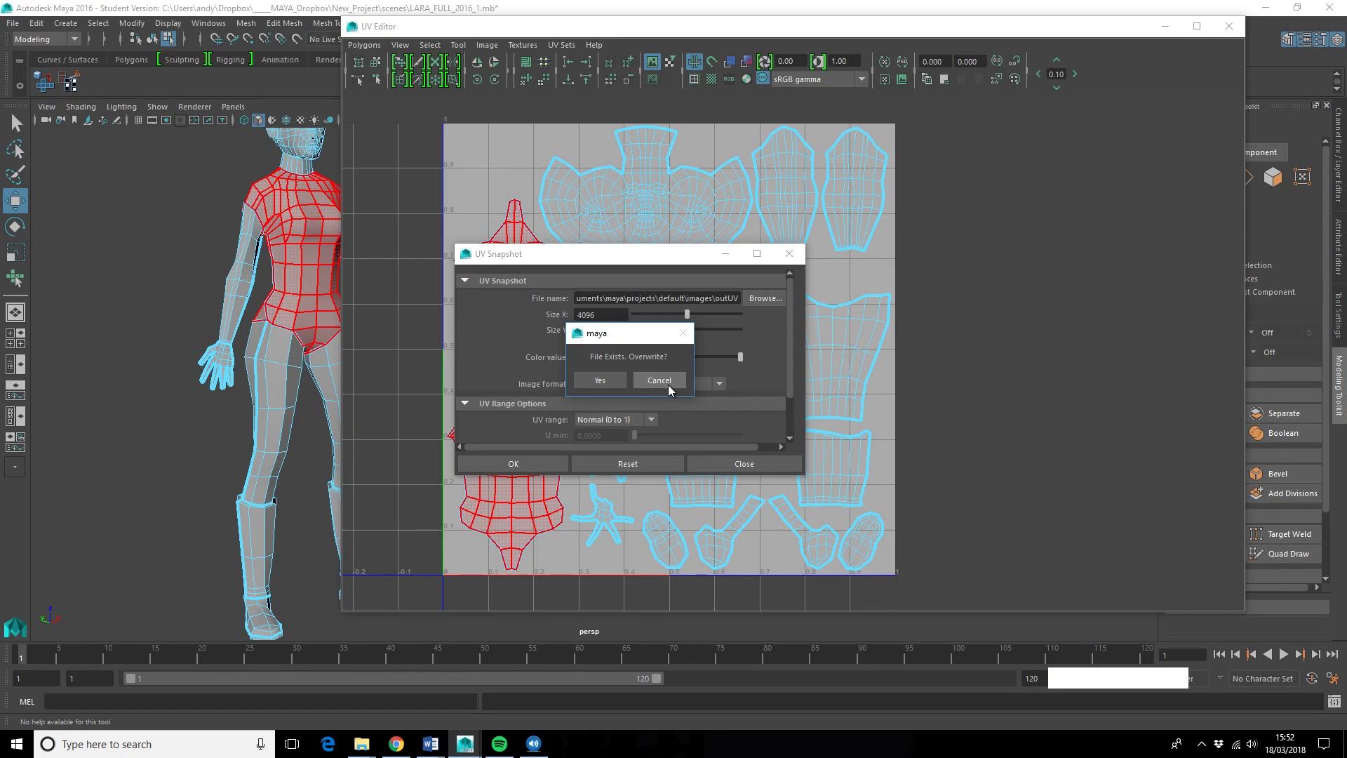
pyautogui.click(668, 384)
# - Set the snapshot's output file to outUV_1.png in the default project's images folder
pyautogui.click(762, 299)
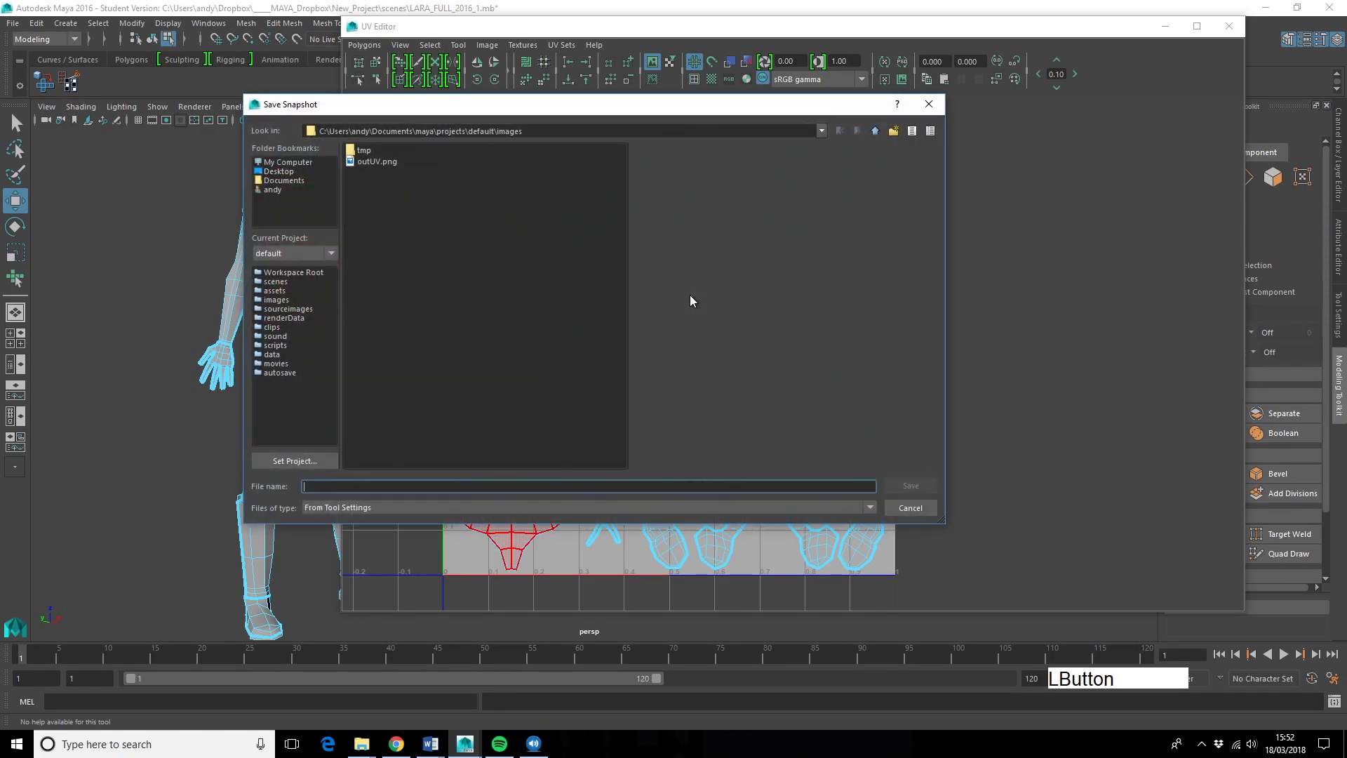
pyautogui.click(376, 161)
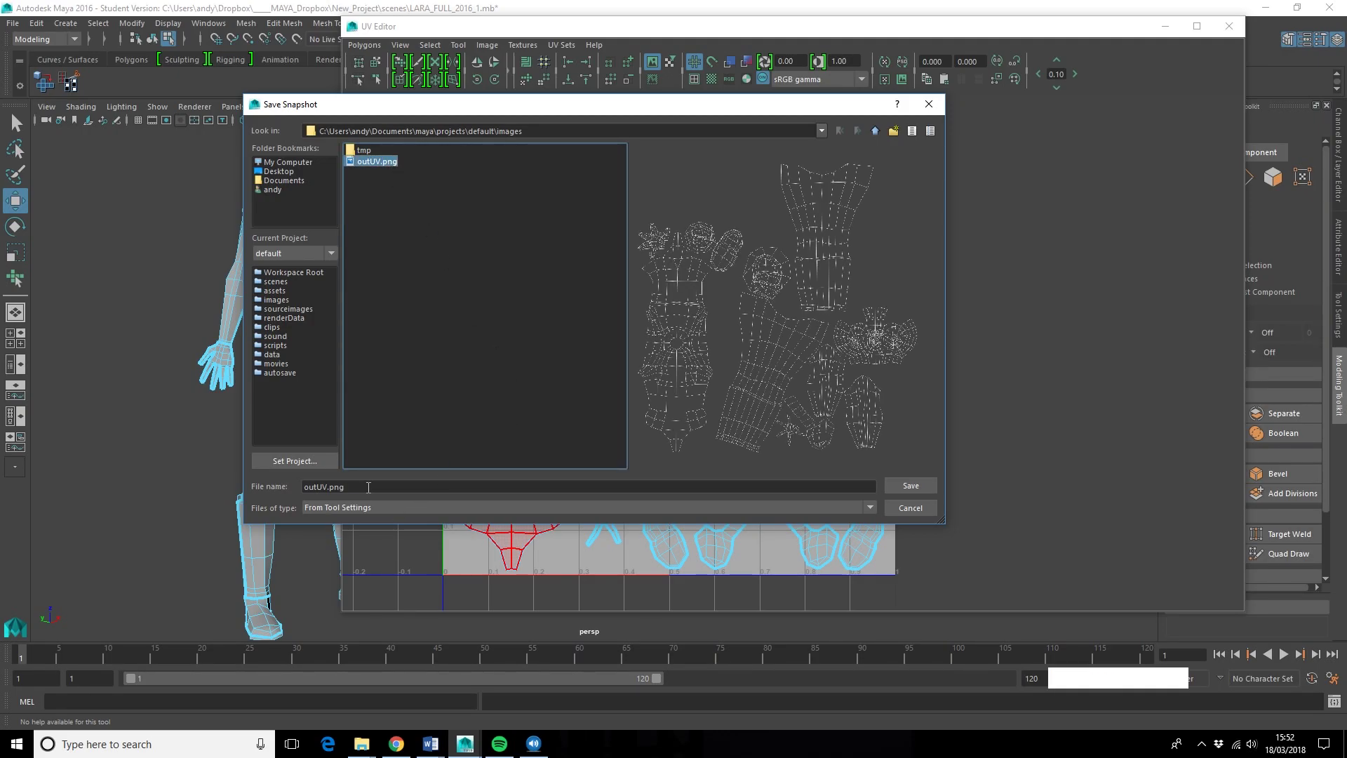
pyautogui.click(336, 487)
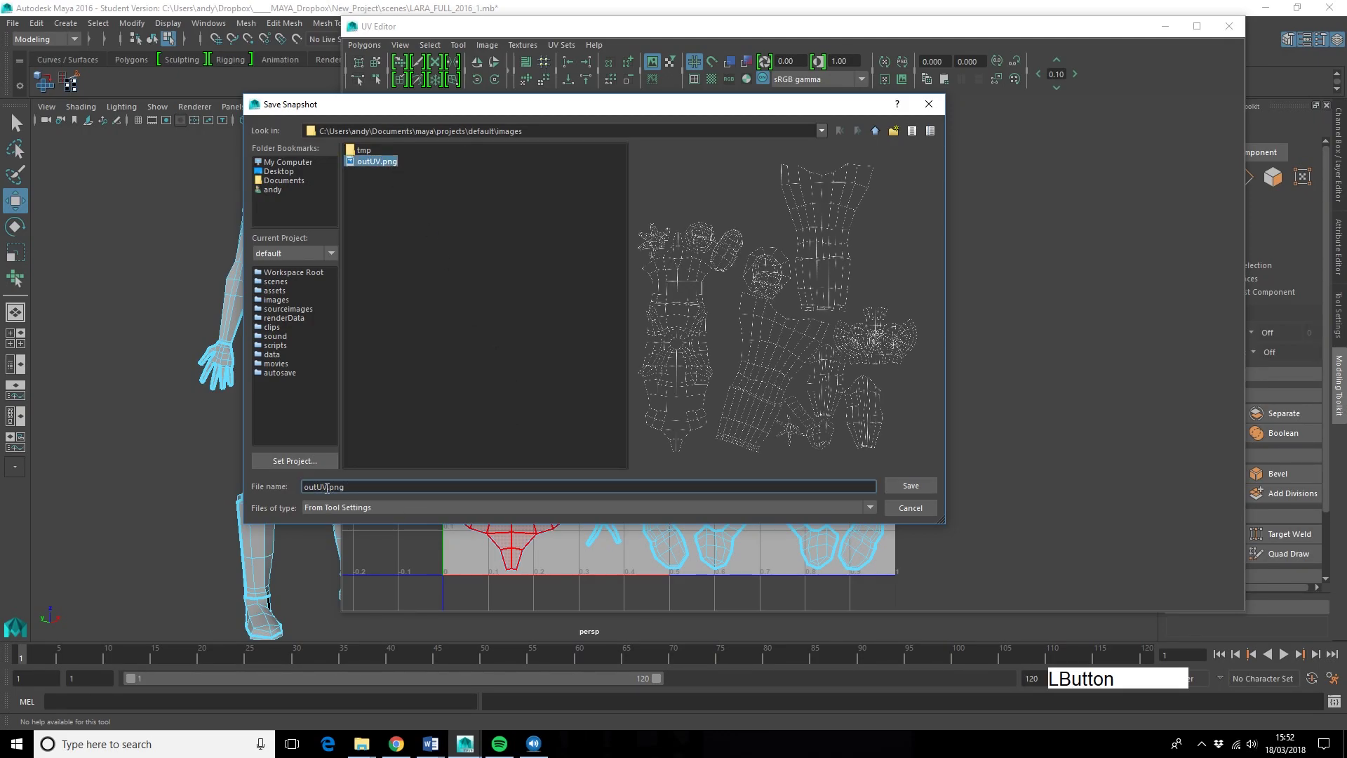
pyautogui.write('_1')
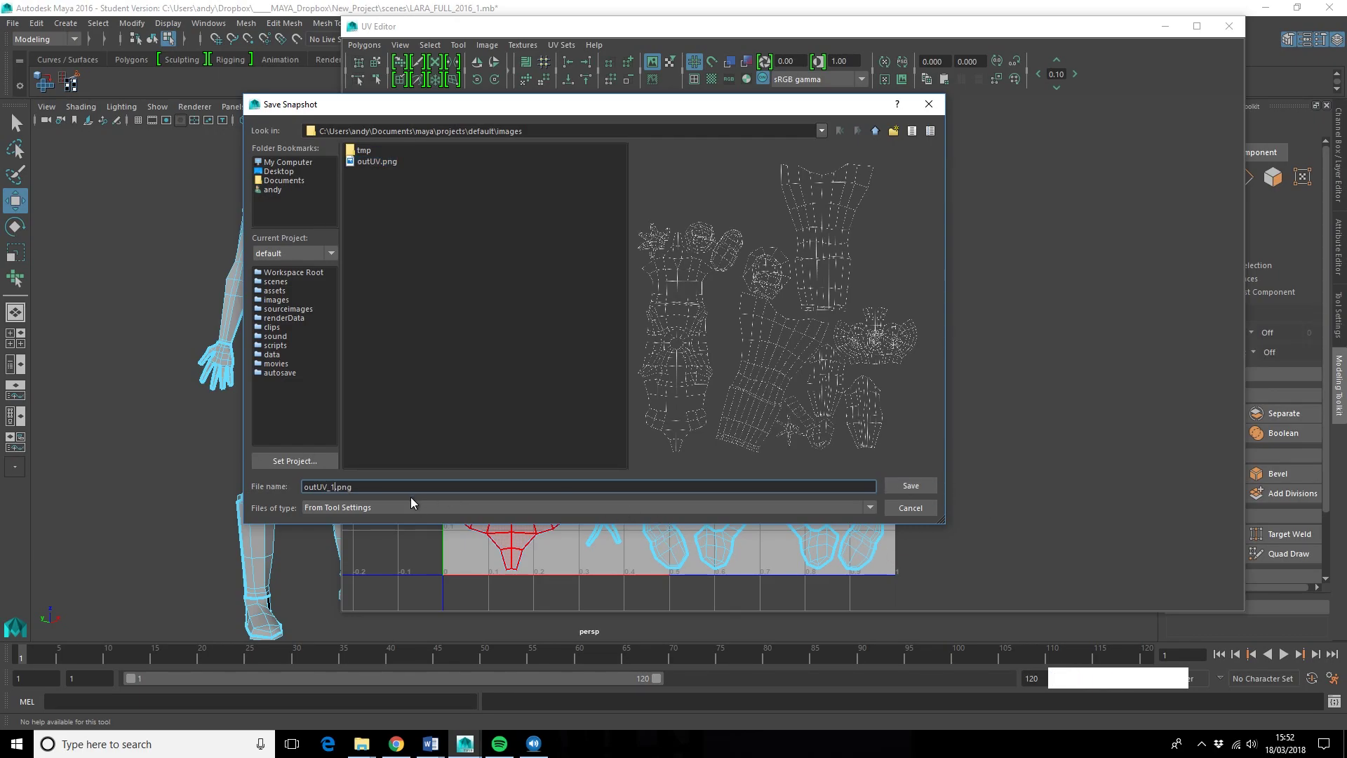
pyautogui.click(909, 486)
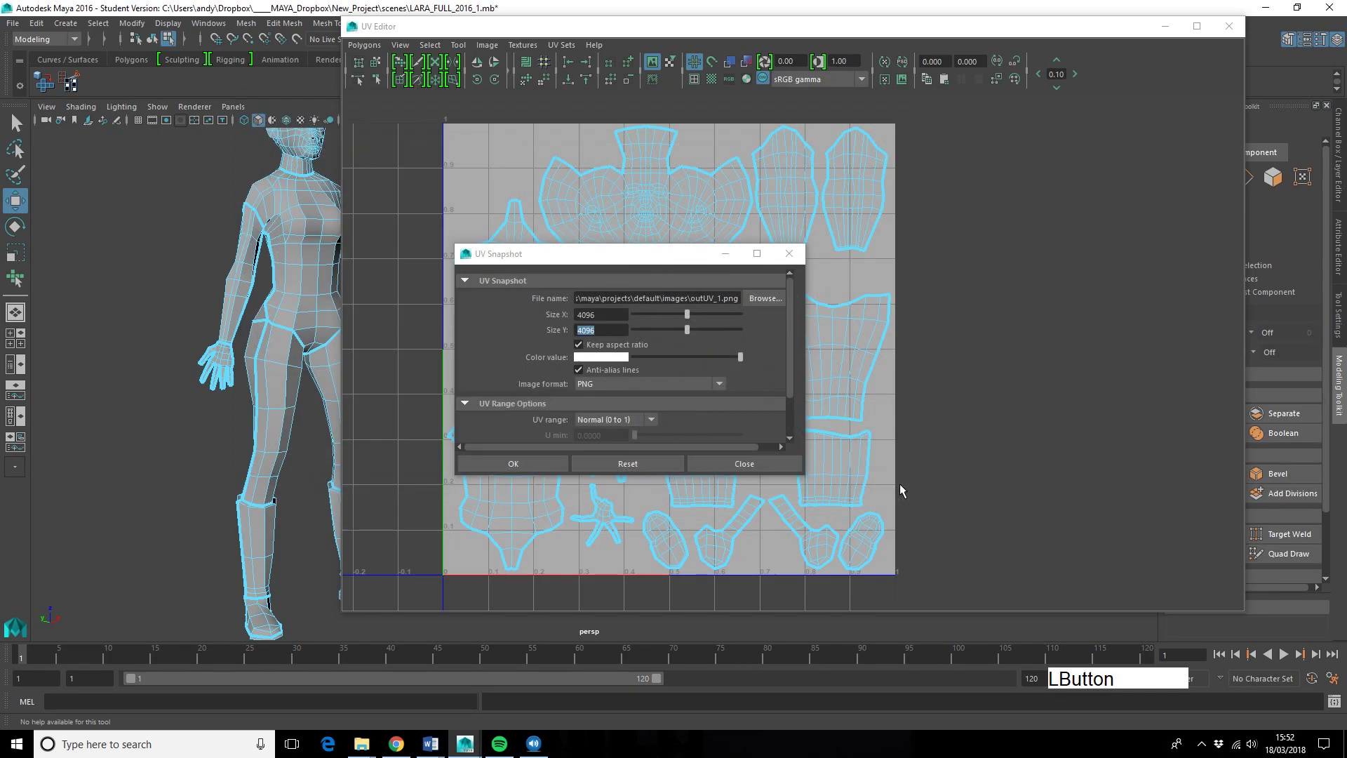
# - Select all the UV shells in the tile and export the UV snapshot
pyautogui.click(499, 458)
pyautogui.click(895, 522)
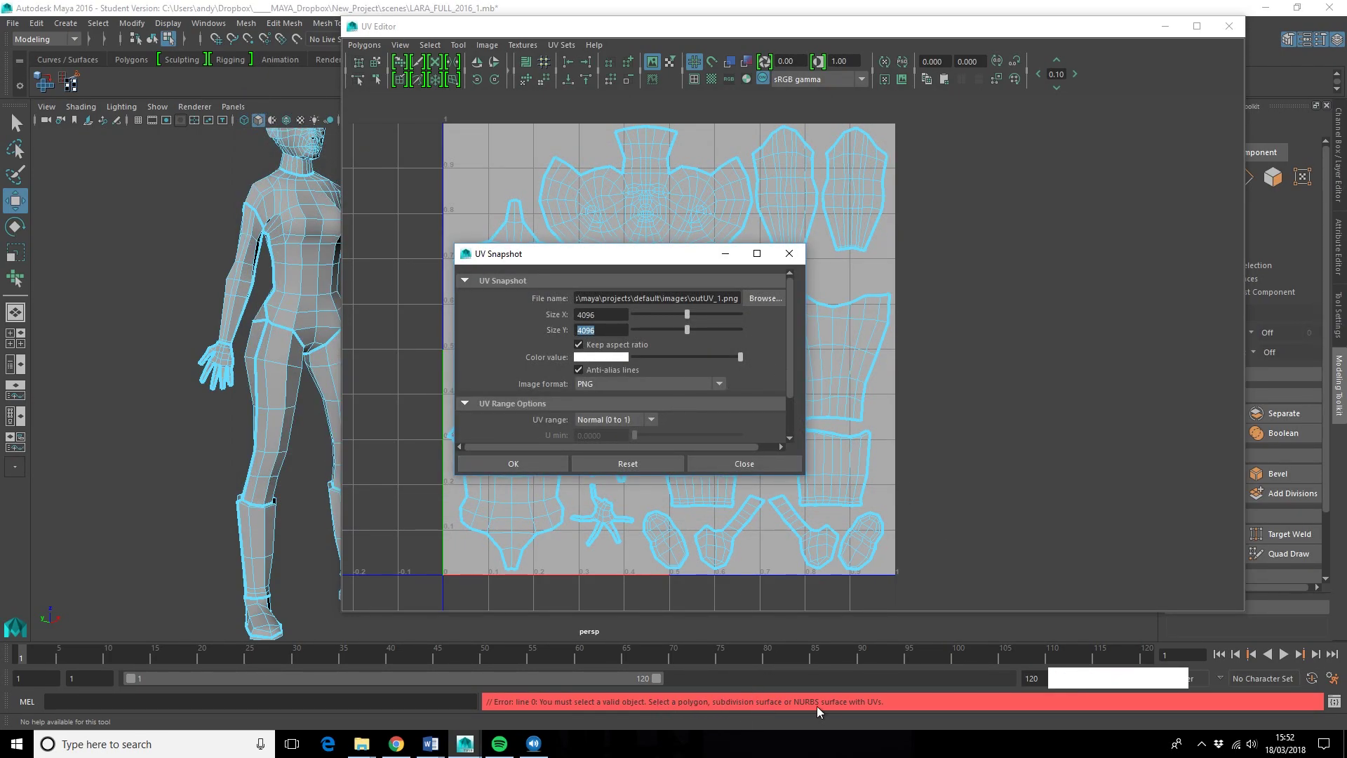
pyautogui.click(838, 492)
pyautogui.moveTo(649, 261); pyautogui.dragTo(255, 227)
pyautogui.click(543, 240)
pyautogui.moveTo(433, 111); pyautogui.dragTo(991, 609)
pyautogui.moveTo(198, 221); pyautogui.dragTo(354, 205)
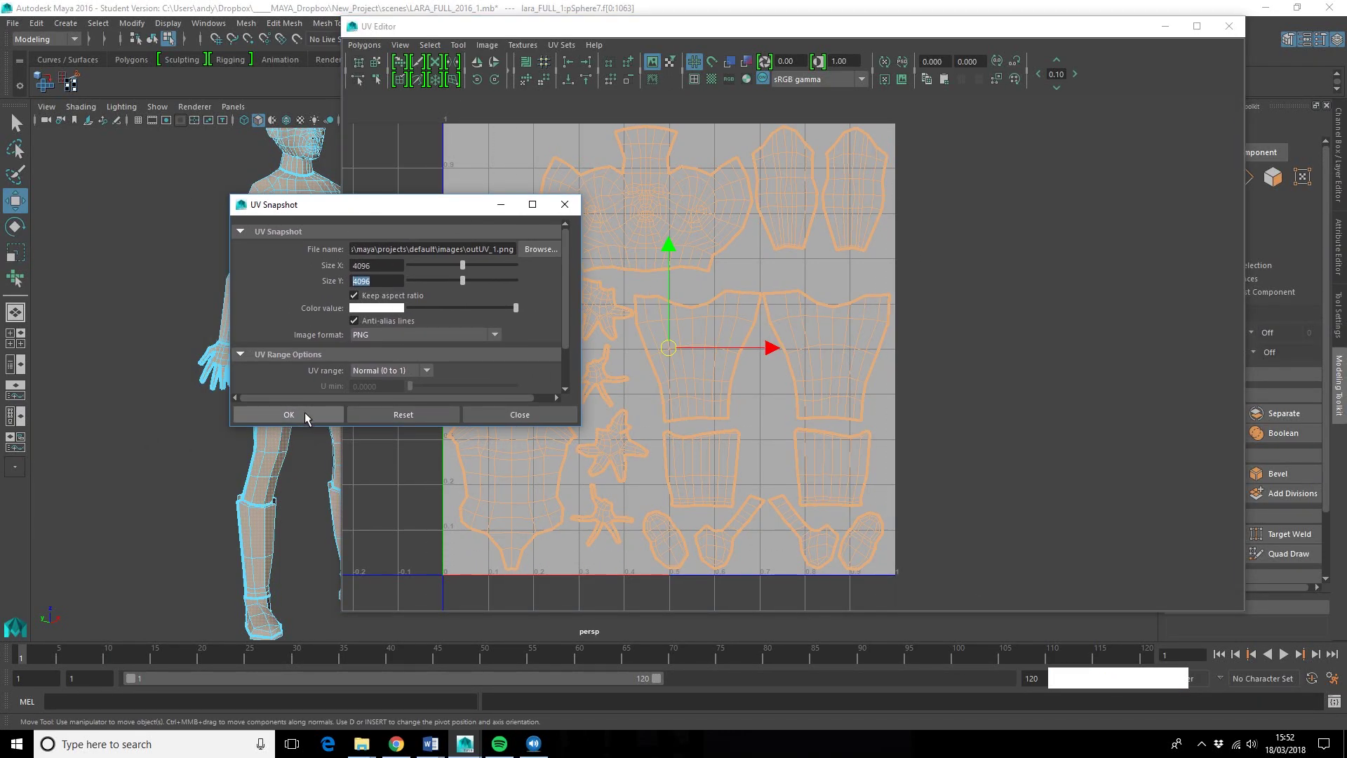
pyautogui.click(305, 412)
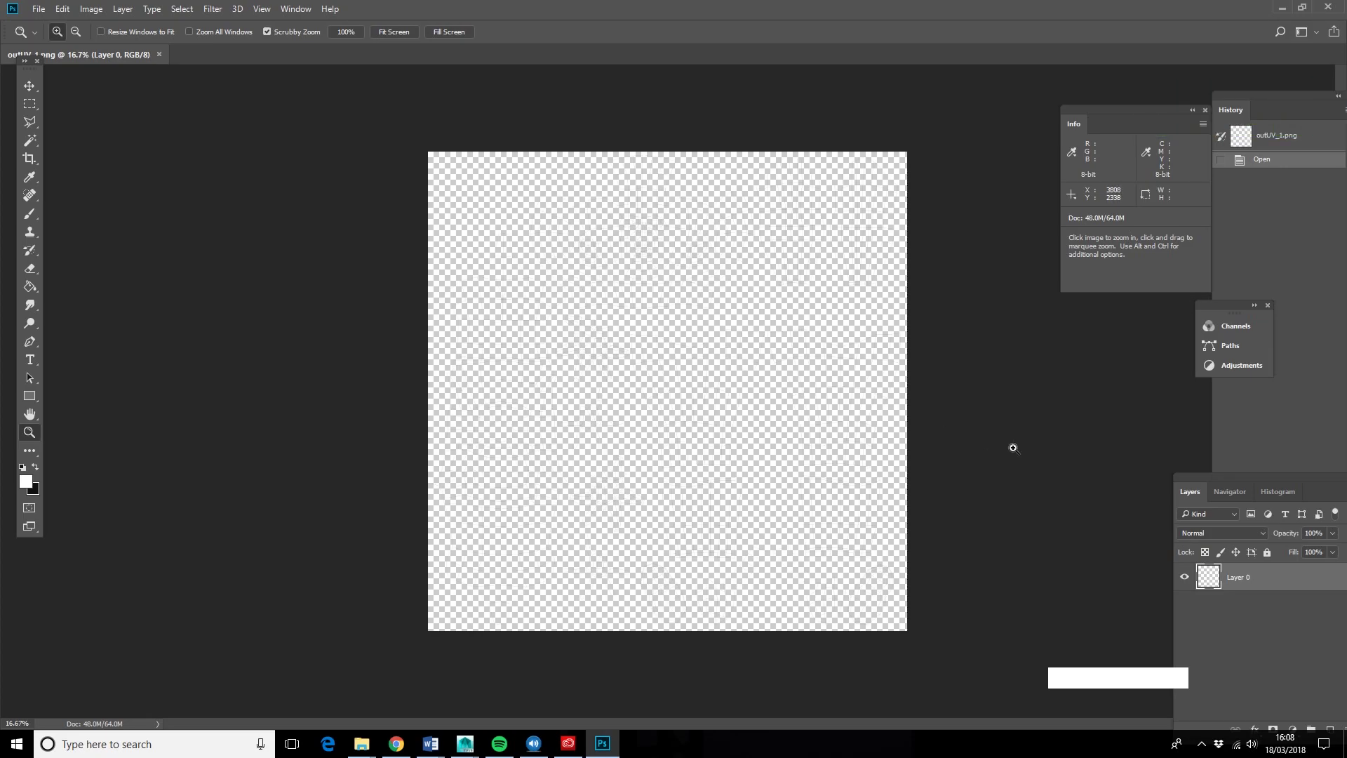
# - Add a new empty layer, Layer 1, above the UV snapshot layer in outUV_1.png
pyautogui.click(123, 9)
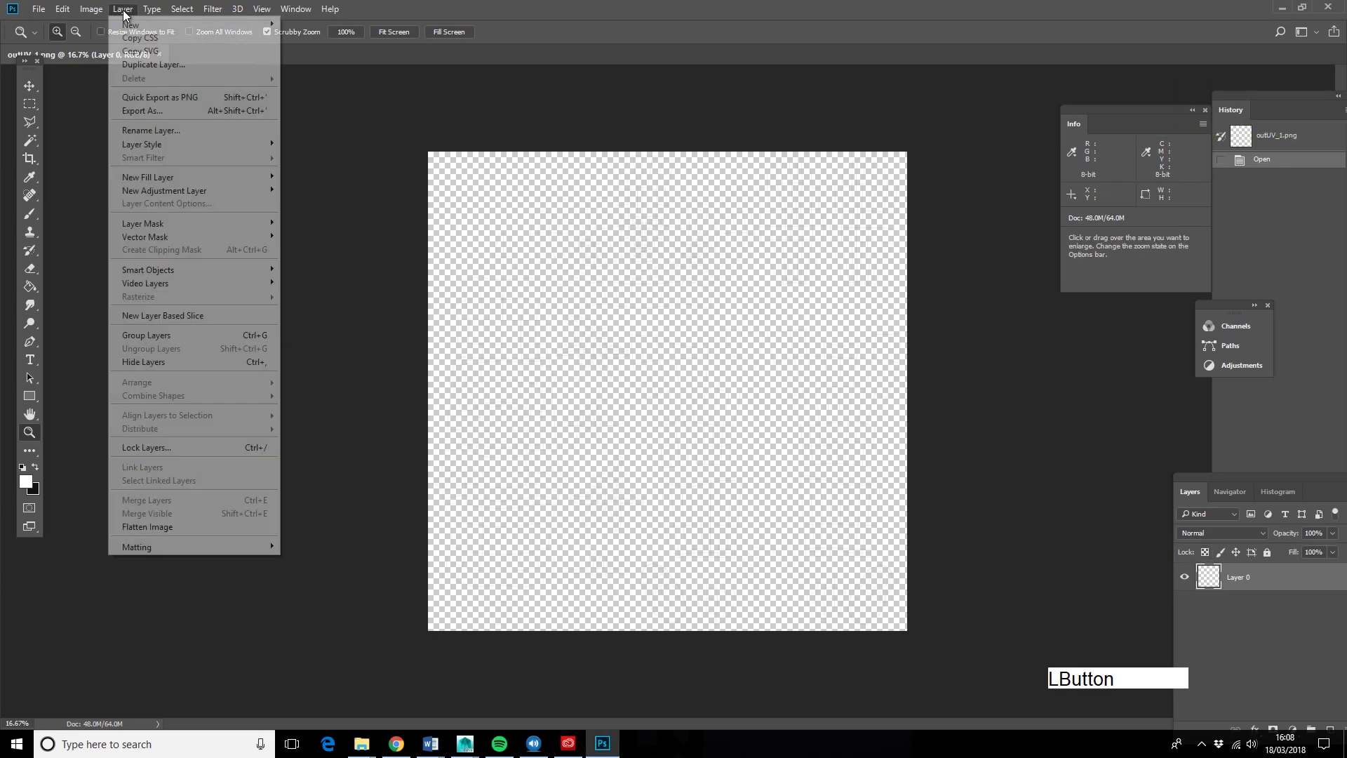
pyautogui.moveTo(175, 25)
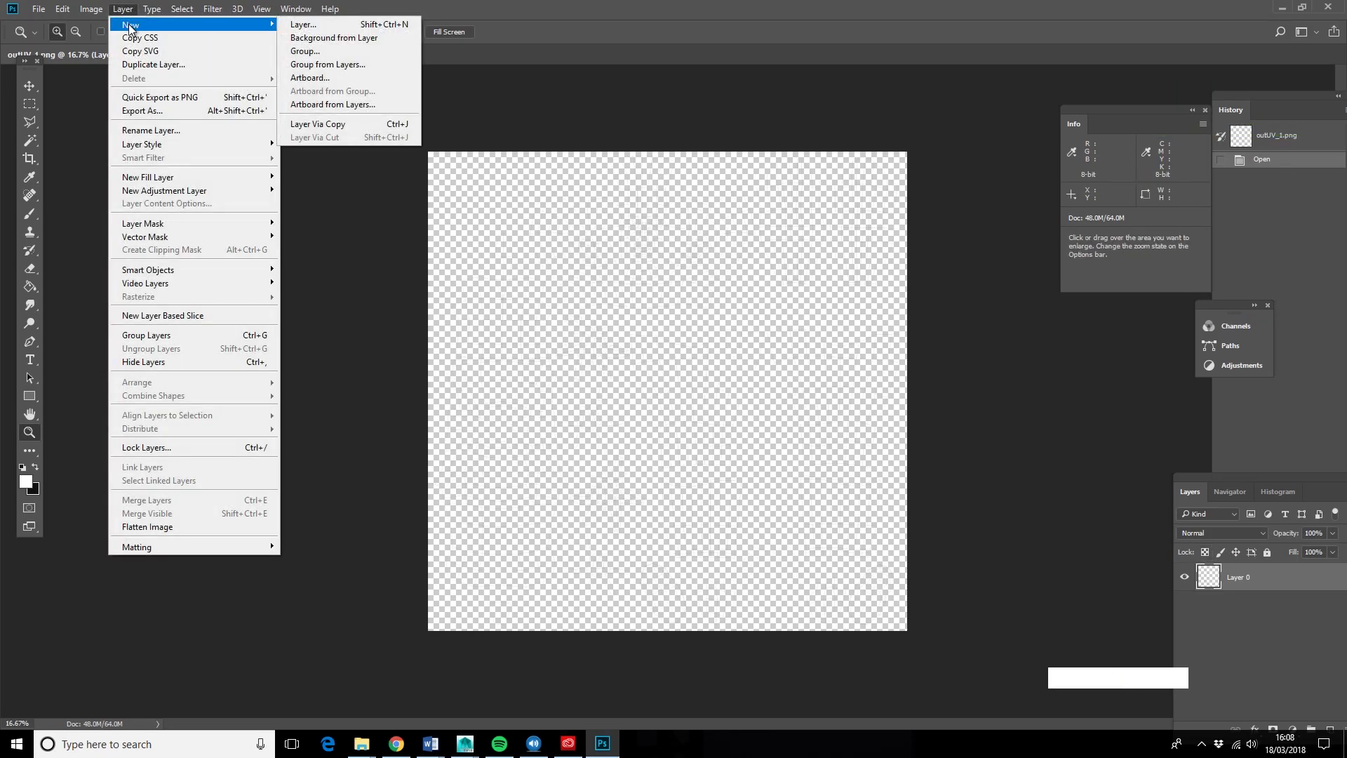
pyautogui.click(304, 24)
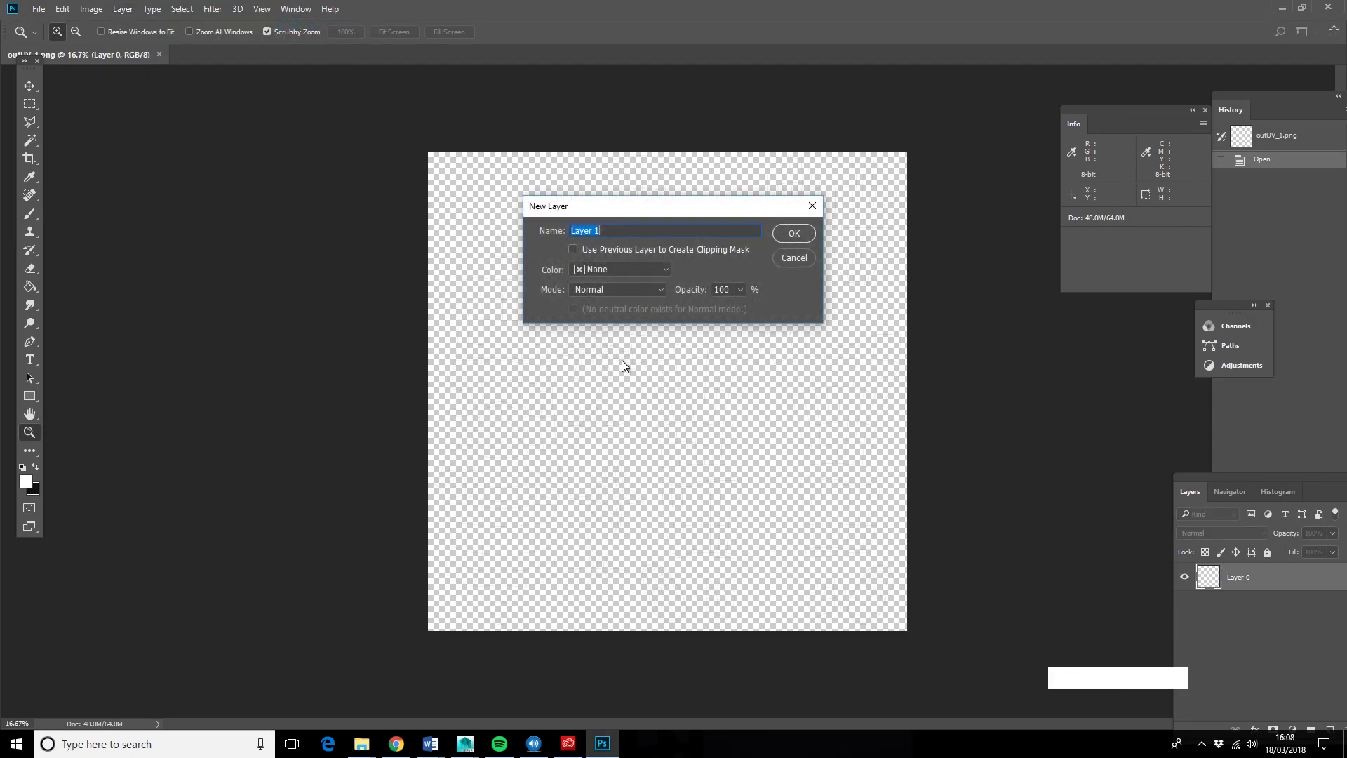
pyautogui.click(789, 232)
# - Select the whole canvas on Layer 0, cut the UV wireframe from it and paste it into Layer 1
pyautogui.click(1250, 604)
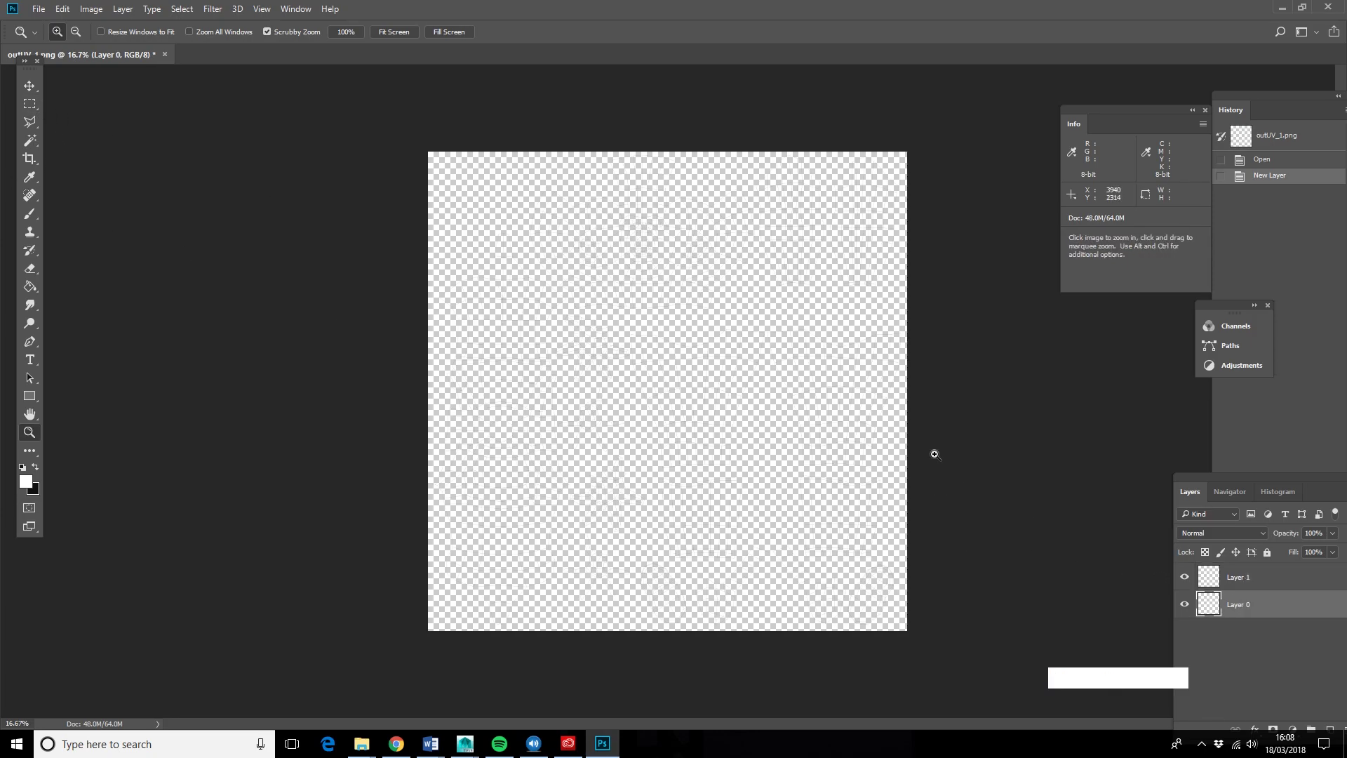
pyautogui.click(30, 104)
pyautogui.moveTo(301, 120); pyautogui.dragTo(912, 635)
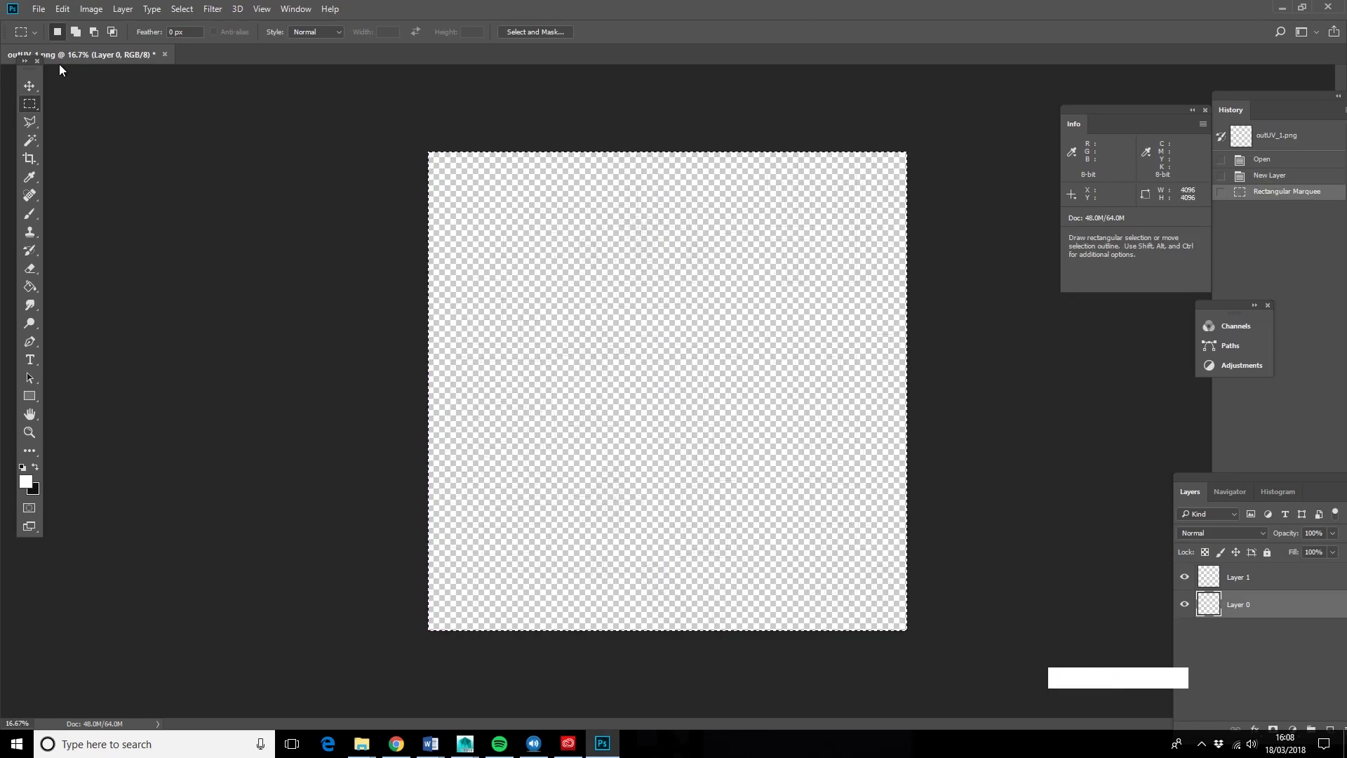
pyautogui.click(63, 9)
pyautogui.click(101, 90)
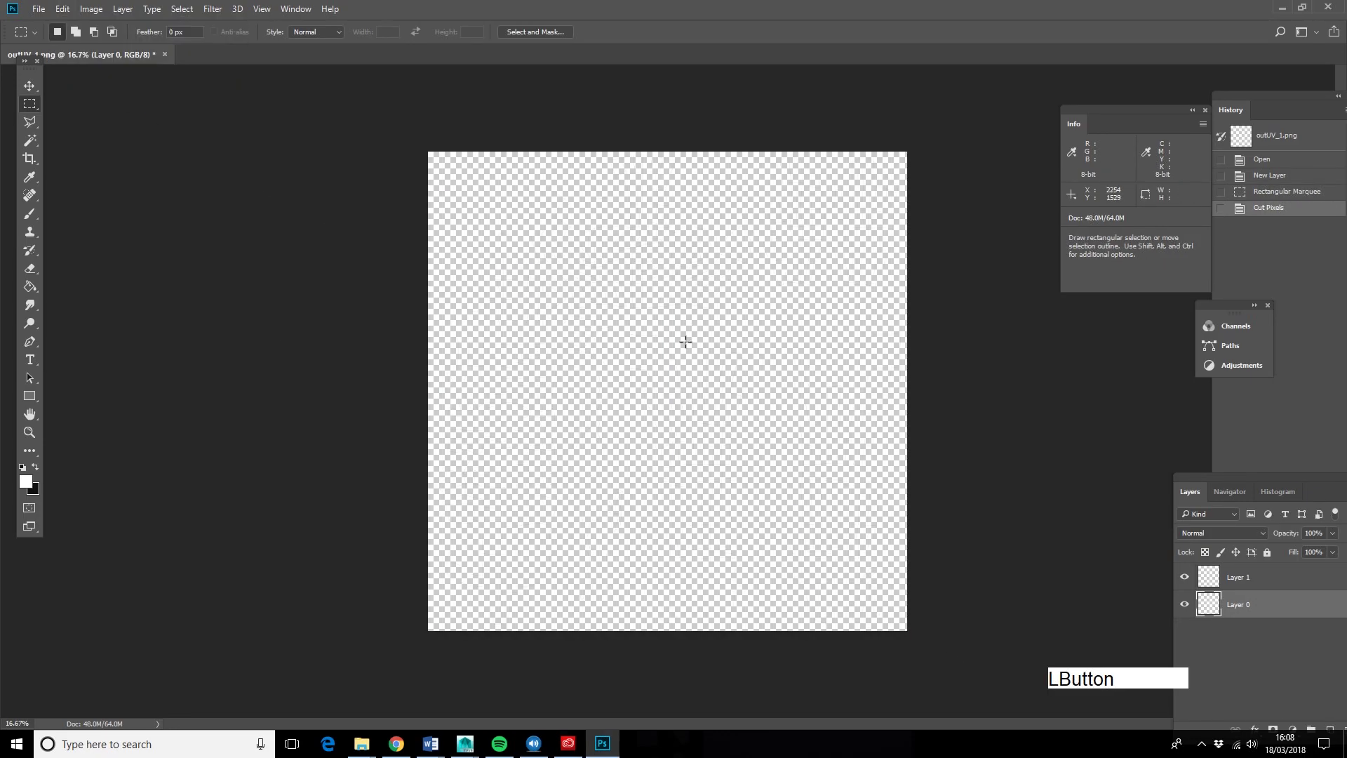
pyautogui.click(1248, 579)
pyautogui.click(62, 9)
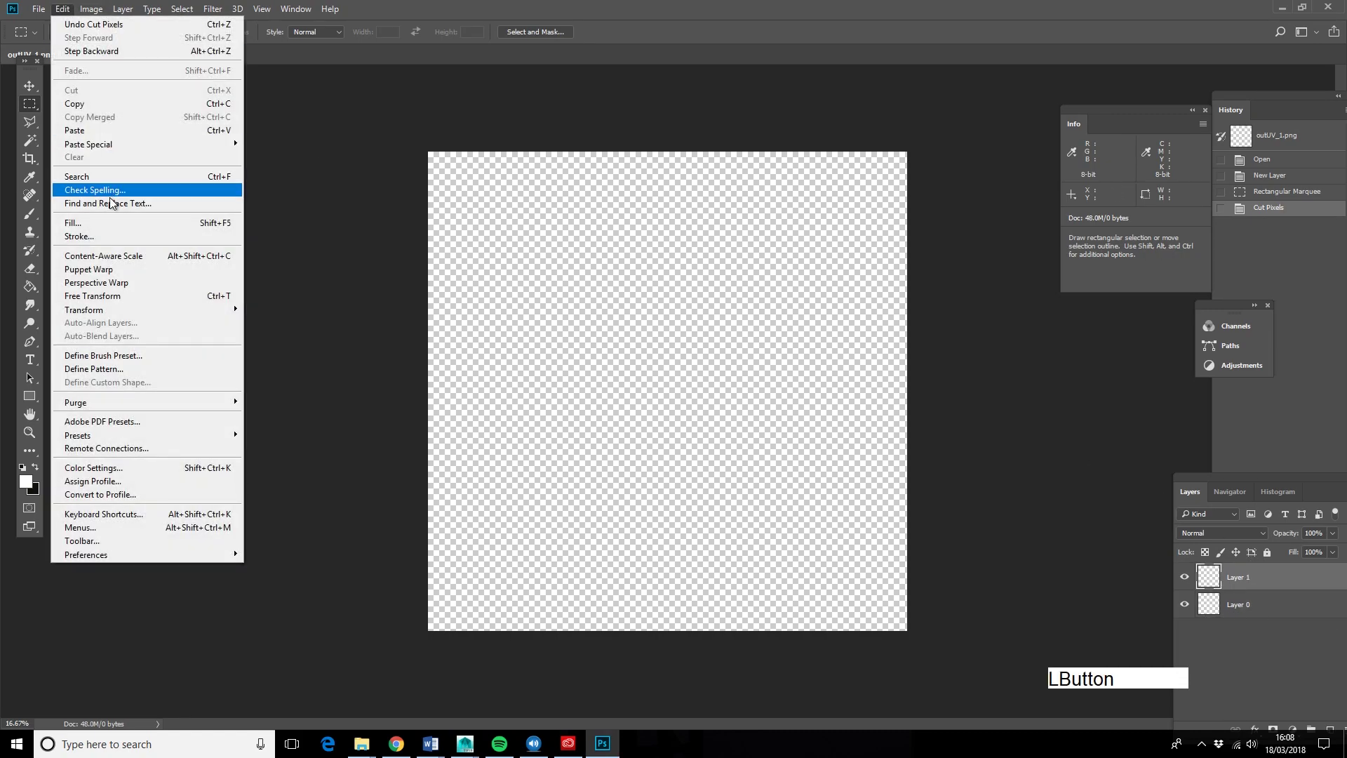
pyautogui.click(93, 129)
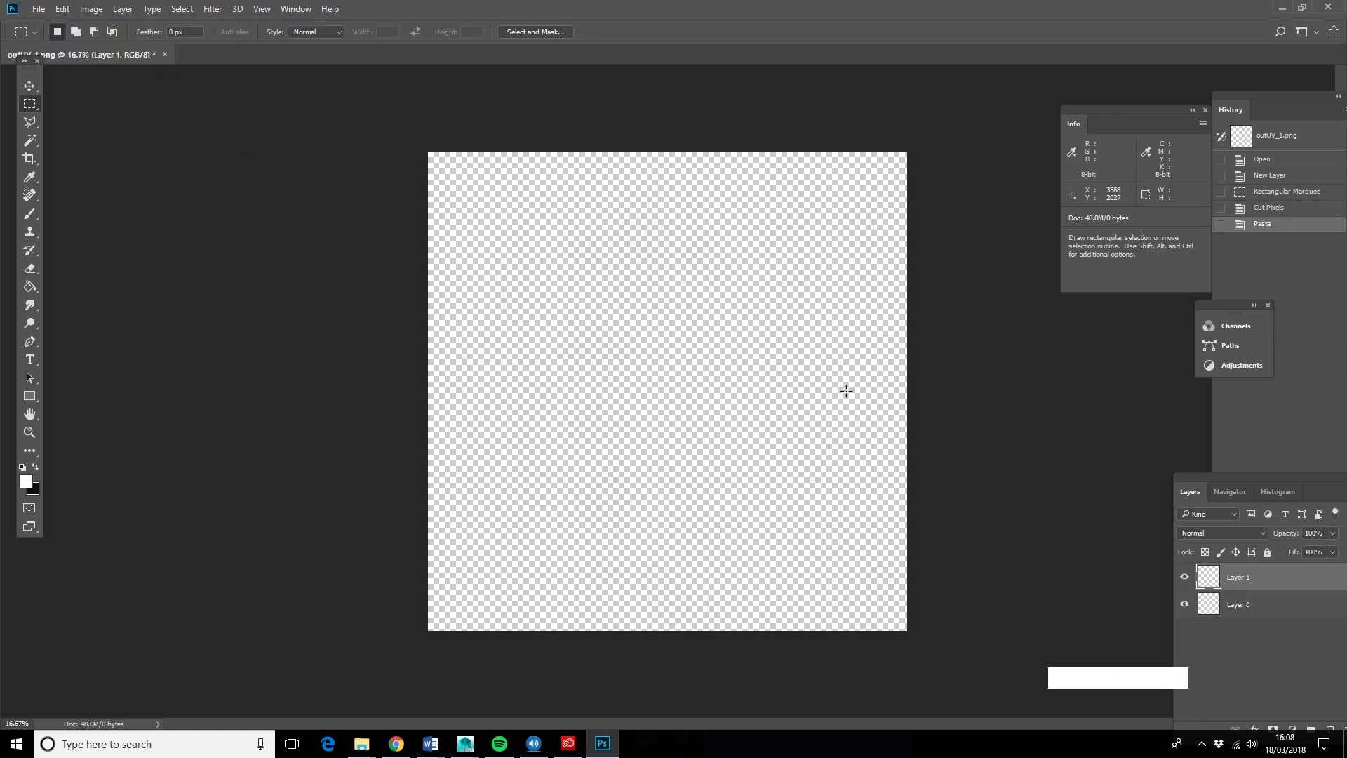
# - Fill Layer 0 with white using the Paint Bucket as a background behind the wireframe
pyautogui.click(1210, 611)
pyautogui.click(29, 286)
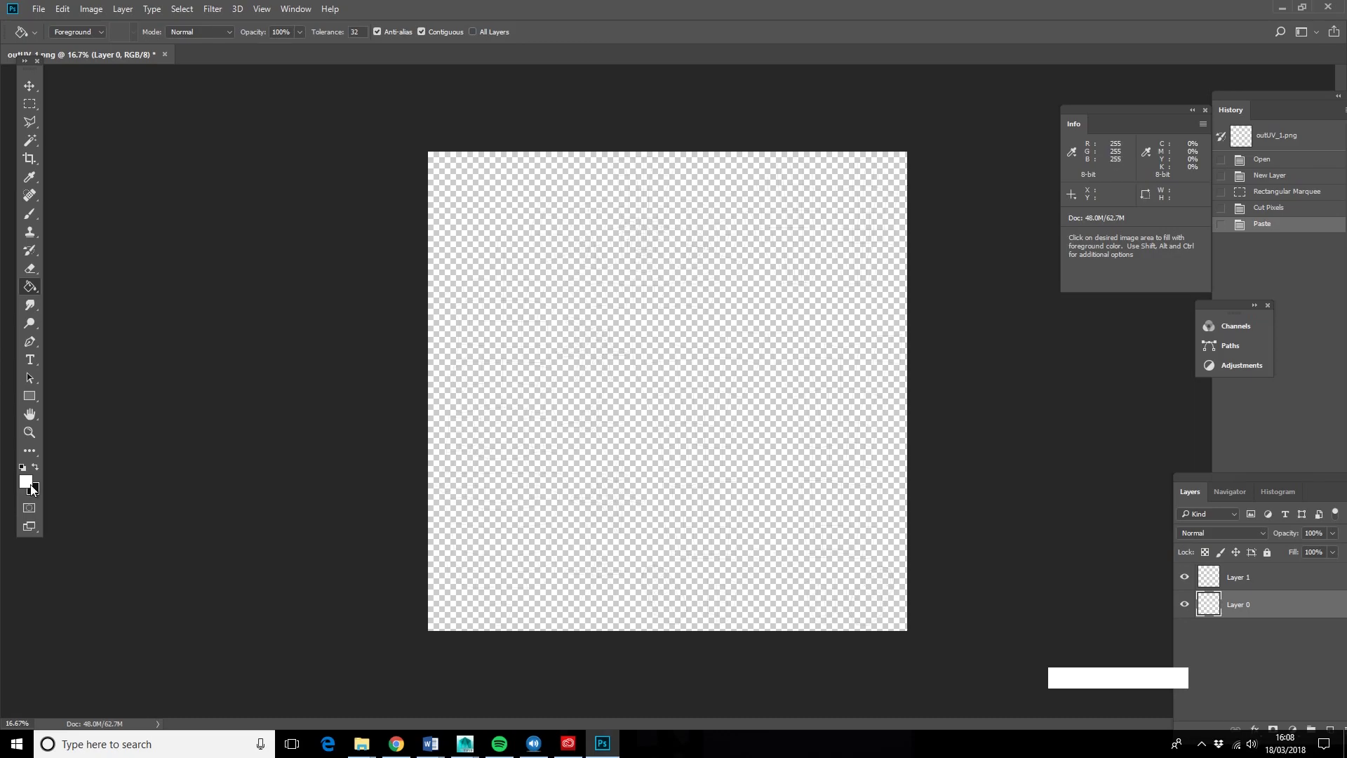
pyautogui.click(554, 436)
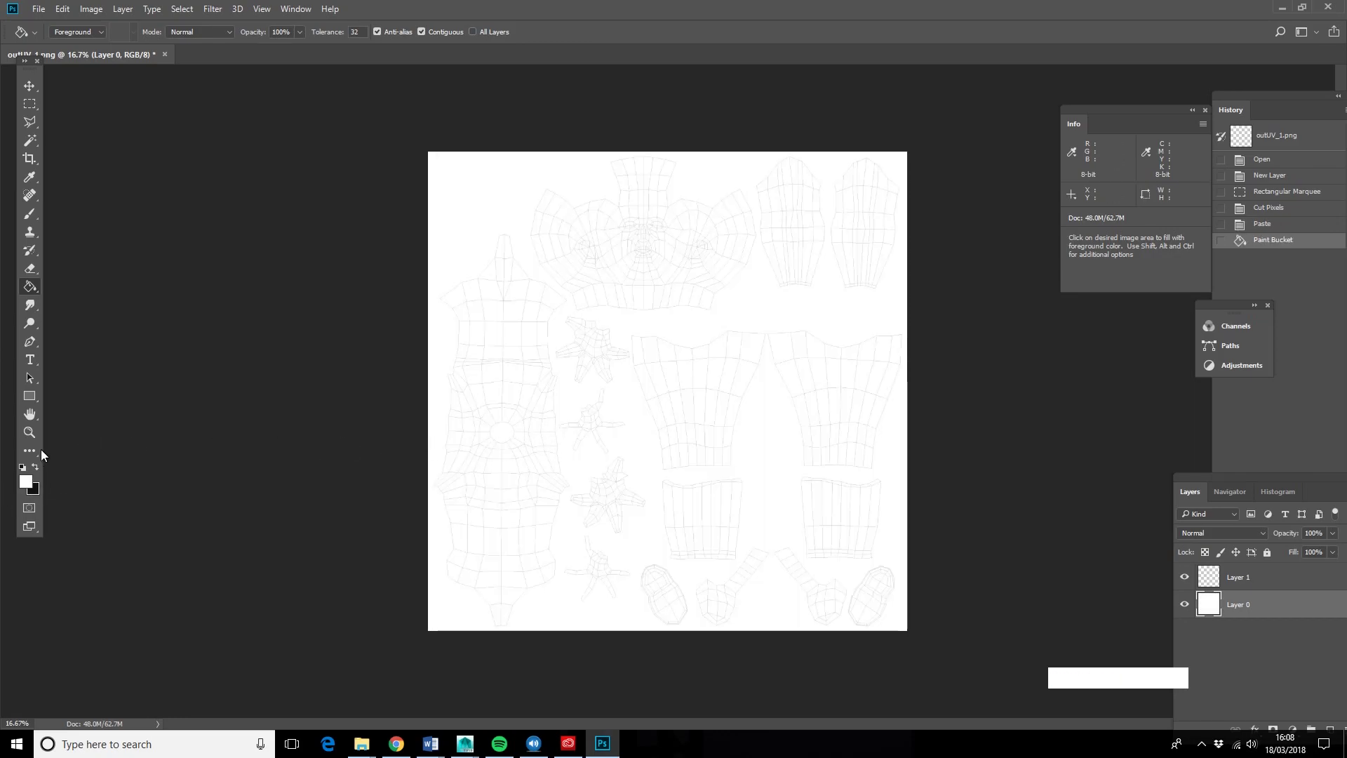
# - Darken the wireframe on Layer 1 with a Brightness/Contrast adjustment of brightness -150 and contrast 100
pyautogui.click(30, 432)
pyautogui.click(602, 496)
pyautogui.click(602, 496)
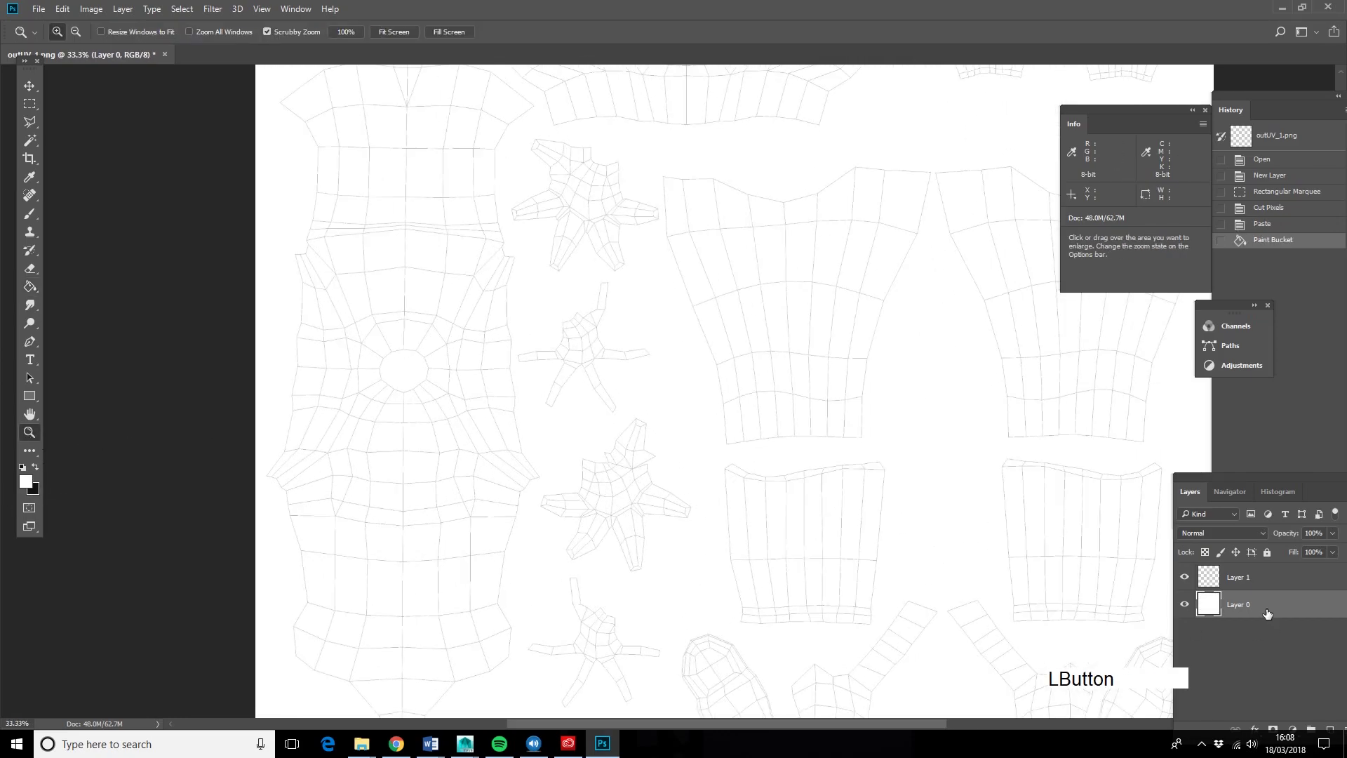
pyautogui.click(1262, 582)
pyautogui.click(91, 8)
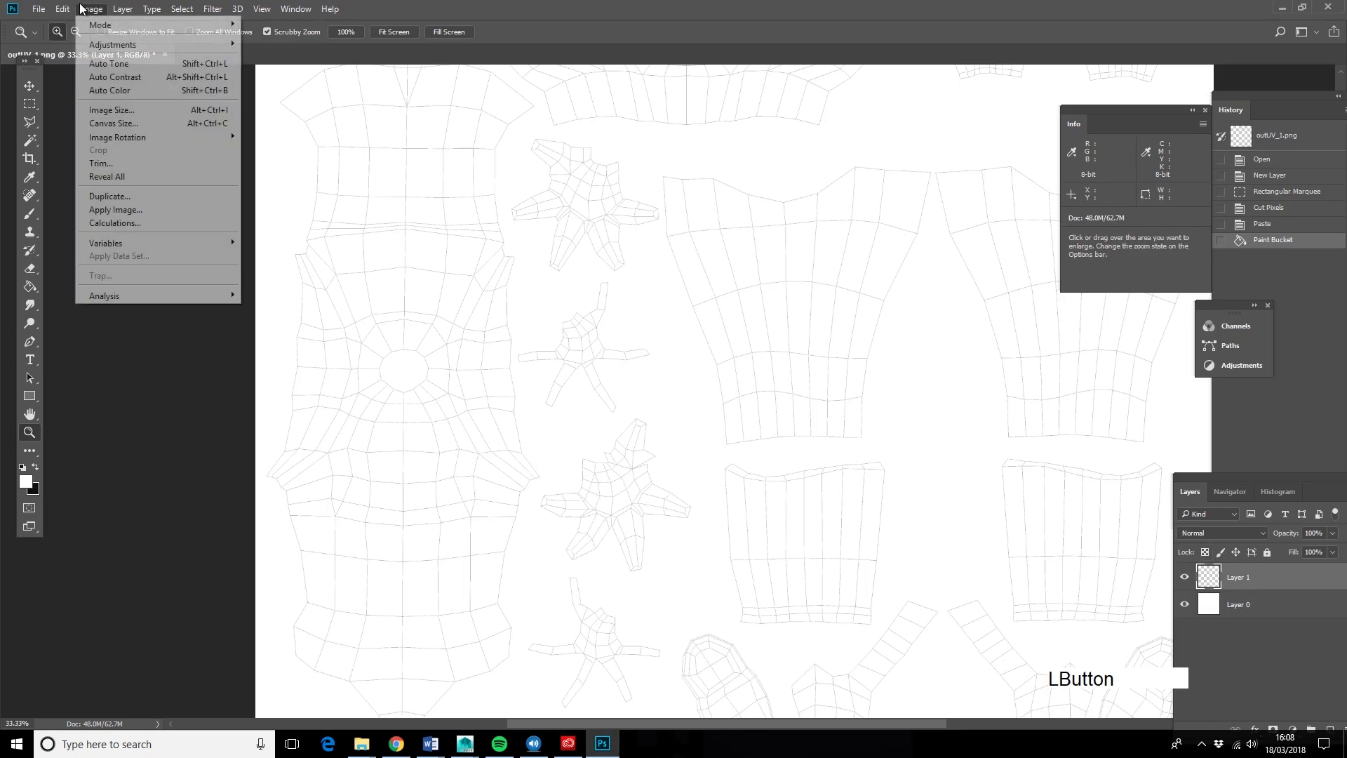
pyautogui.moveTo(100, 47)
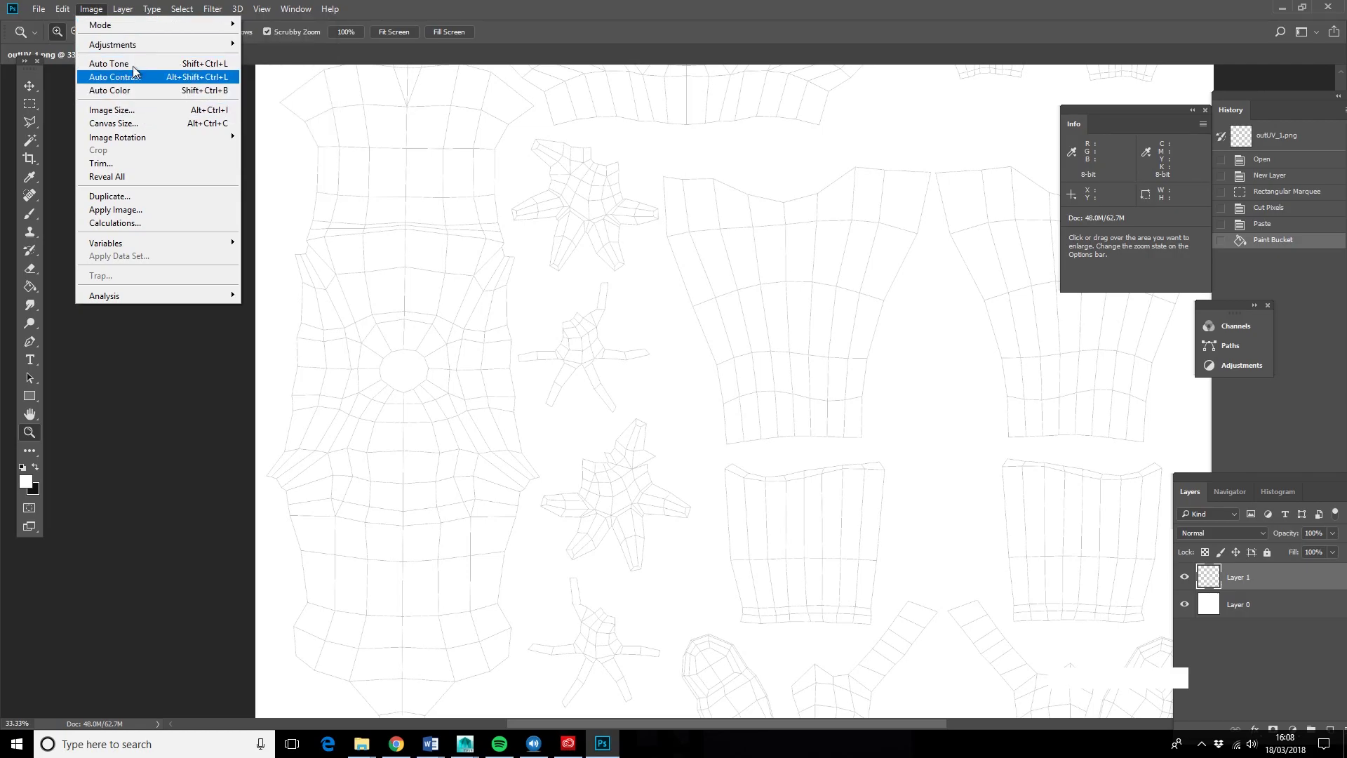
pyautogui.click(295, 44)
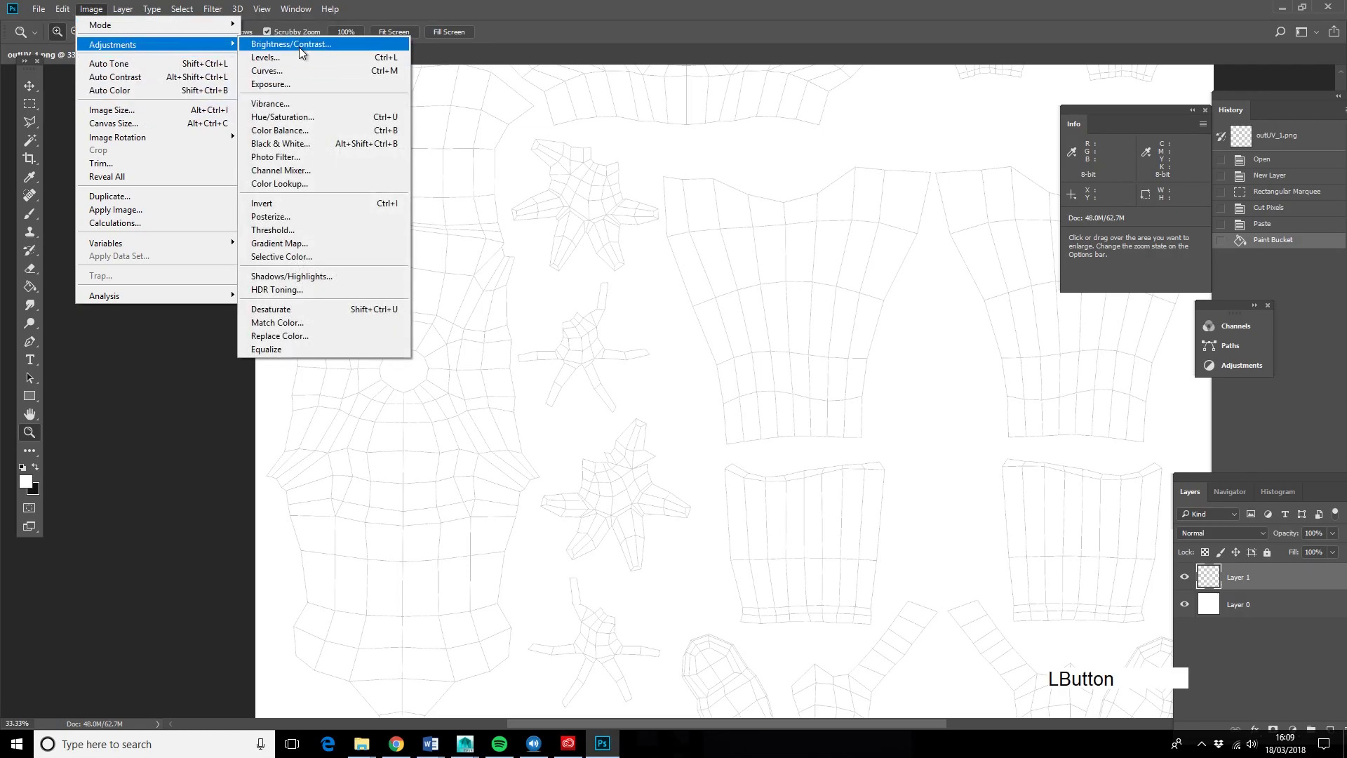
pyautogui.moveTo(776, 658); pyautogui.dragTo(675, 621)
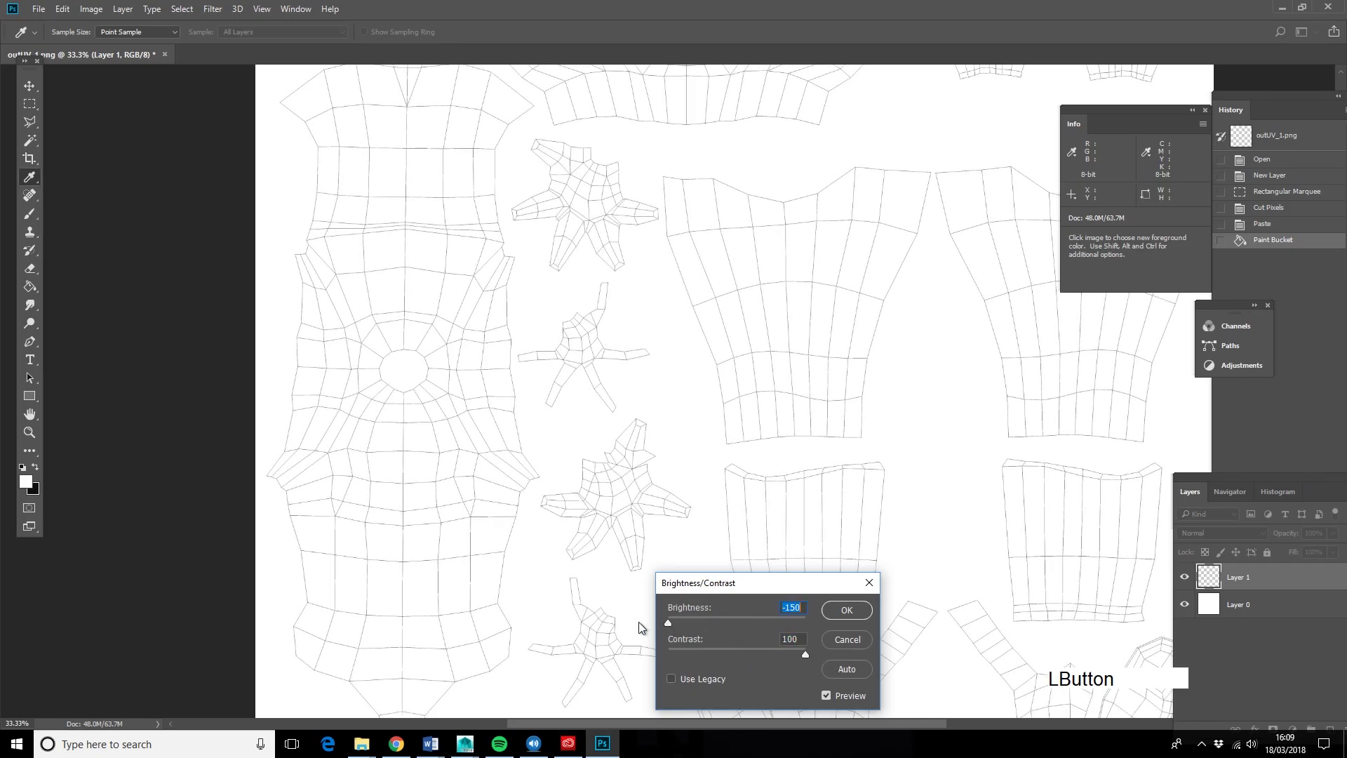
pyautogui.click(853, 613)
pyautogui.press('z')
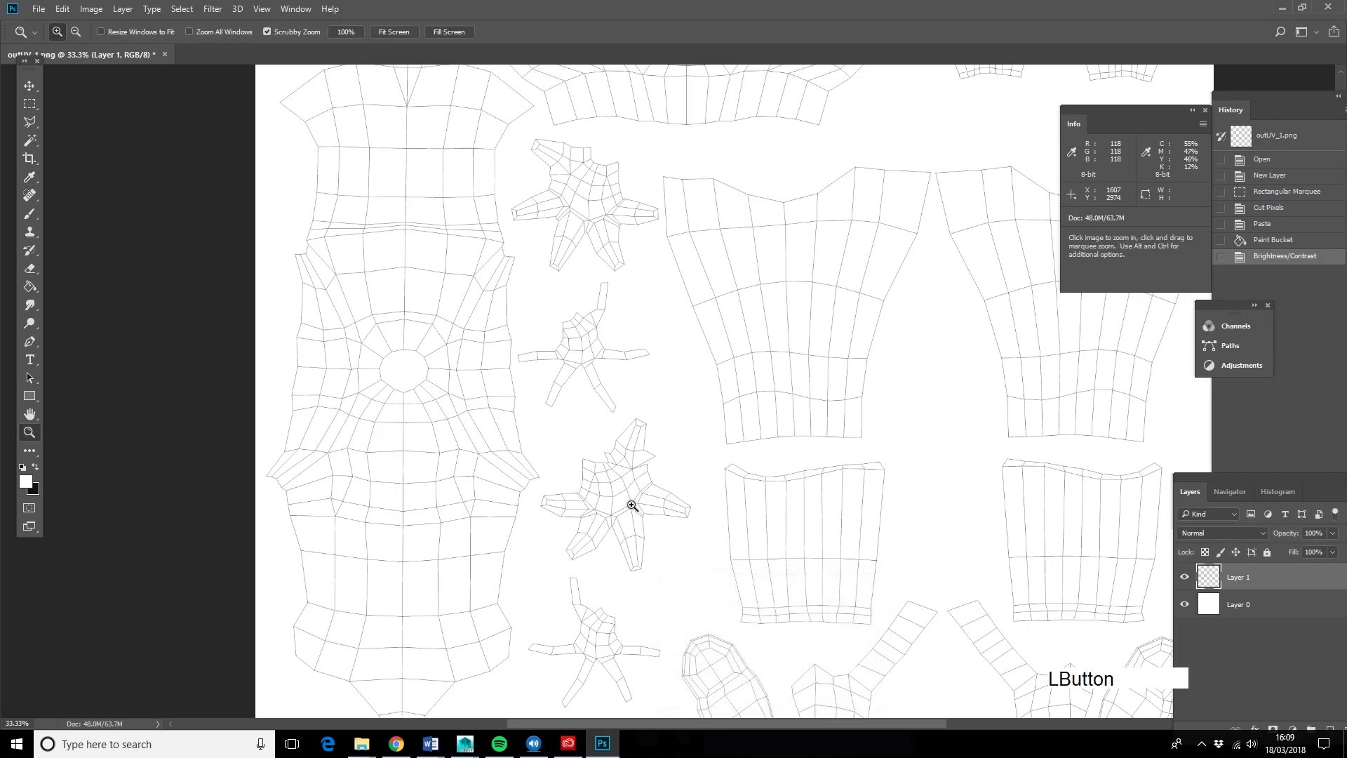
# - Examine the darkened UV wireframe across the whole sheet, checking how clearly the shells' lines read at different zoom levels
pyautogui.press('alt')
pyautogui.keyDown('alt'); pyautogui.middleClick(596, 389); pyautogui.keyUp('alt')
pyautogui.keyDown('alt'); pyautogui.click(654, 469); pyautogui.keyUp('alt')
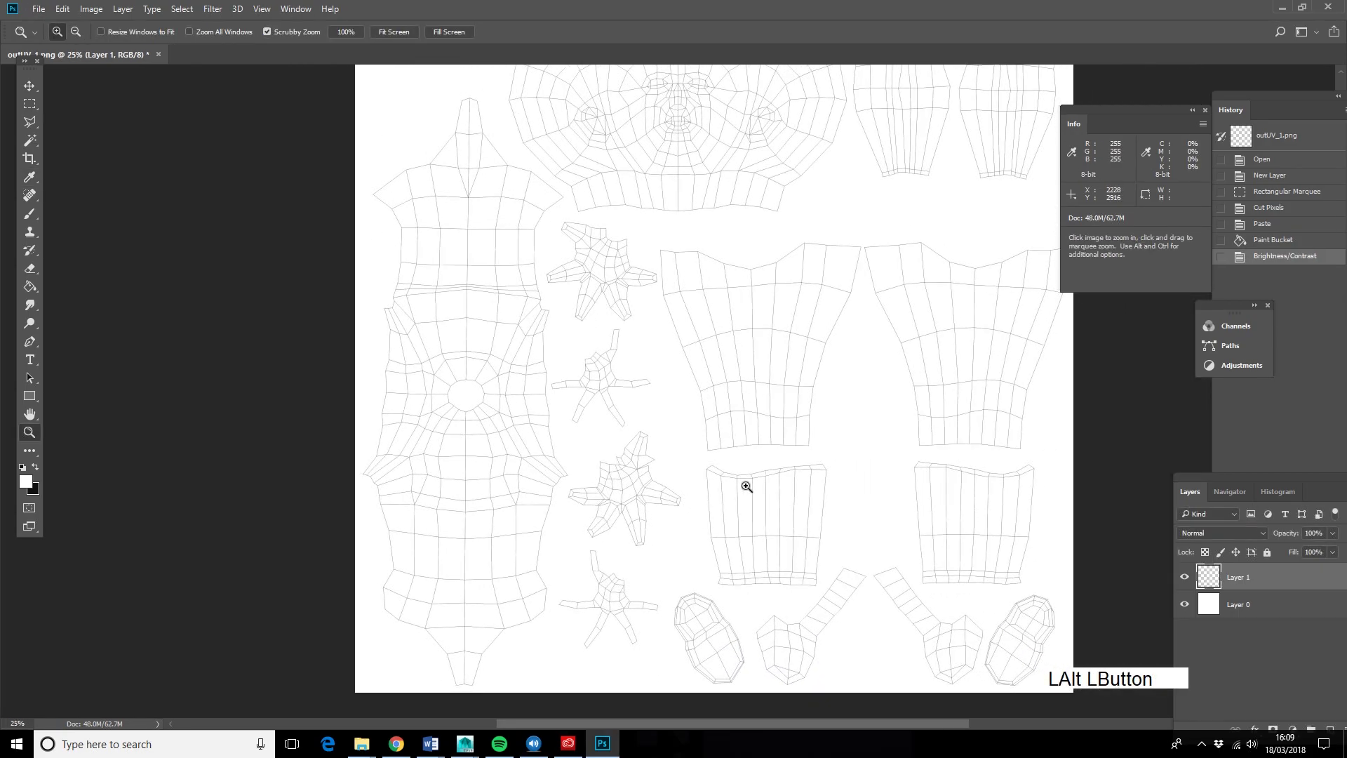
pyautogui.keyDown('alt'); pyautogui.click(743, 378); pyautogui.keyUp('alt')
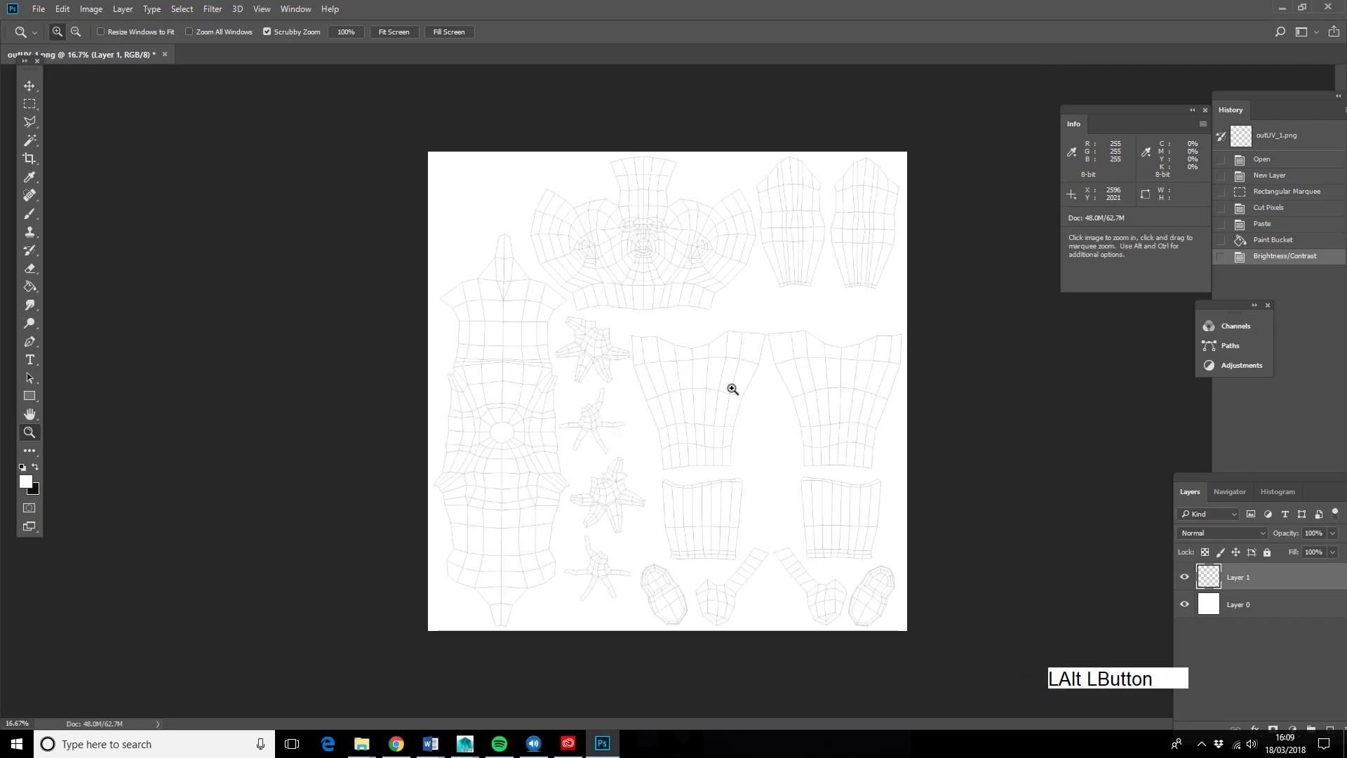
pyautogui.click(705, 399)
pyautogui.click(703, 397)
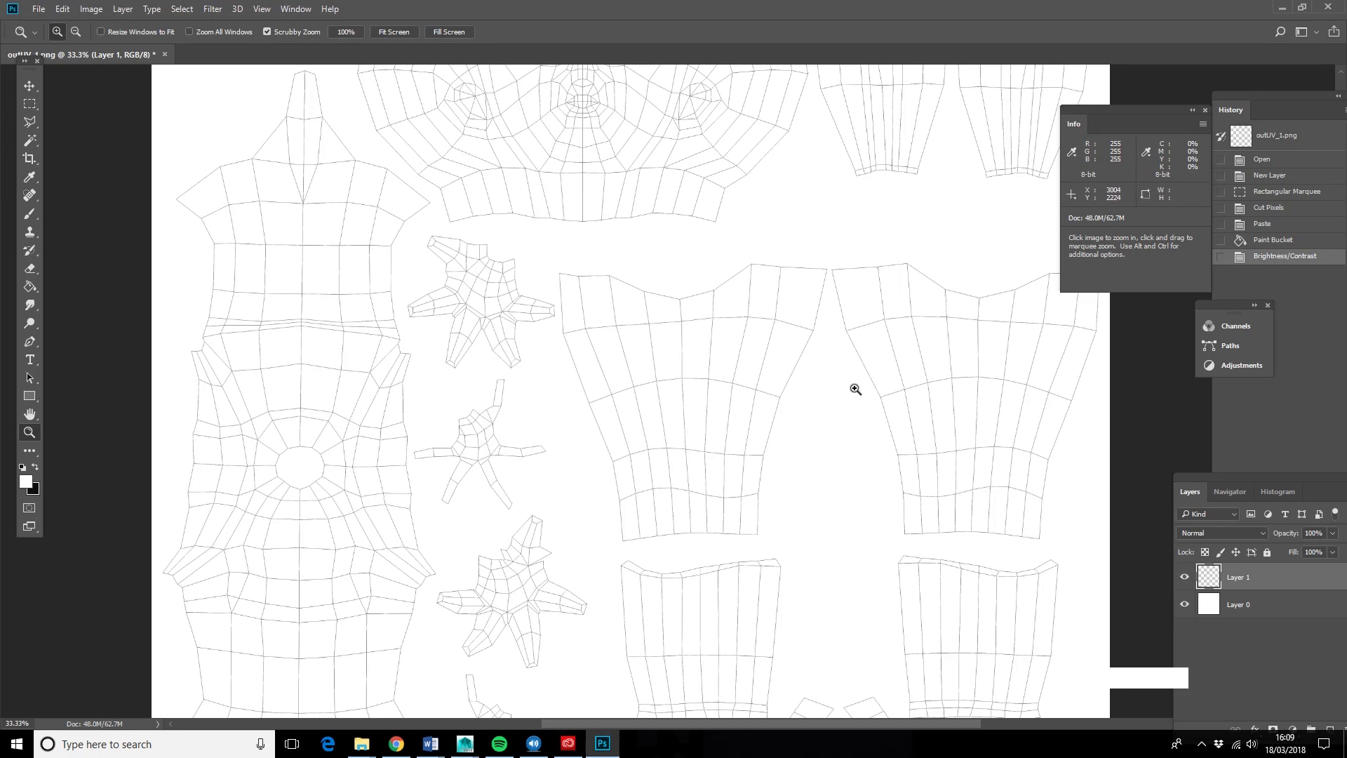
pyautogui.keyDown('alt'); pyautogui.click(658, 352); pyautogui.keyUp('alt')
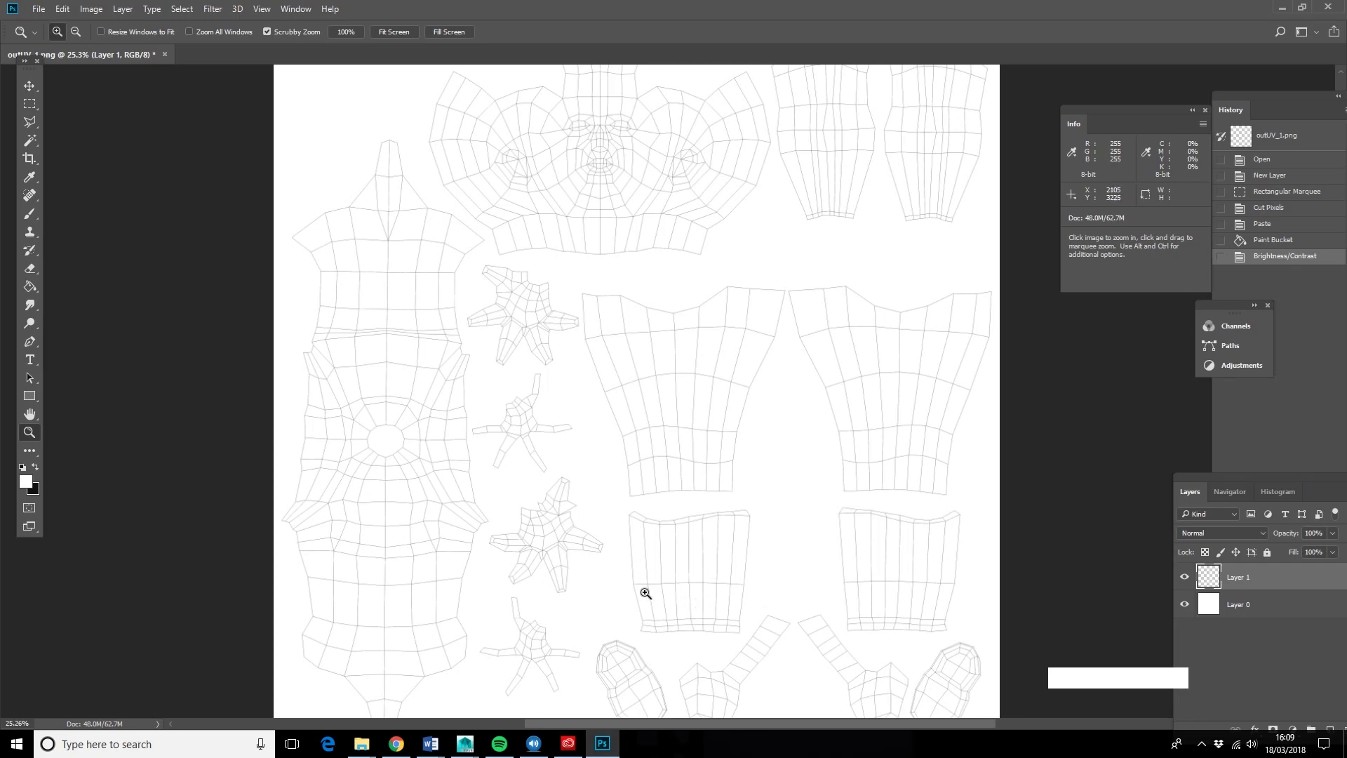
pyautogui.moveTo(622, 613); pyautogui.dragTo(608, 484)
pyautogui.moveTo(637, 531); pyautogui.dragTo(601, 516)
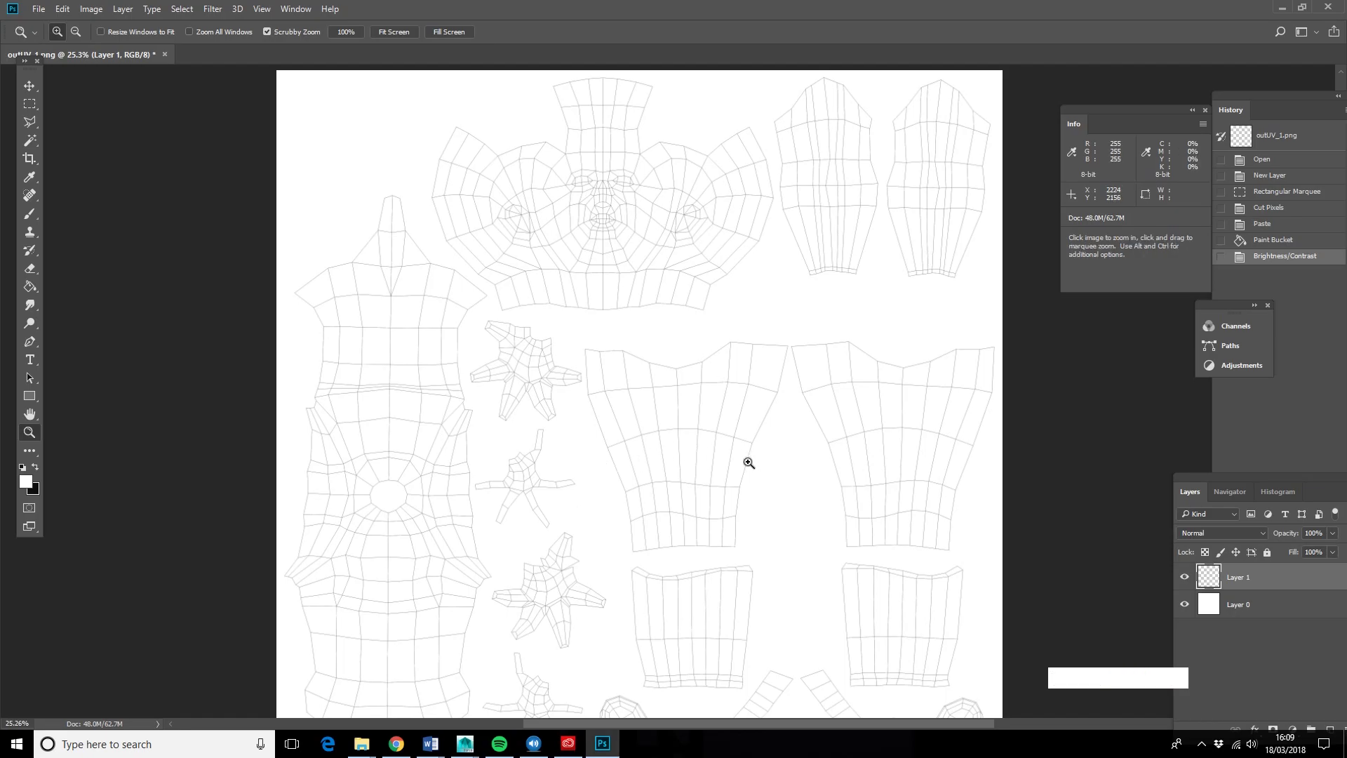
pyautogui.hotkey('alt', 'F9')
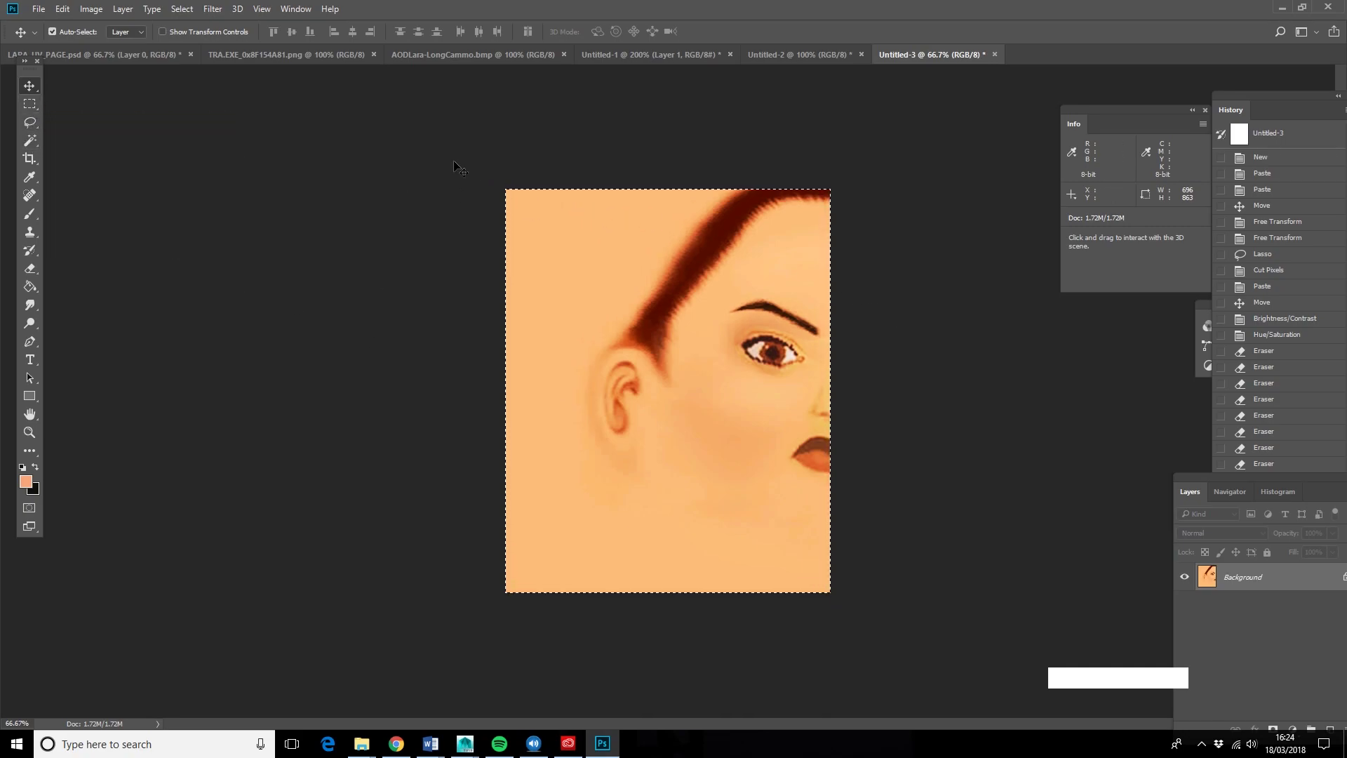
# - Select the entire half-face image in the Untitled-3 document and copy it
pyautogui.click(30, 104)
pyautogui.moveTo(280, 147); pyautogui.dragTo(930, 669)
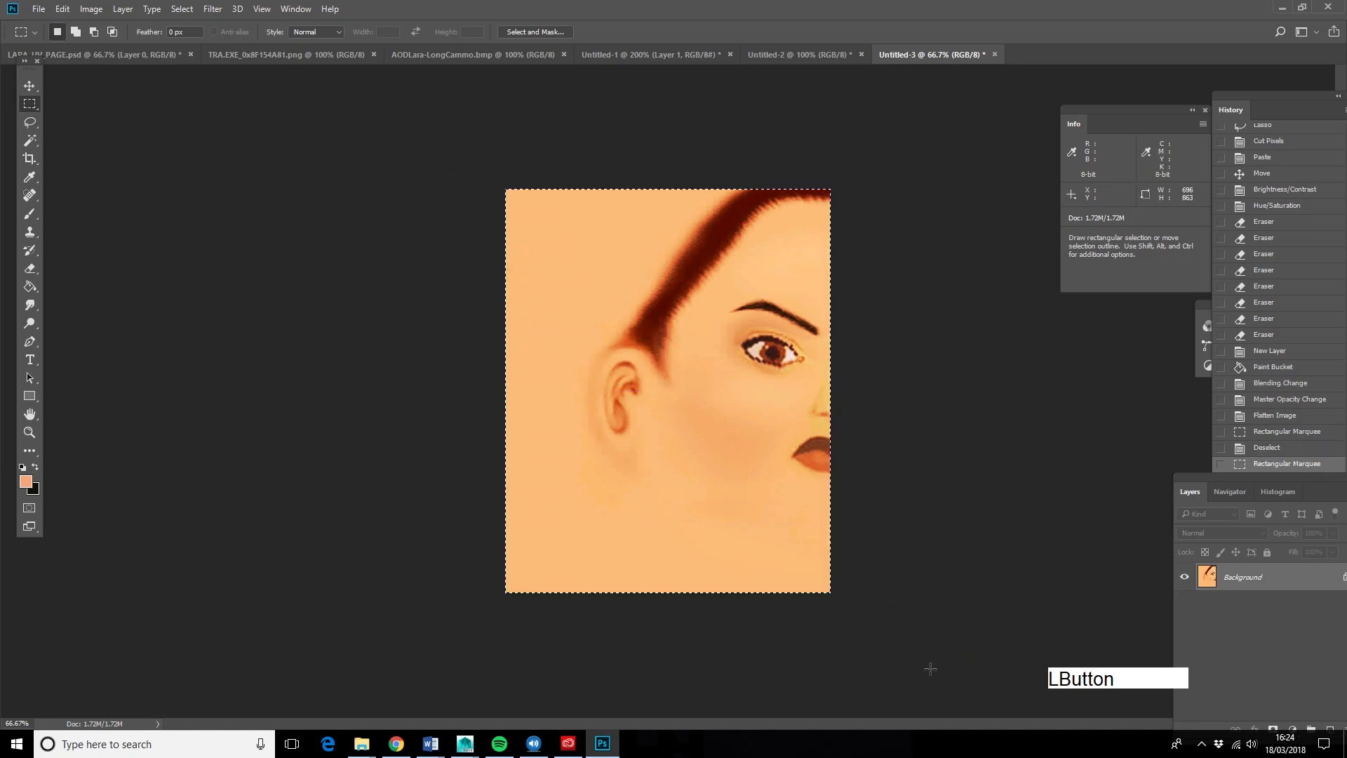
pyautogui.click(63, 8)
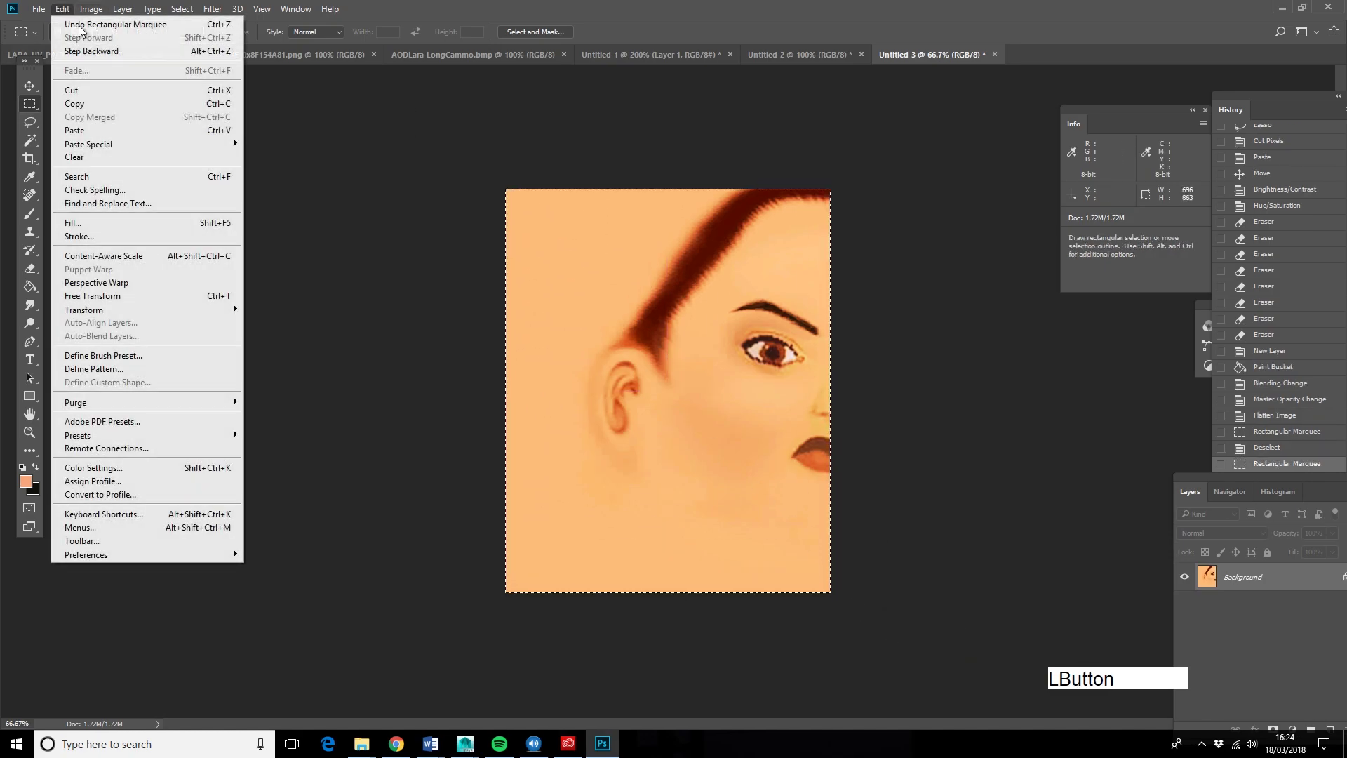
pyautogui.click(86, 110)
# - Paste the half face above Layer 0 in the LARA UV page document and align its cut edge with the head shell's centre line
pyautogui.click(105, 54)
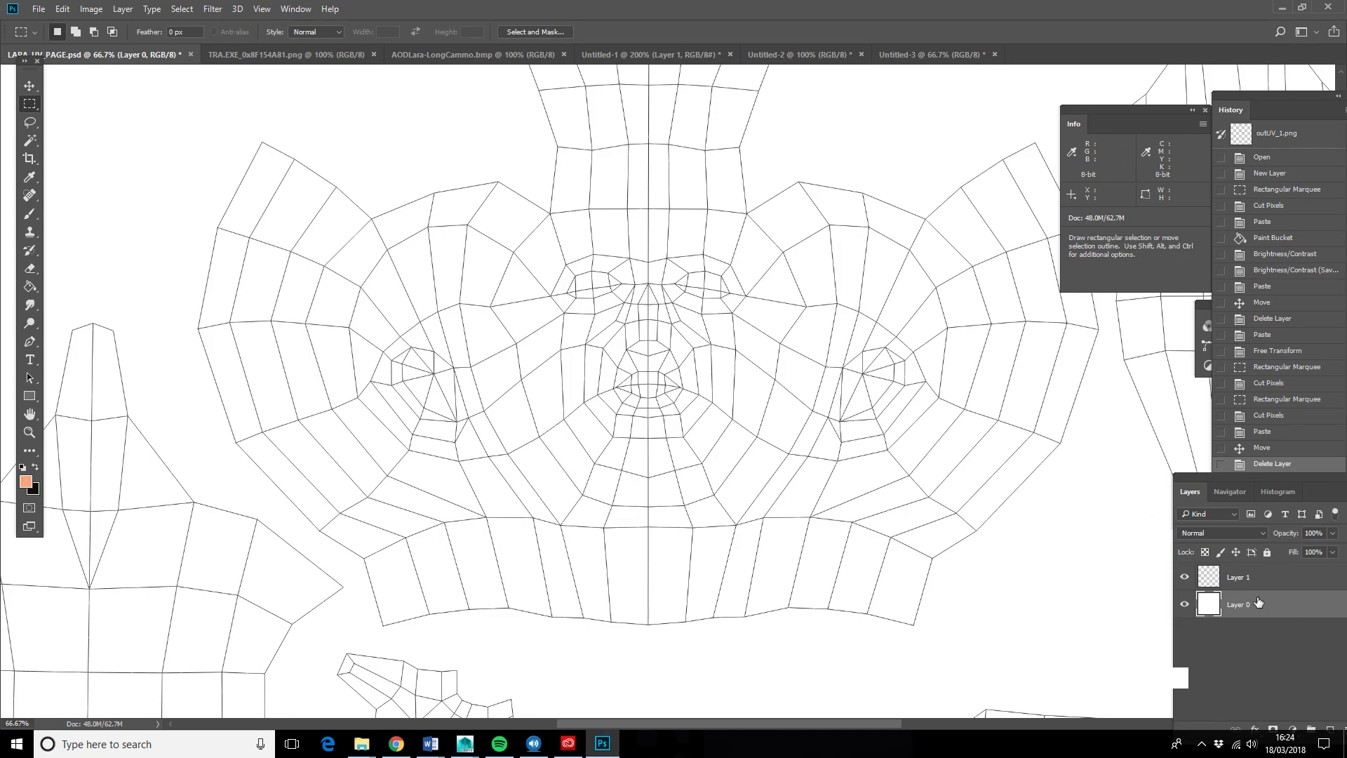
pyautogui.click(63, 9)
pyautogui.click(125, 131)
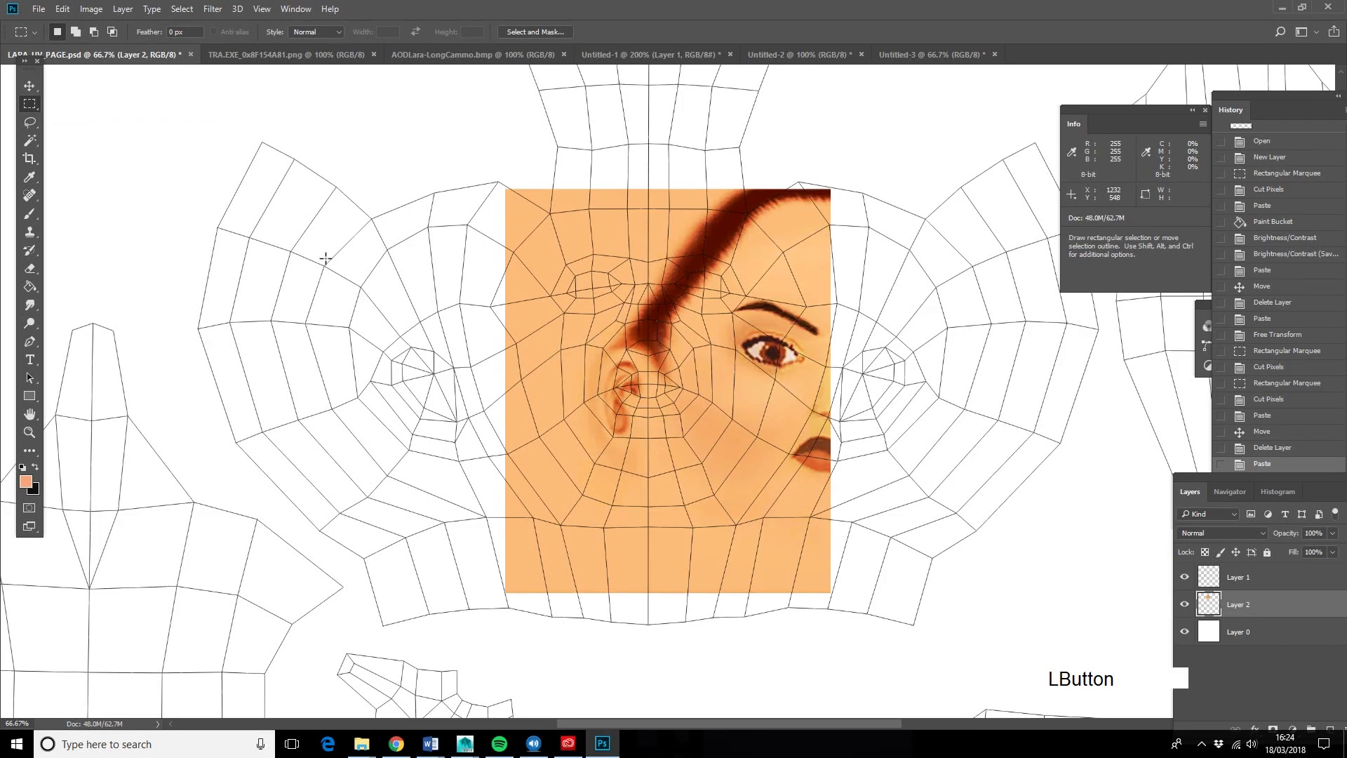
pyautogui.click(30, 85)
pyautogui.moveTo(698, 330); pyautogui.dragTo(517, 264)
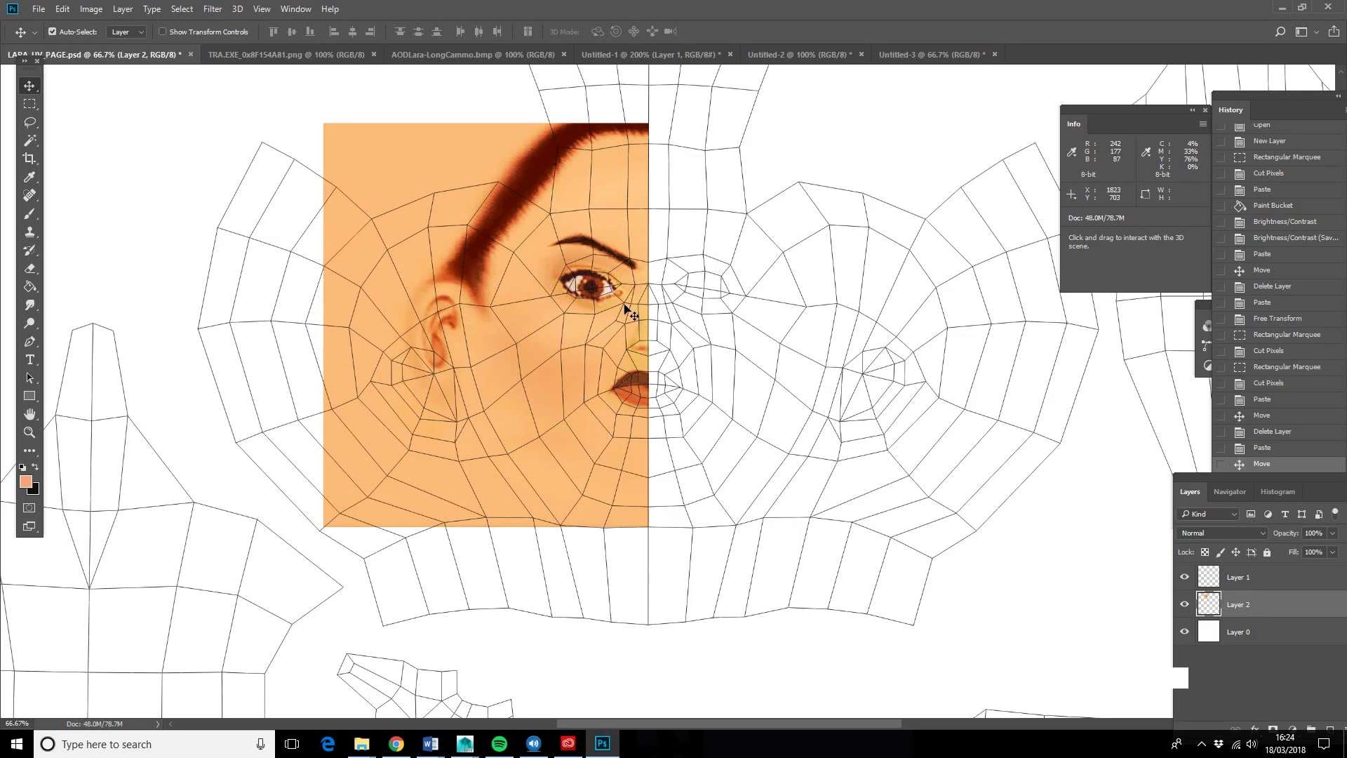
# - Switch to Maya to review the head shell's selected UVs in the UV Editor, and return to Photoshop
pyautogui.click(467, 745)
pyautogui.click(550, 679)
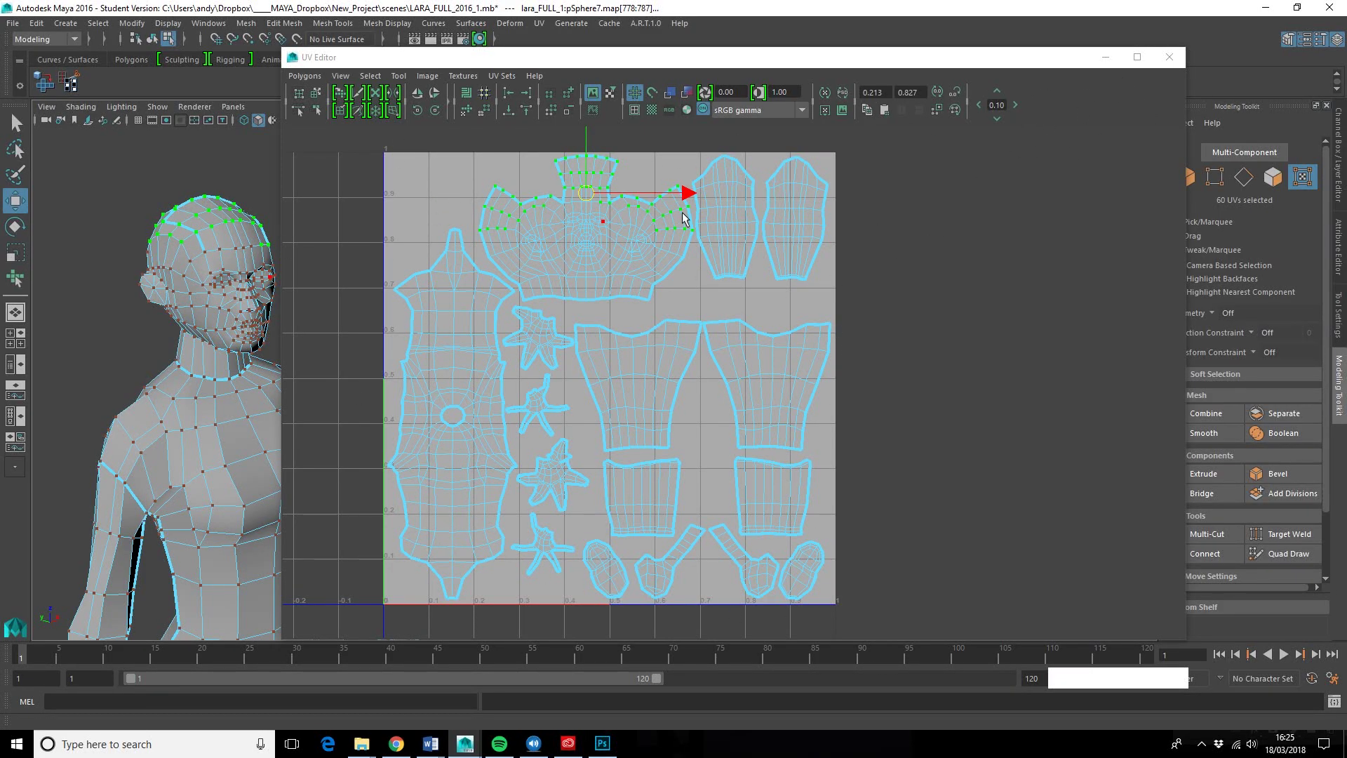
pyautogui.click(602, 743)
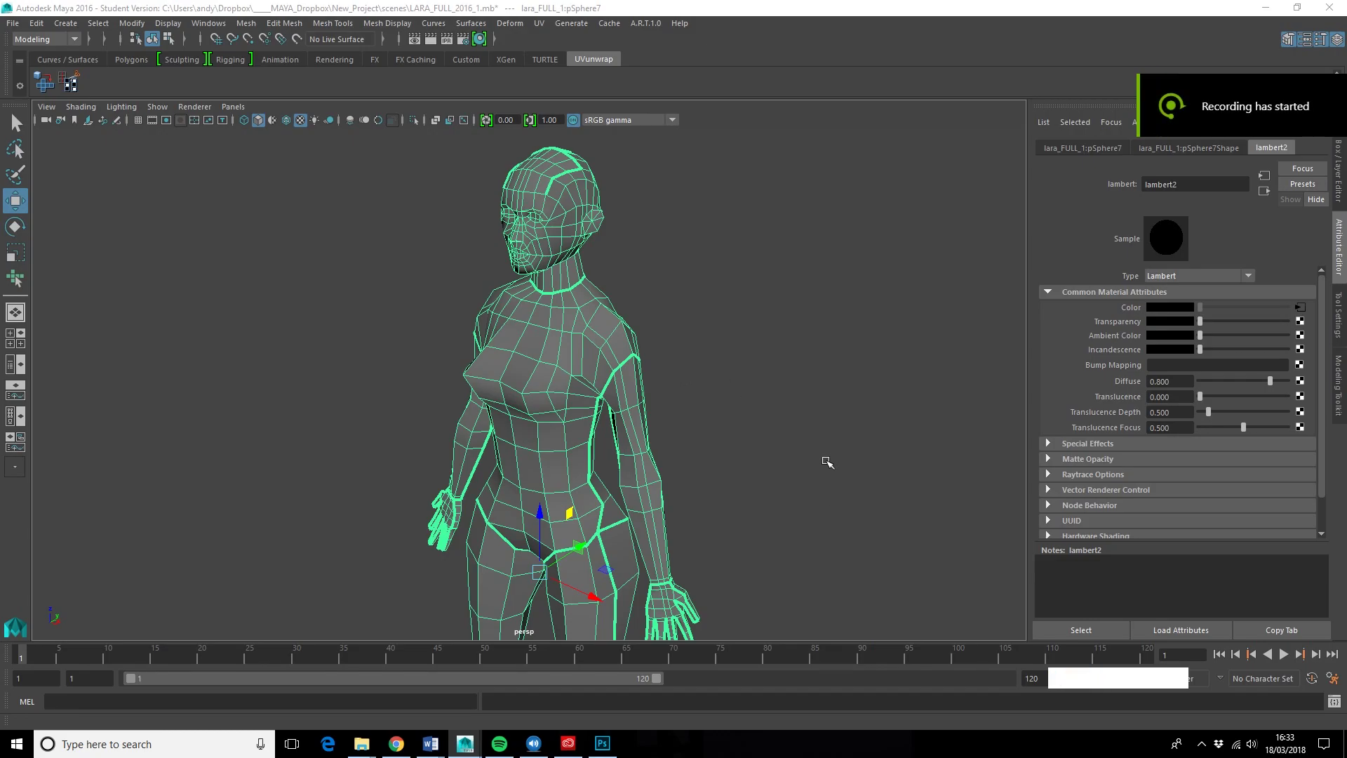
# - Inspect the character model's head and upper body in Maya, and check the mirrored face texture in Photoshop before returning to Maya
pyautogui.keyDown('alt'); pyautogui.moveTo(767, 455); pyautogui.dragTo(845, 454); pyautogui.keyUp('alt')
pyautogui.keyDown('alt'); pyautogui.moveTo(844, 454); pyautogui.dragTo(784, 458, button='middle'); pyautogui.keyUp('alt')
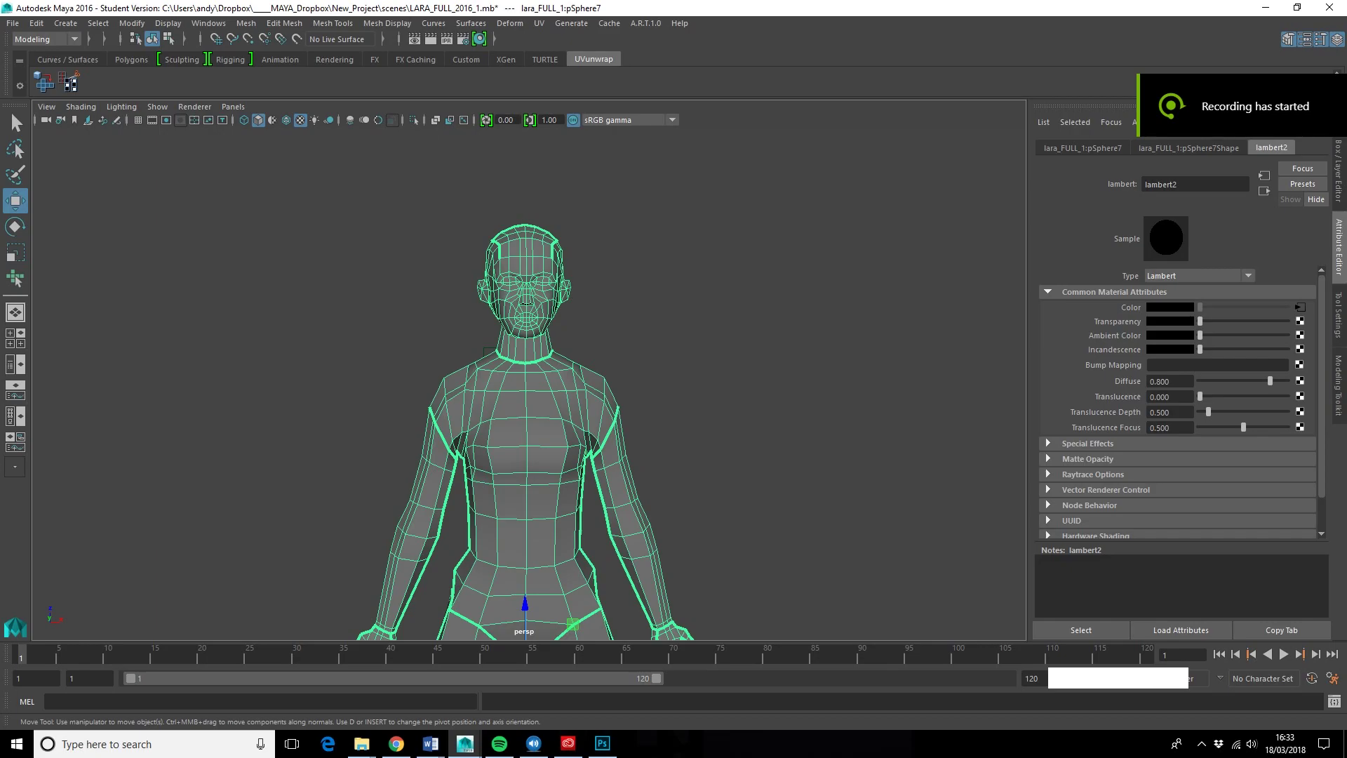
pyautogui.keyDown('alt'); pyautogui.moveTo(486, 351); pyautogui.dragTo(621, 367); pyautogui.keyUp('alt')
pyautogui.keyDown('alt'); pyautogui.moveTo(621, 367); pyautogui.dragTo(569, 391, button='middle'); pyautogui.keyUp('alt')
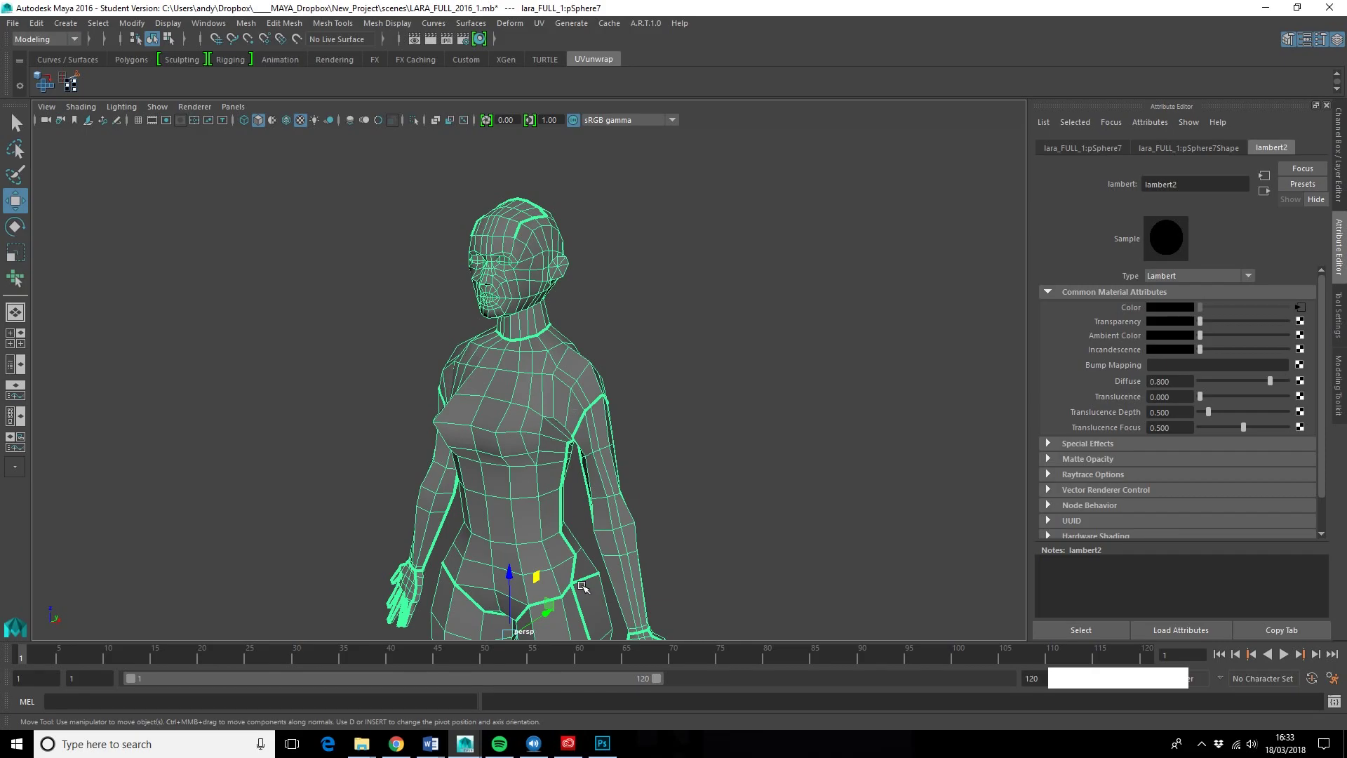
pyautogui.click(602, 743)
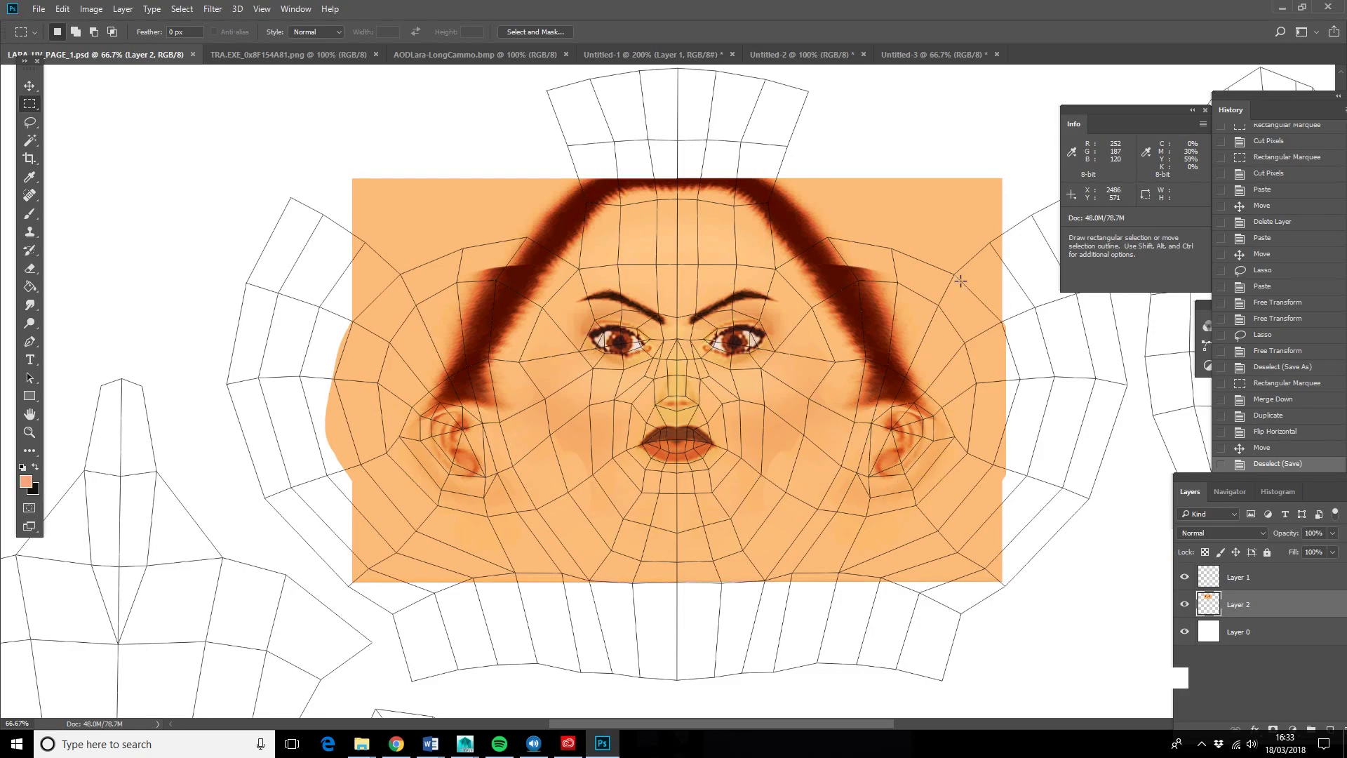
pyautogui.click(1281, 9)
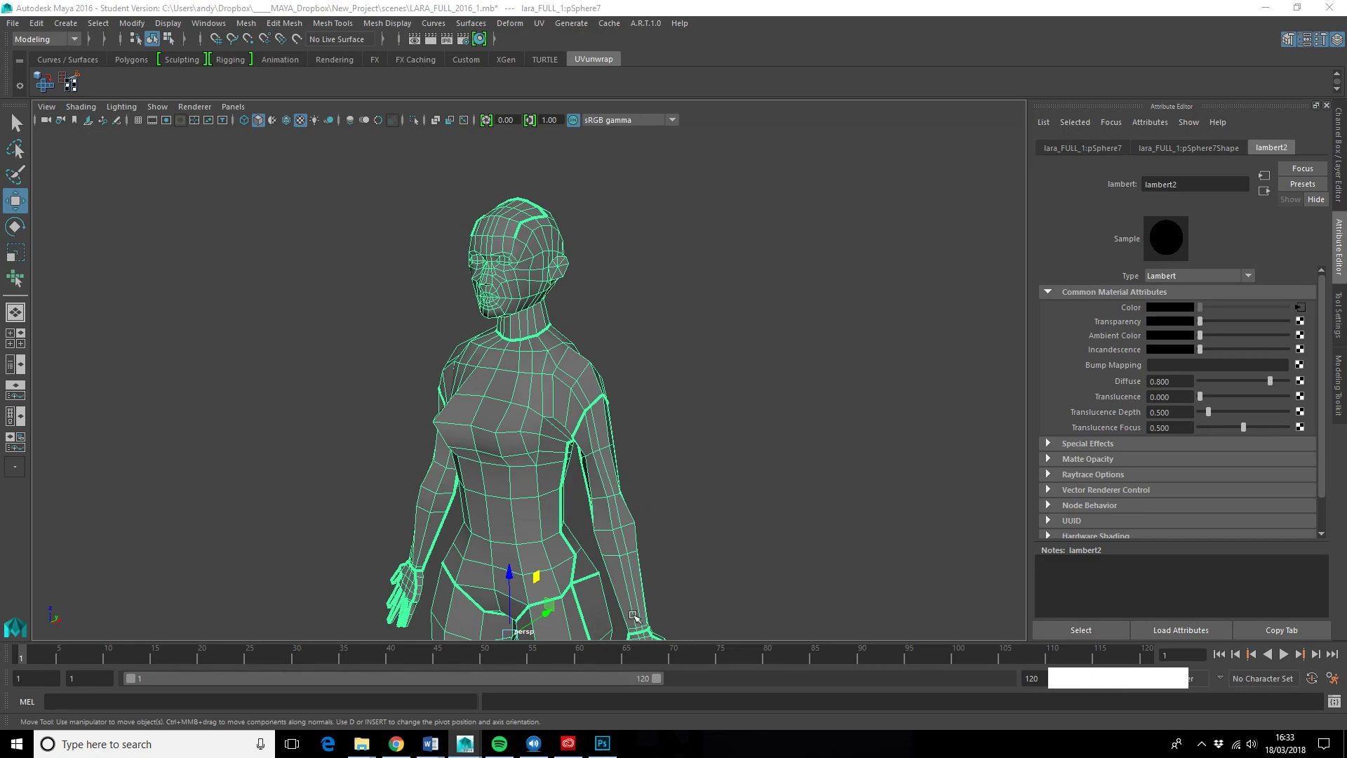
# - Assign a new Lambert material to the character mesh
pyautogui.moveTo(494, 353); pyautogui.dragTo(496, 425, button='right')
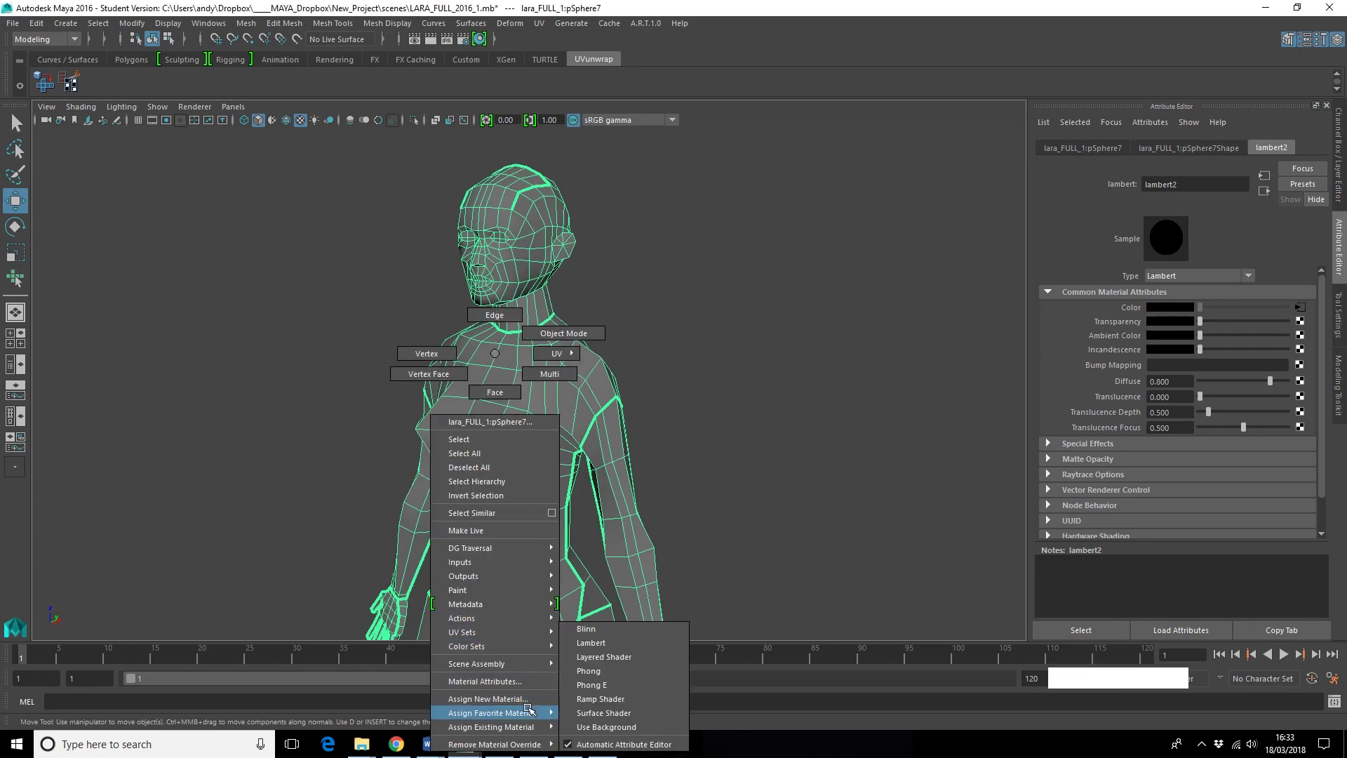
pyautogui.click(487, 699)
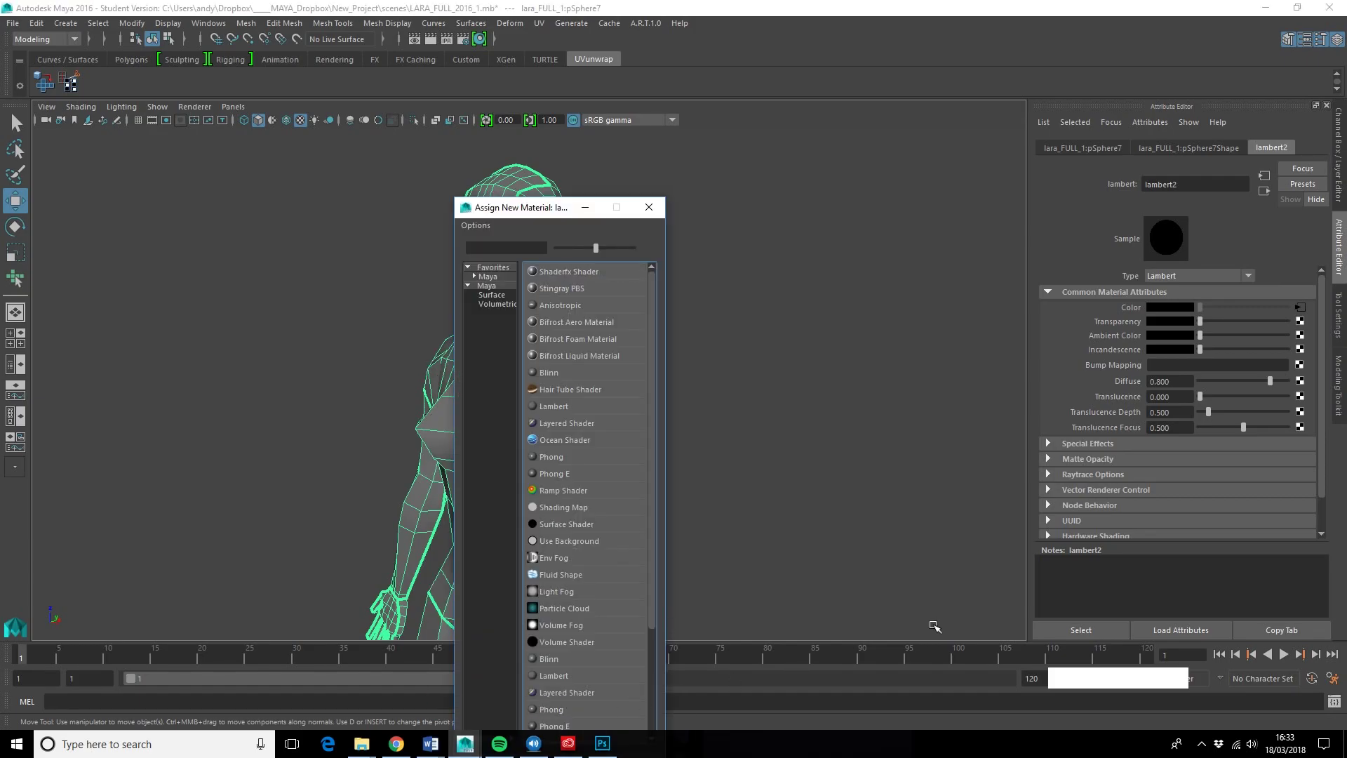
pyautogui.click(564, 412)
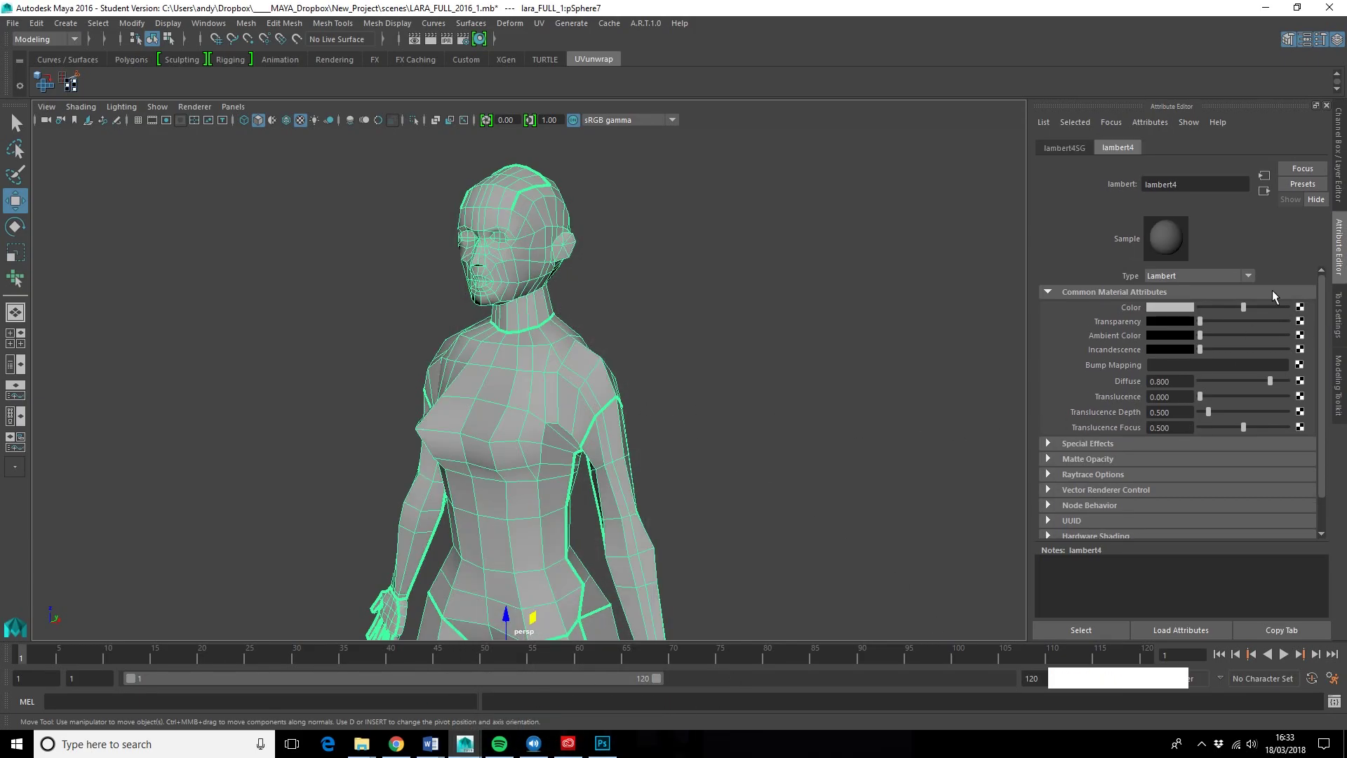
# - Connect a File texture to the new material's Color and load LARA_UV_PAGE_1.psd from the UV_Unwraps folder as its image
pyautogui.click(1300, 309)
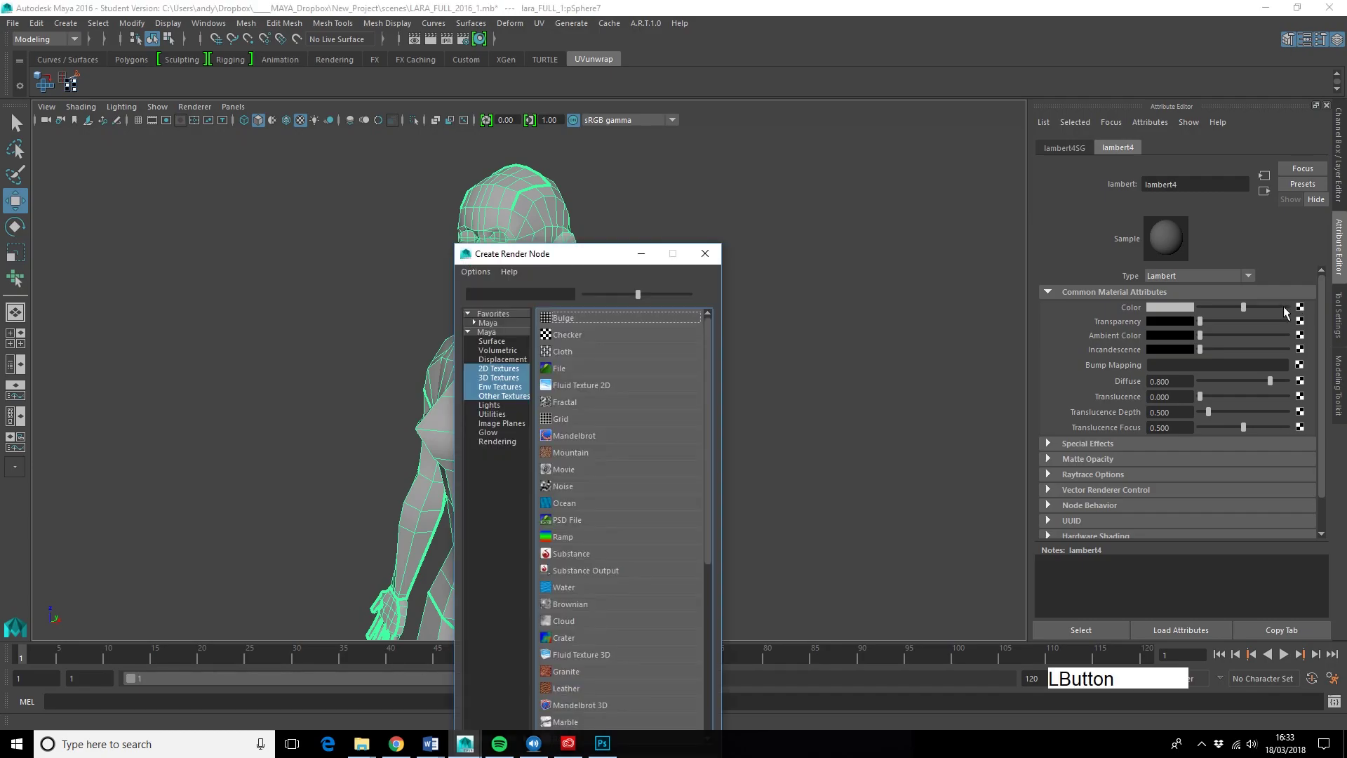
pyautogui.click(600, 383)
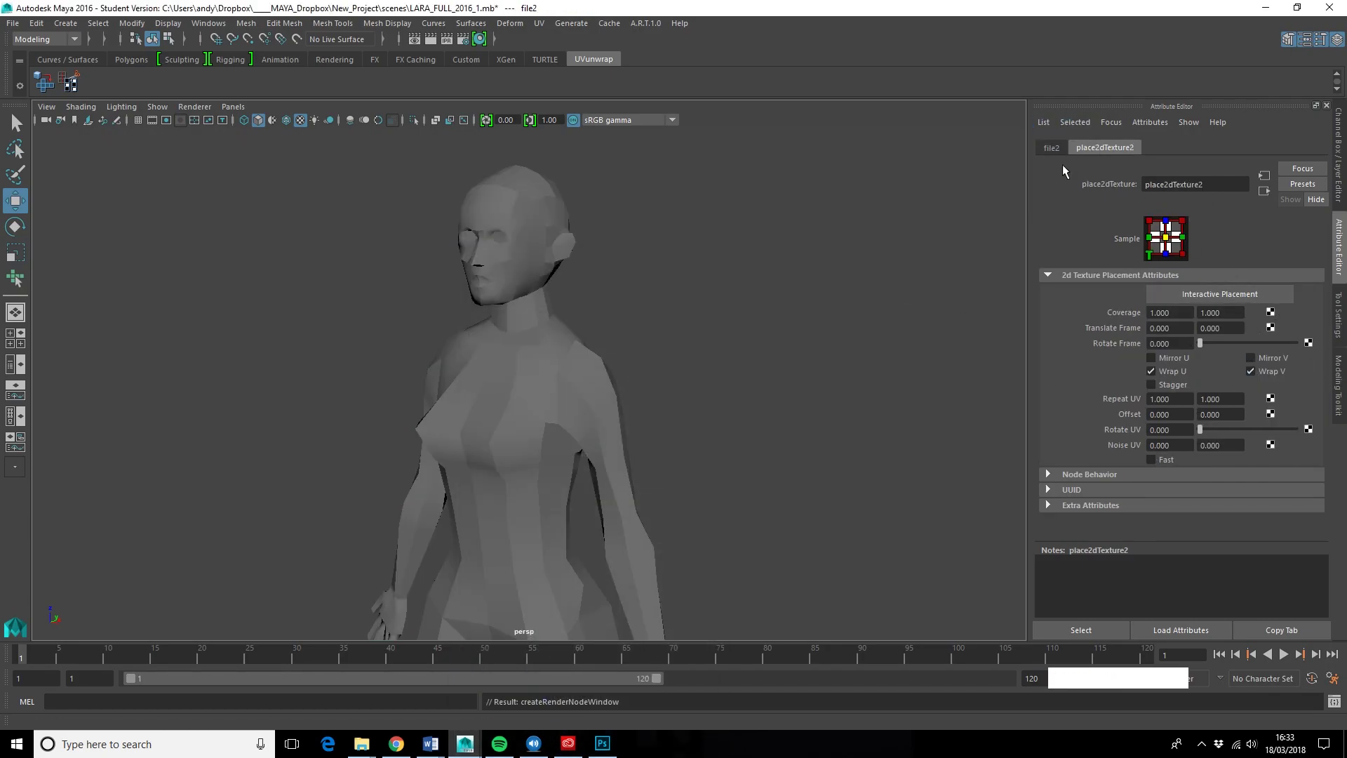
pyautogui.click(1052, 149)
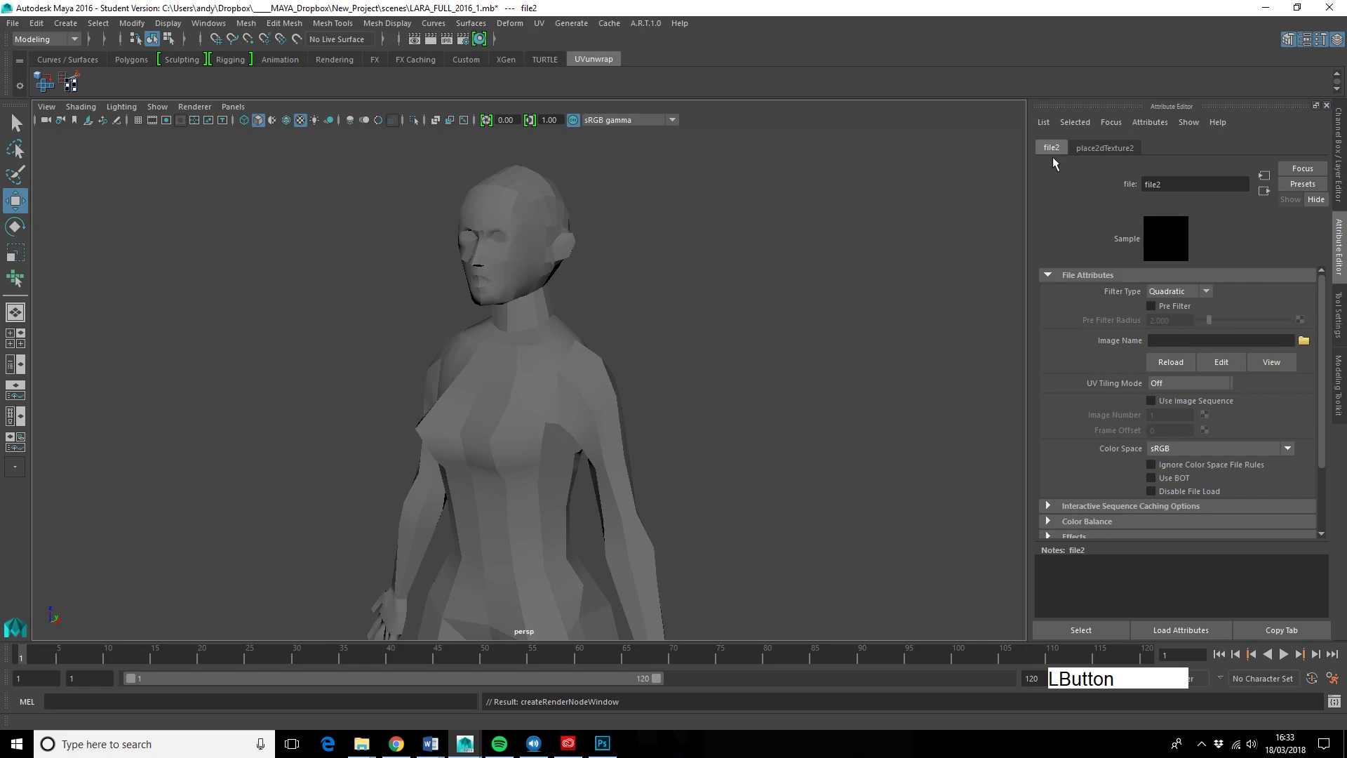
pyautogui.click(1304, 341)
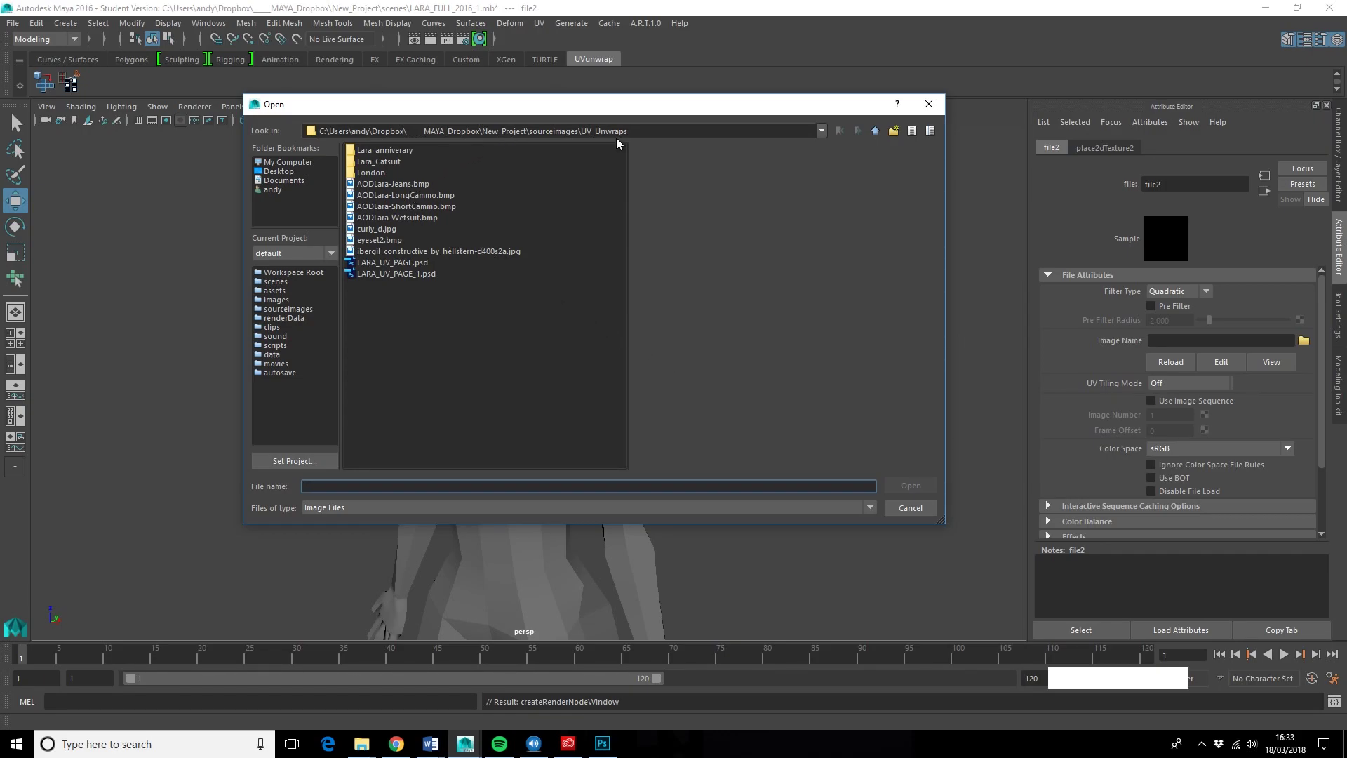
pyautogui.doubleClick(414, 274)
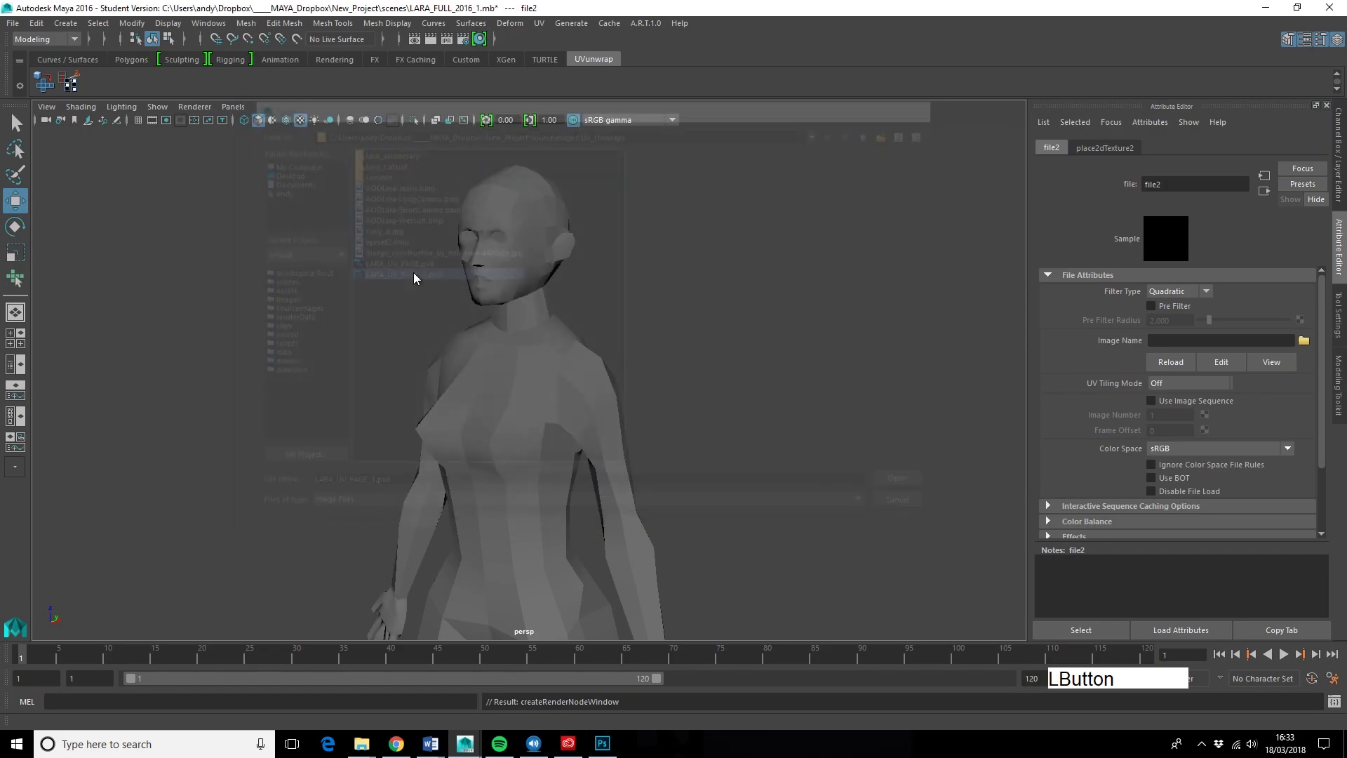
# - Set the viewport to shaded display with texture maps, bringing the character's face and upper body into view
pyautogui.keyDown('alt'); pyautogui.moveTo(568, 396); pyautogui.dragTo(644, 367); pyautogui.keyUp('alt')
pyautogui.keyDown('alt'); pyautogui.moveTo(643, 367); pyautogui.dragTo(749, 441, button='middle'); pyautogui.keyUp('alt')
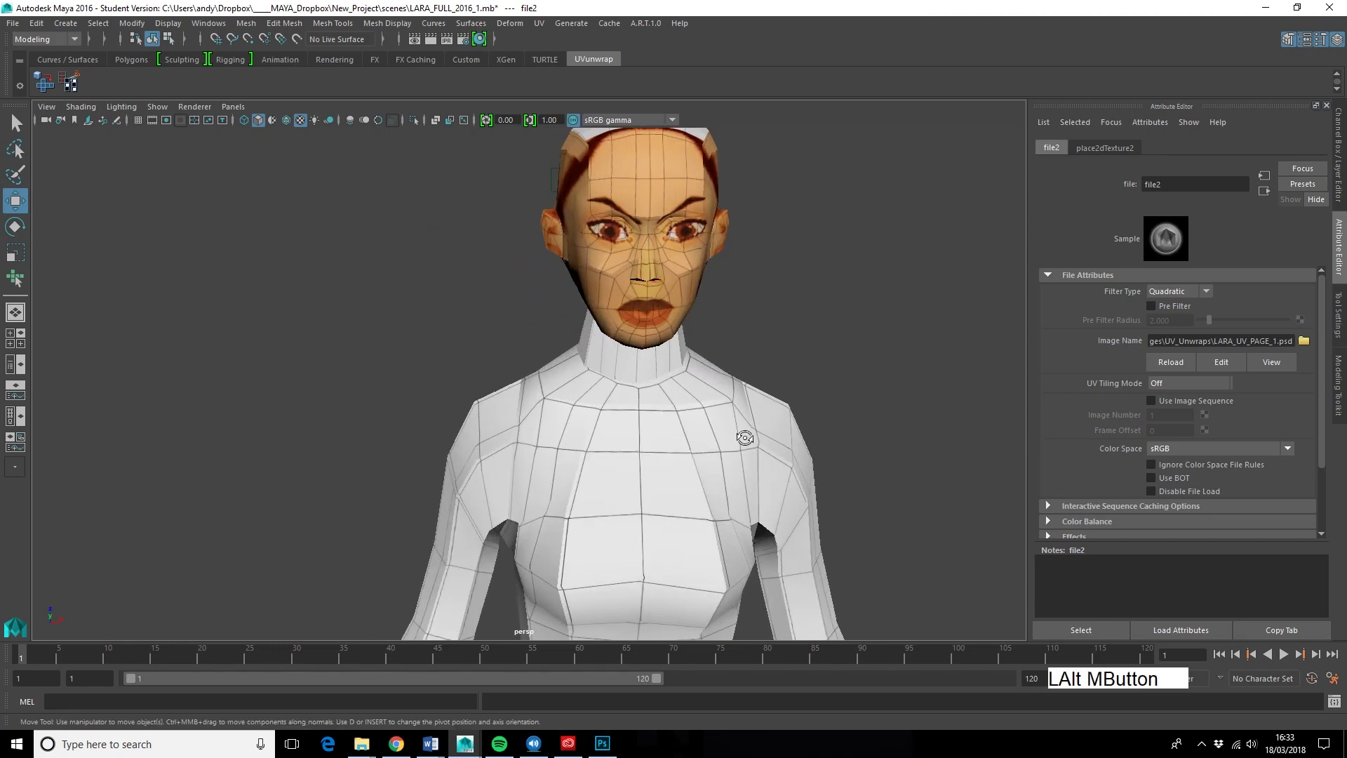
pyautogui.keyDown('alt'); pyautogui.moveTo(749, 441); pyautogui.dragTo(742, 426); pyautogui.keyUp('alt')
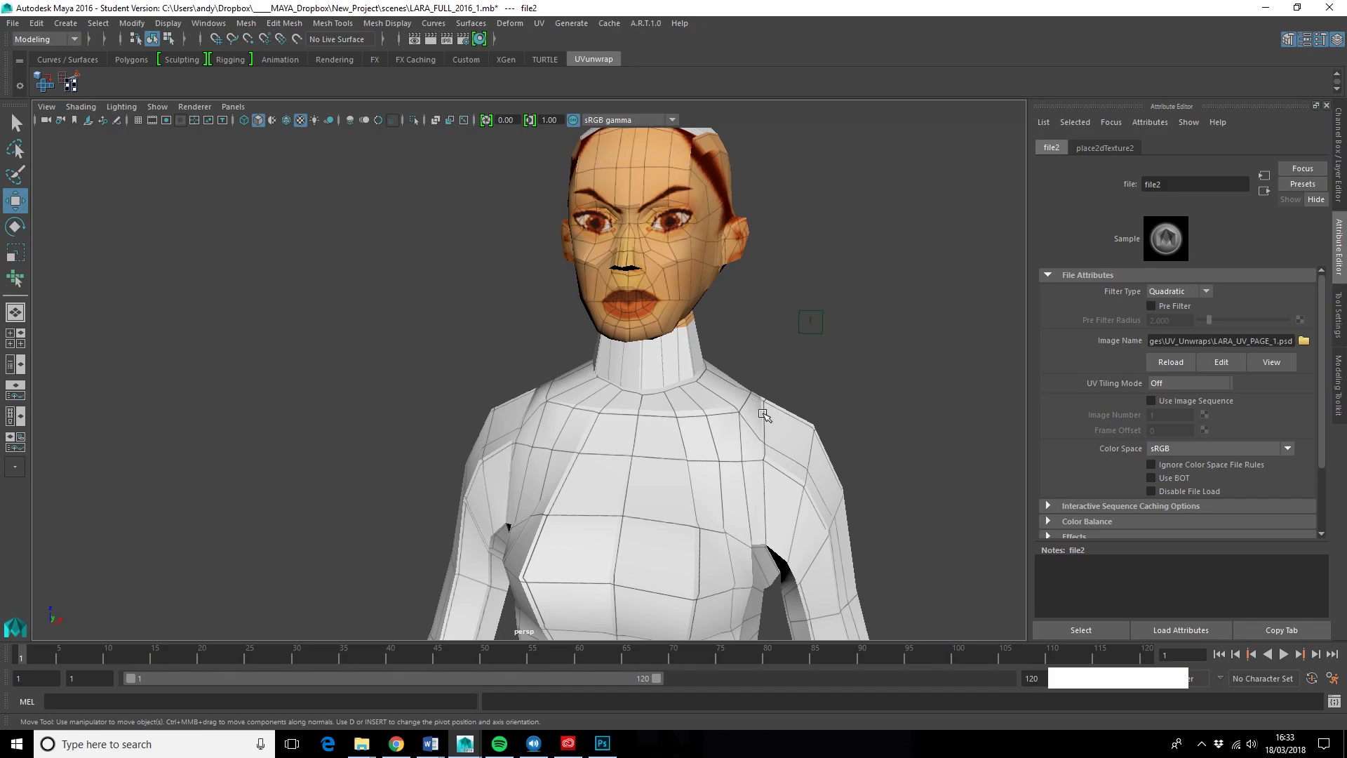
pyautogui.press('6')
pyautogui.keyDown('alt'); pyautogui.moveTo(969, 362); pyautogui.dragTo(818, 372); pyautogui.keyUp('alt')
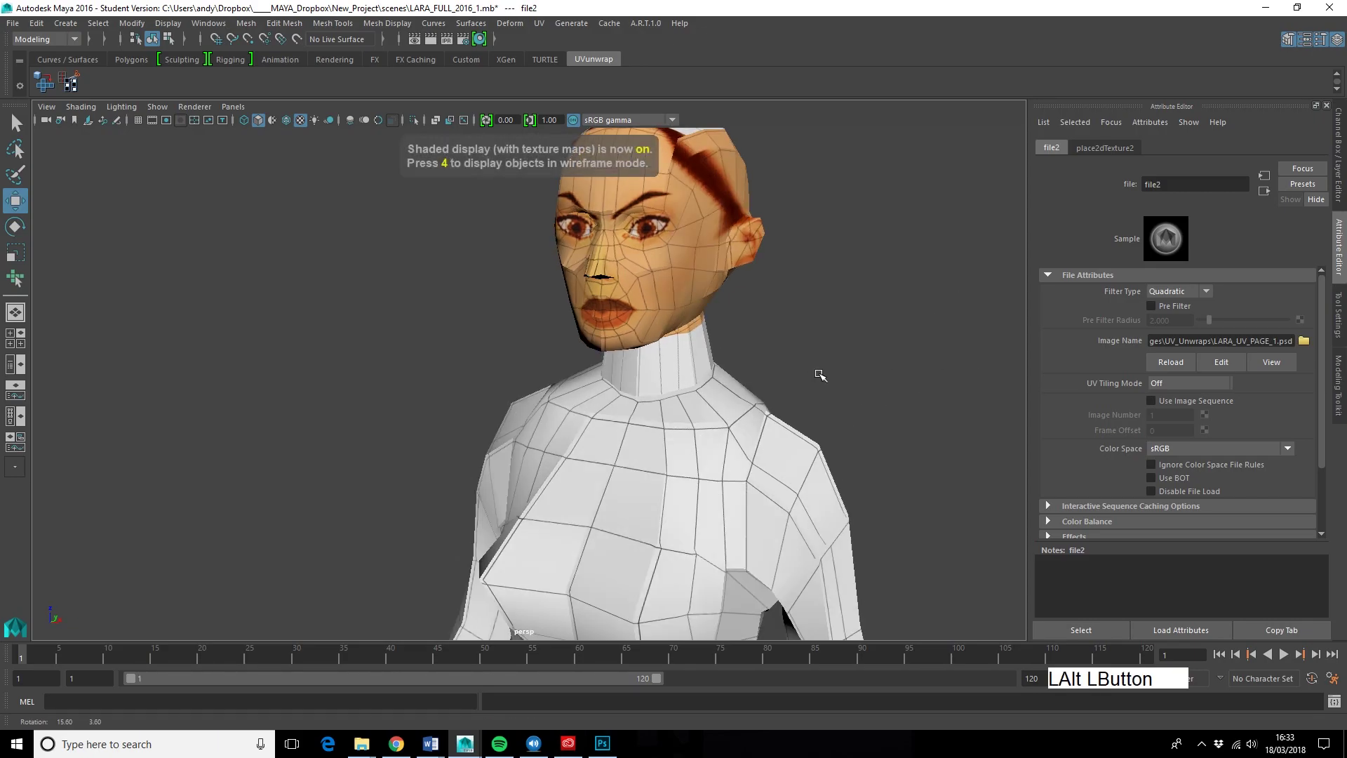
# - Return the character mesh to Object Mode and clear the selection
pyautogui.rightClick(712, 438)
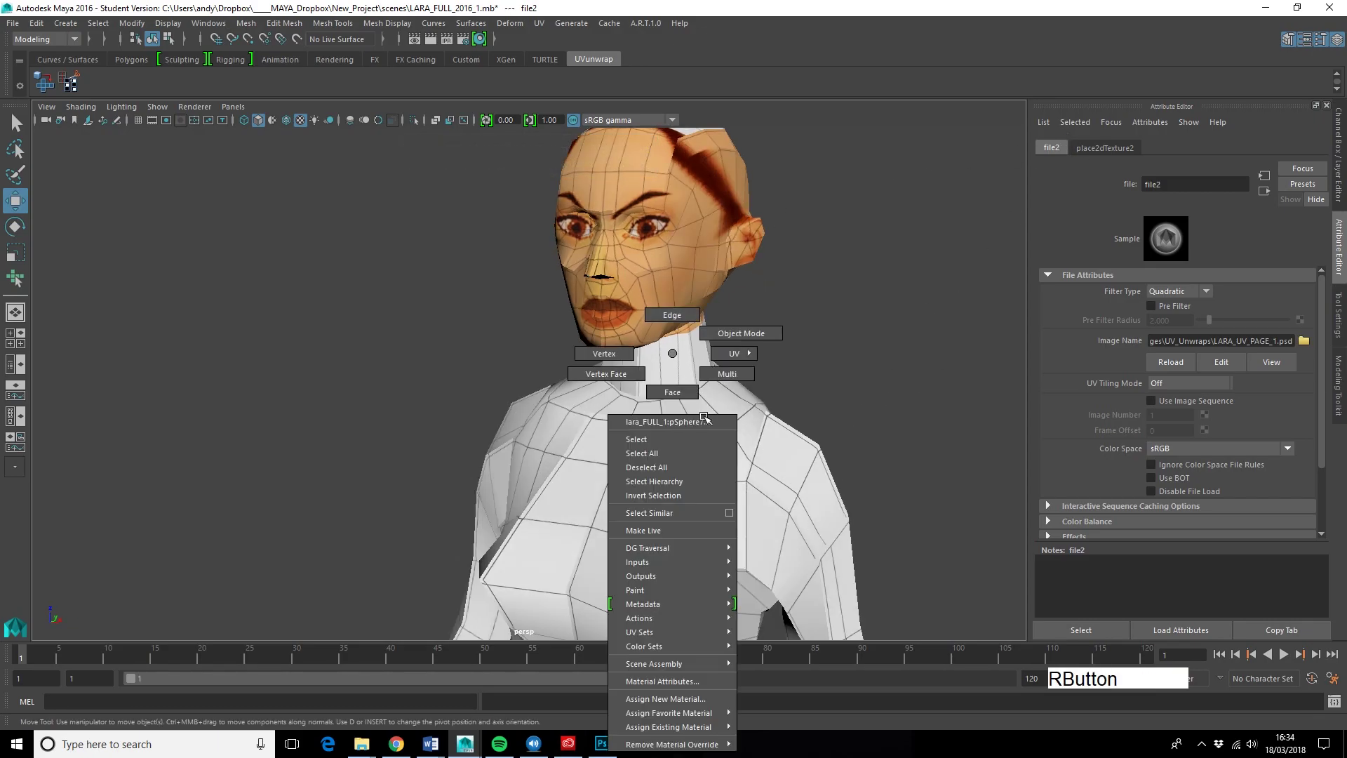
pyautogui.rightClick(672, 355)
pyautogui.moveTo(668, 358); pyautogui.dragTo(705, 344, button='right')
pyautogui.click(649, 443)
# - Examine the applied face texture on the character's head from the front, sides, above and below
pyautogui.keyDown('alt'); pyautogui.moveTo(661, 455); pyautogui.dragTo(651, 431); pyautogui.keyUp('alt')
pyautogui.keyDown('alt'); pyautogui.moveTo(739, 435); pyautogui.dragTo(709, 421); pyautogui.keyUp('alt')
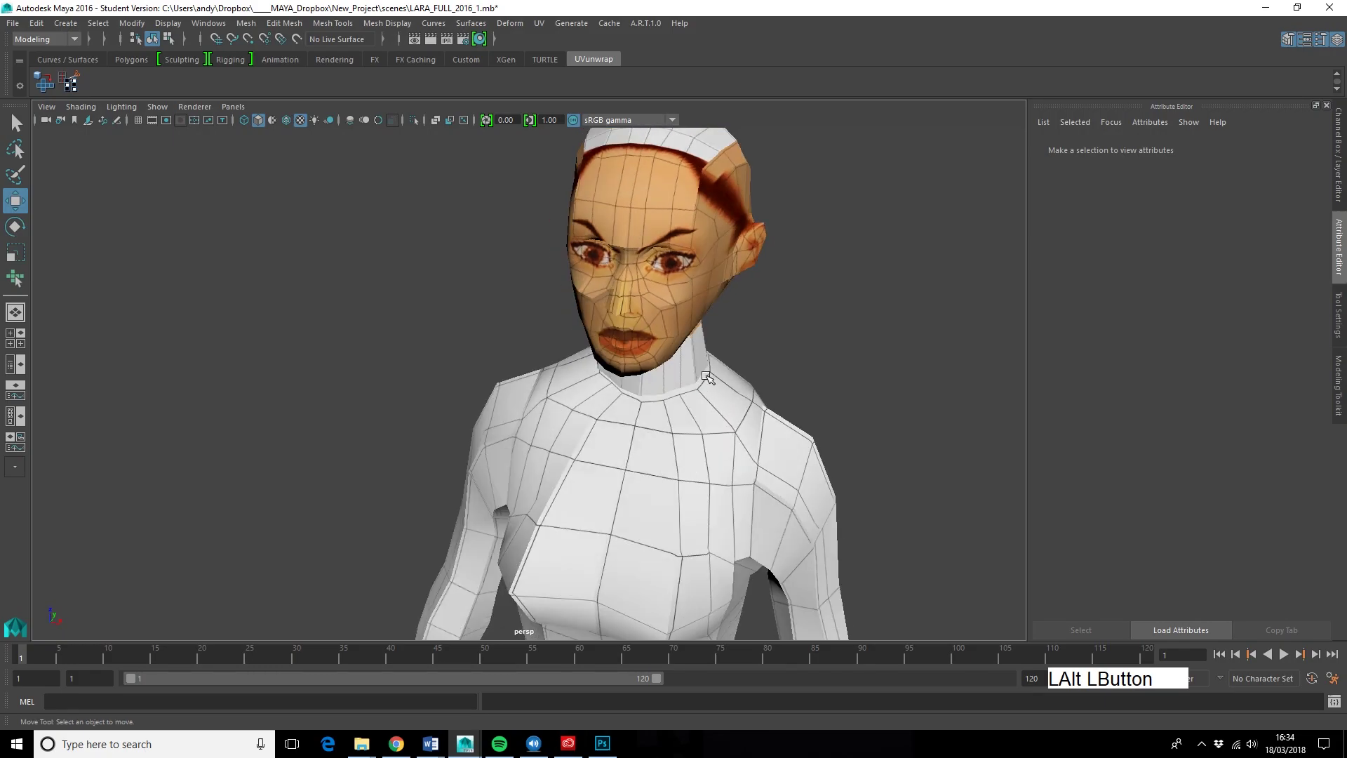
pyautogui.keyDown('alt'); pyautogui.moveTo(709, 421); pyautogui.dragTo(691, 414, button='middle'); pyautogui.keyUp('alt')
pyautogui.keyDown('alt'); pyautogui.moveTo(691, 414); pyautogui.dragTo(568, 484); pyautogui.keyUp('alt')
pyautogui.scroll(3, 678, 377)
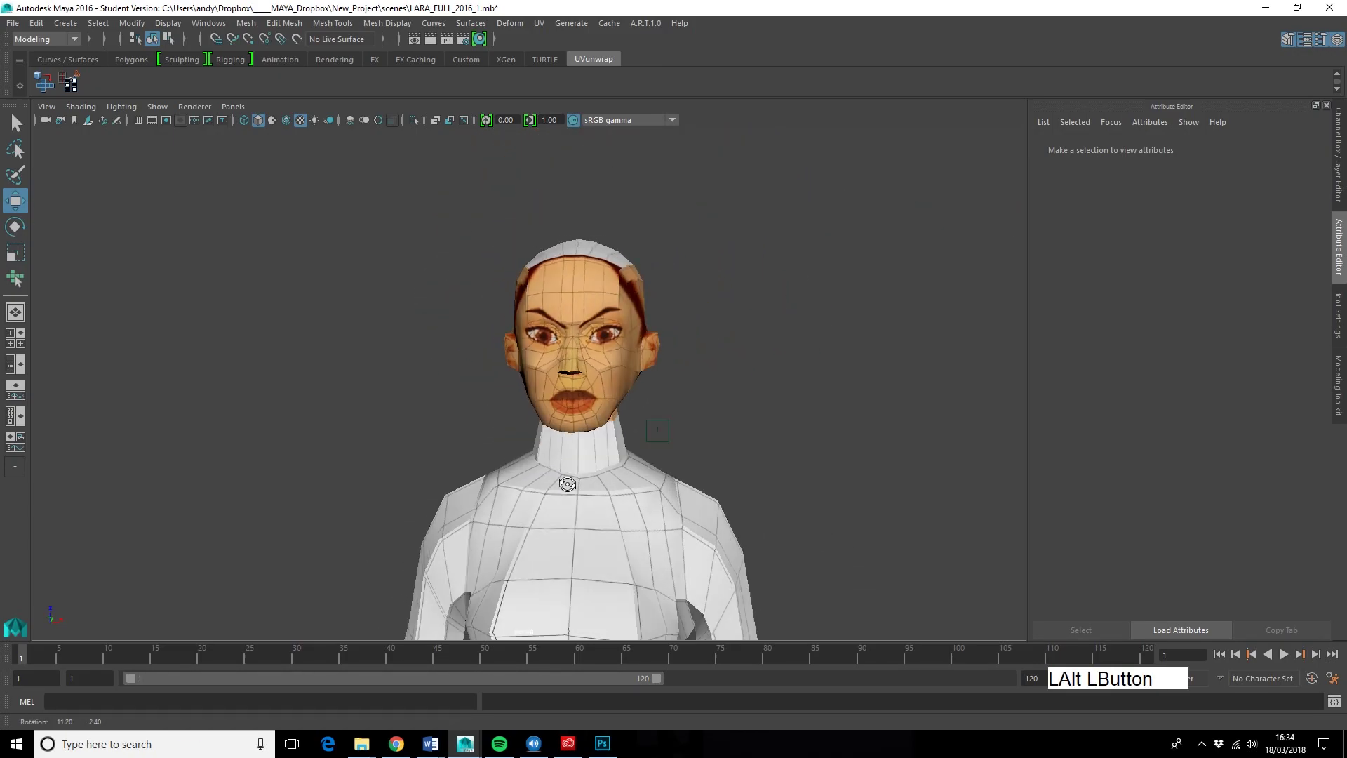
pyautogui.keyDown('alt'); pyautogui.moveTo(656, 478); pyautogui.dragTo(601, 382, button='middle'); pyautogui.keyUp('alt')
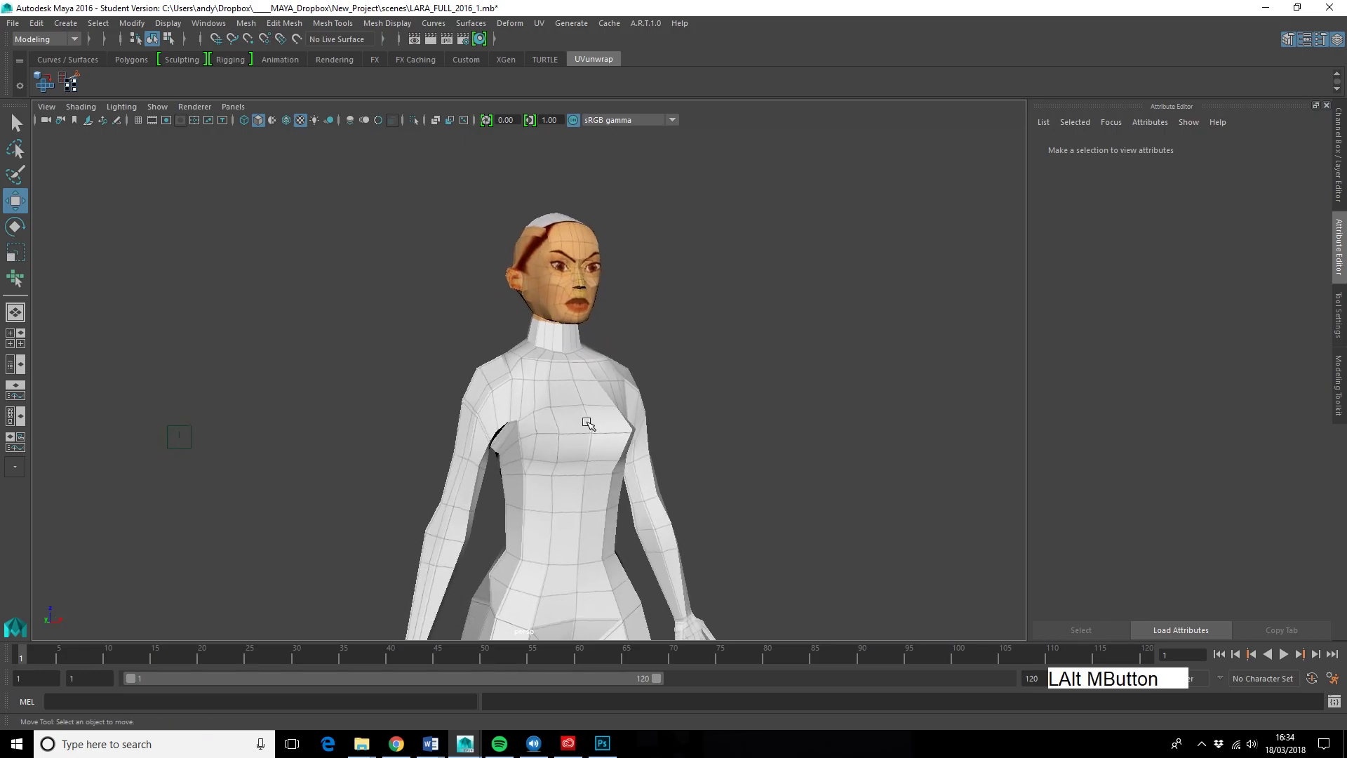
pyautogui.keyDown('alt'); pyautogui.moveTo(601, 382); pyautogui.dragTo(617, 421); pyautogui.keyUp('alt')
pyautogui.scroll(3, 629, 466)
pyautogui.keyDown('alt'); pyautogui.moveTo(642, 385); pyautogui.dragTo(586, 517, button='middle'); pyautogui.keyUp('alt')
pyautogui.keyDown('alt'); pyautogui.moveTo(587, 517); pyautogui.dragTo(545, 493); pyautogui.keyUp('alt')
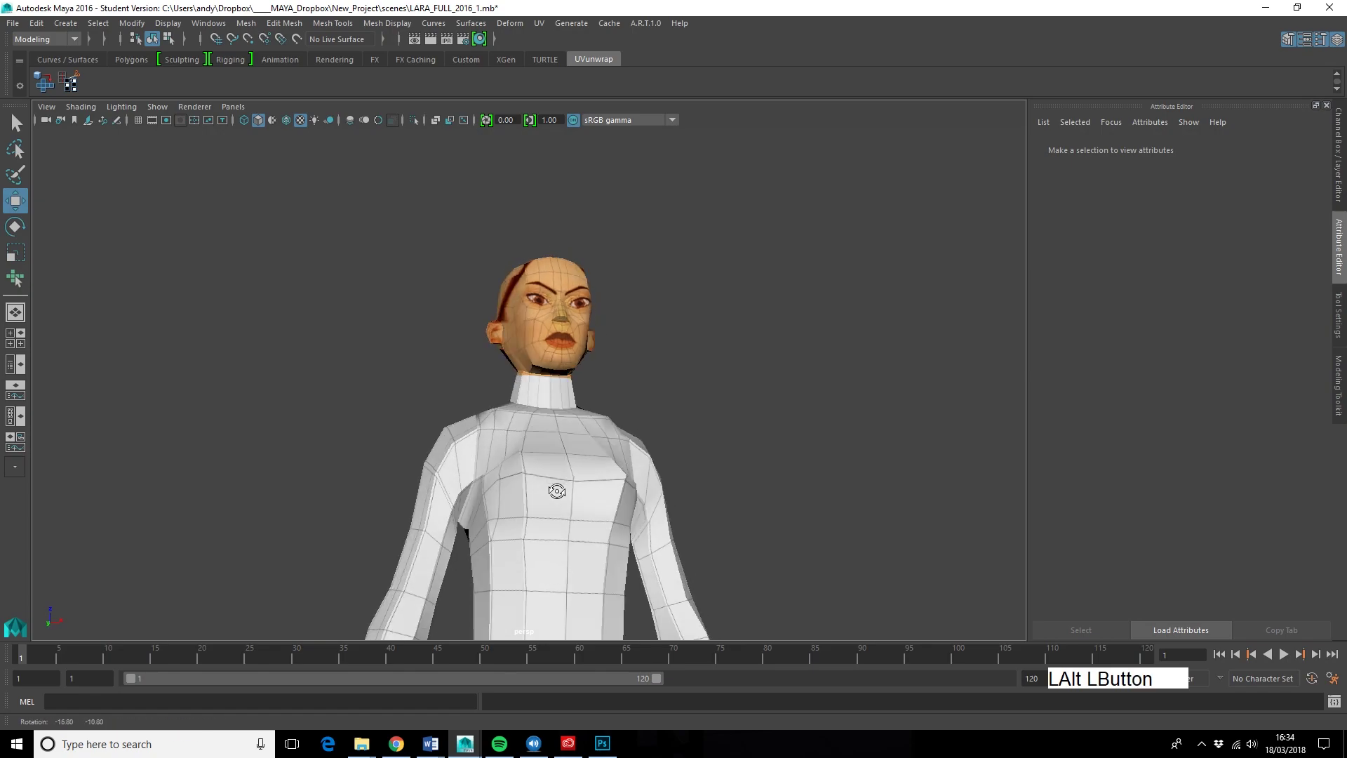
pyautogui.keyDown('alt'); pyautogui.moveTo(587, 533); pyautogui.dragTo(488, 535); pyautogui.keyUp('alt')
pyautogui.keyDown('alt'); pyautogui.moveTo(563, 501); pyautogui.dragTo(577, 450, button='middle'); pyautogui.keyUp('alt')
pyautogui.keyDown('alt'); pyautogui.moveTo(576, 450); pyautogui.dragTo(594, 547); pyautogui.keyUp('alt')
pyautogui.keyDown('alt'); pyautogui.moveTo(595, 548); pyautogui.dragTo(651, 575, button='middle'); pyautogui.keyUp('alt')
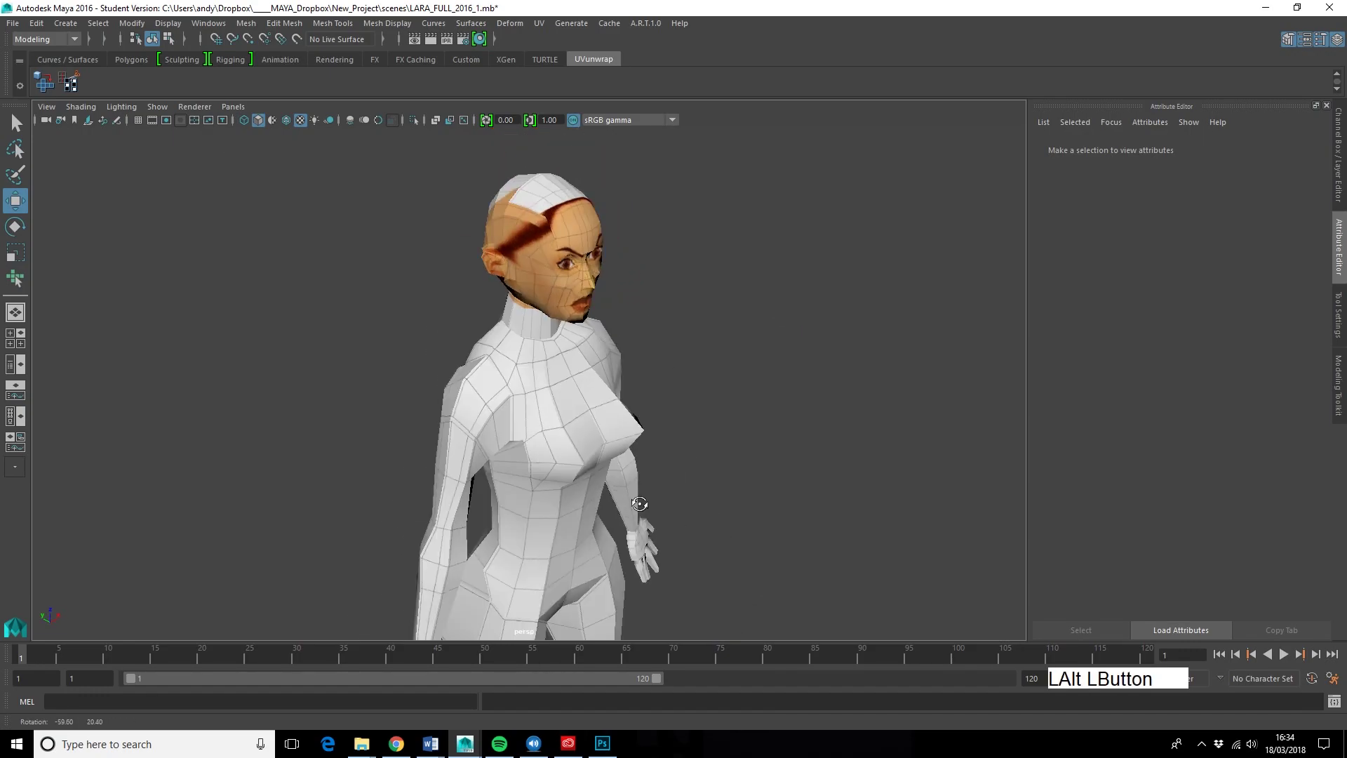